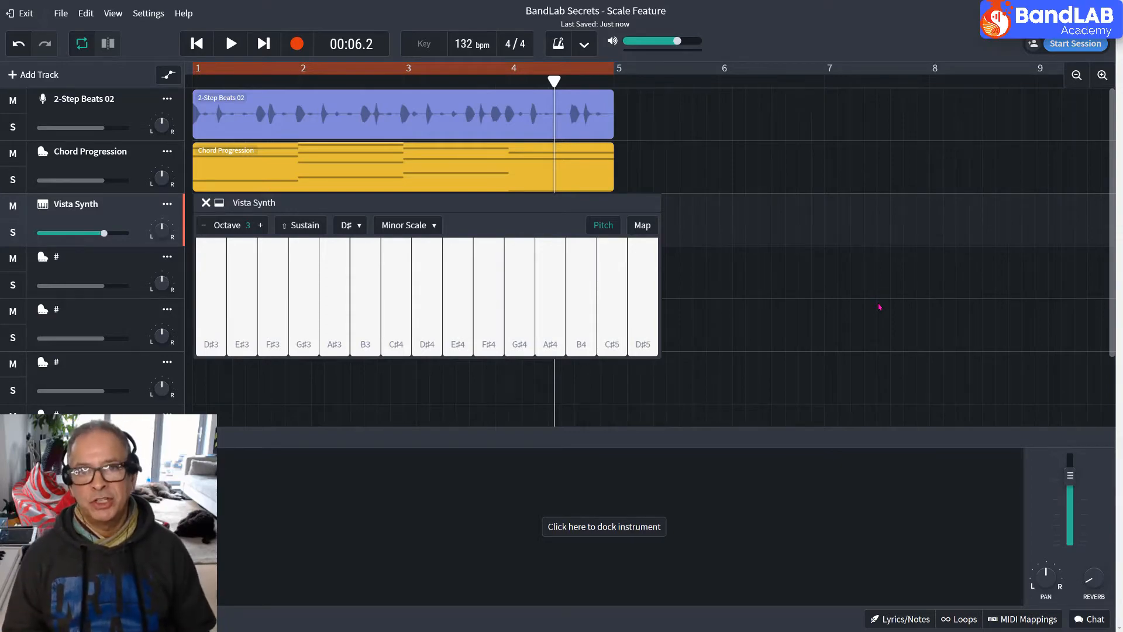
# Start the looped playback, improvise a melody over it on the Vista Synth's D♯ Minor Scale keyboard between D♯3 and D♯5, and stop playback.
pyautogui.click(230, 43)
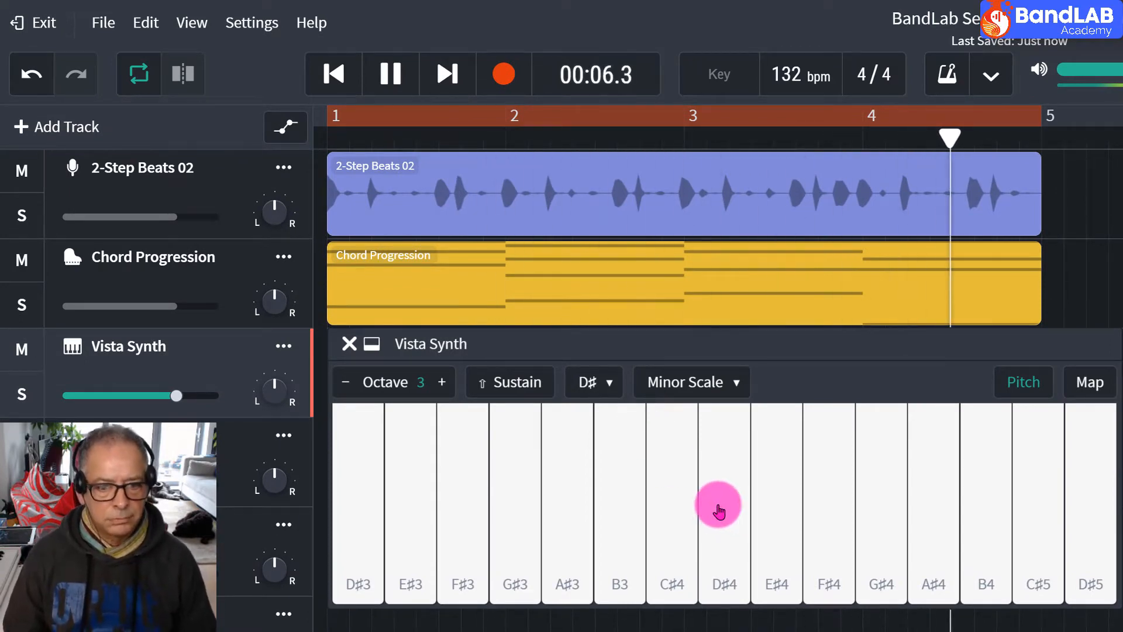
pyautogui.click(737, 529)
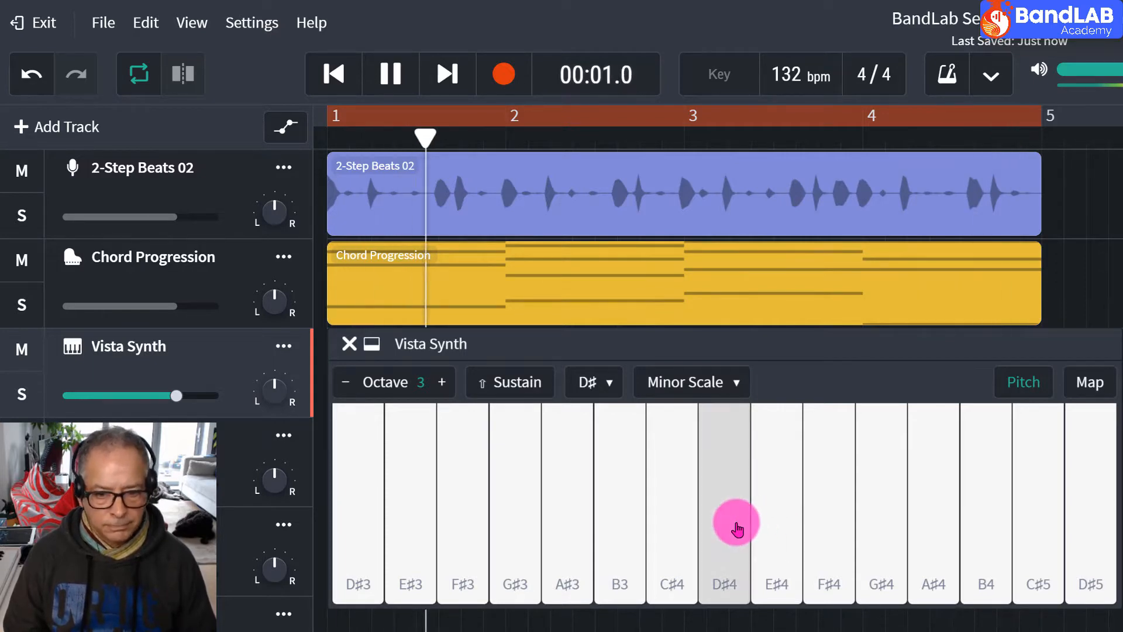
pyautogui.click(767, 522)
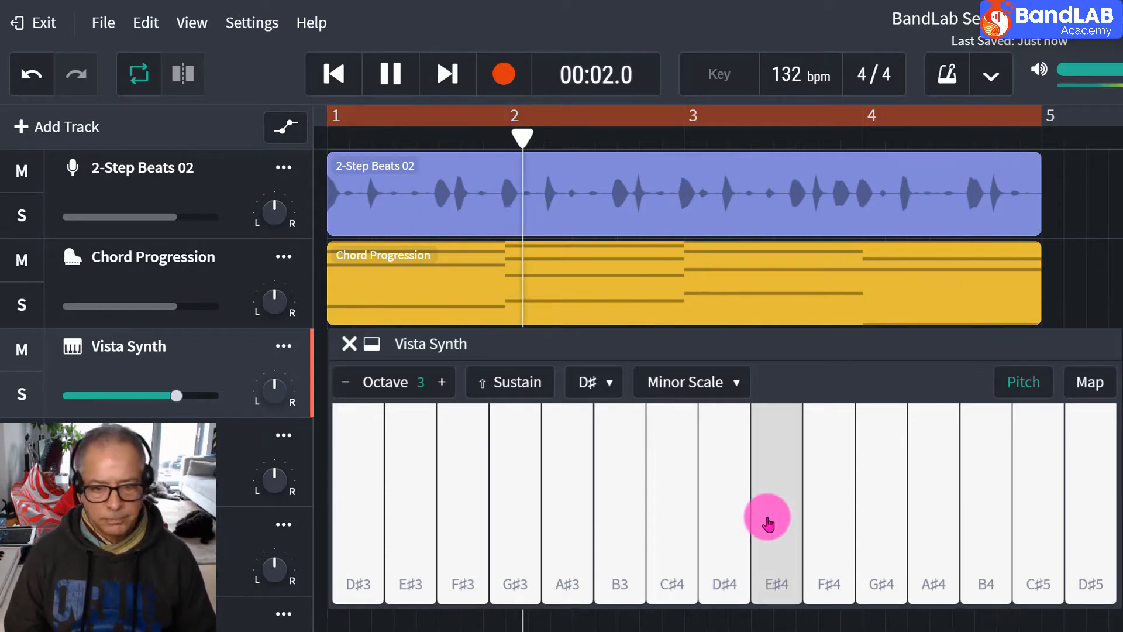
pyautogui.click(732, 517)
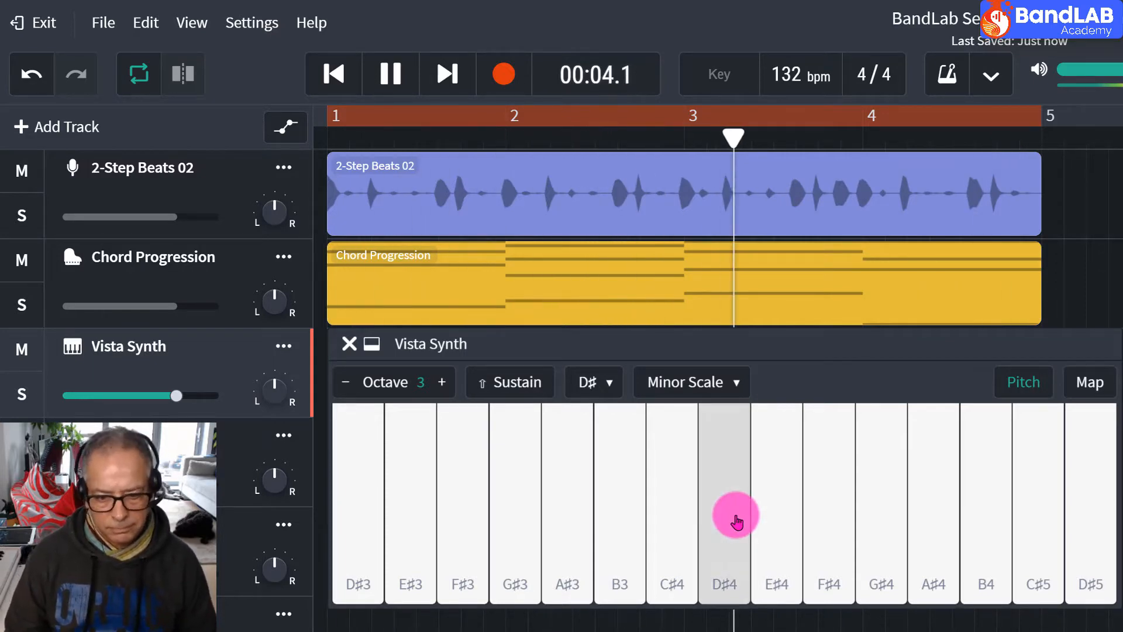
pyautogui.click(882, 526)
pyautogui.click(940, 533)
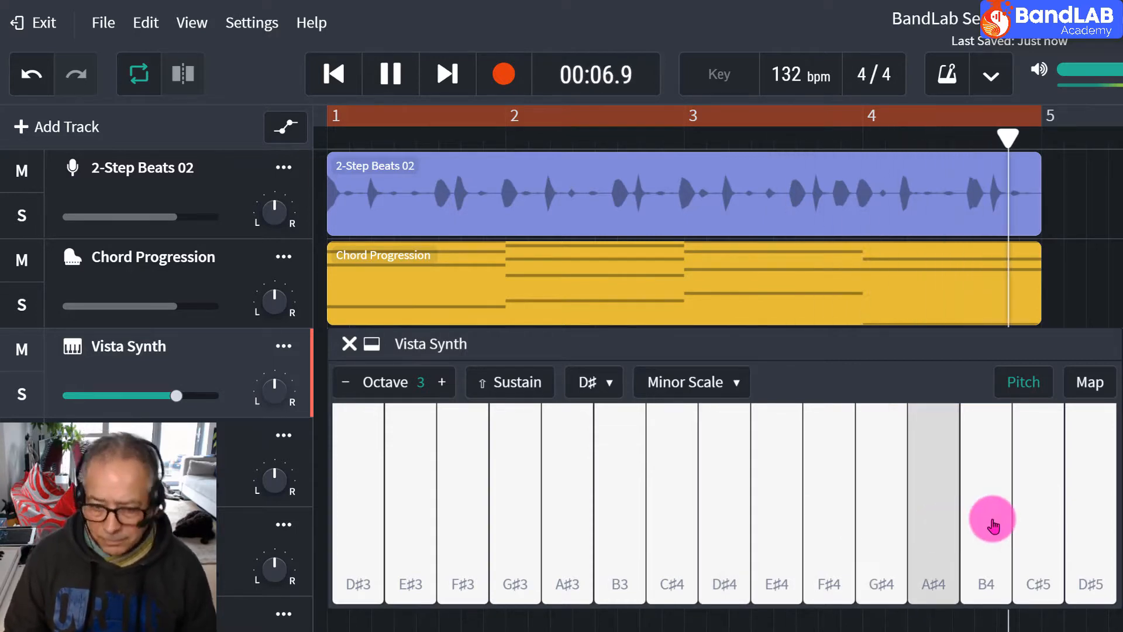
pyautogui.click(990, 527)
pyautogui.click(930, 525)
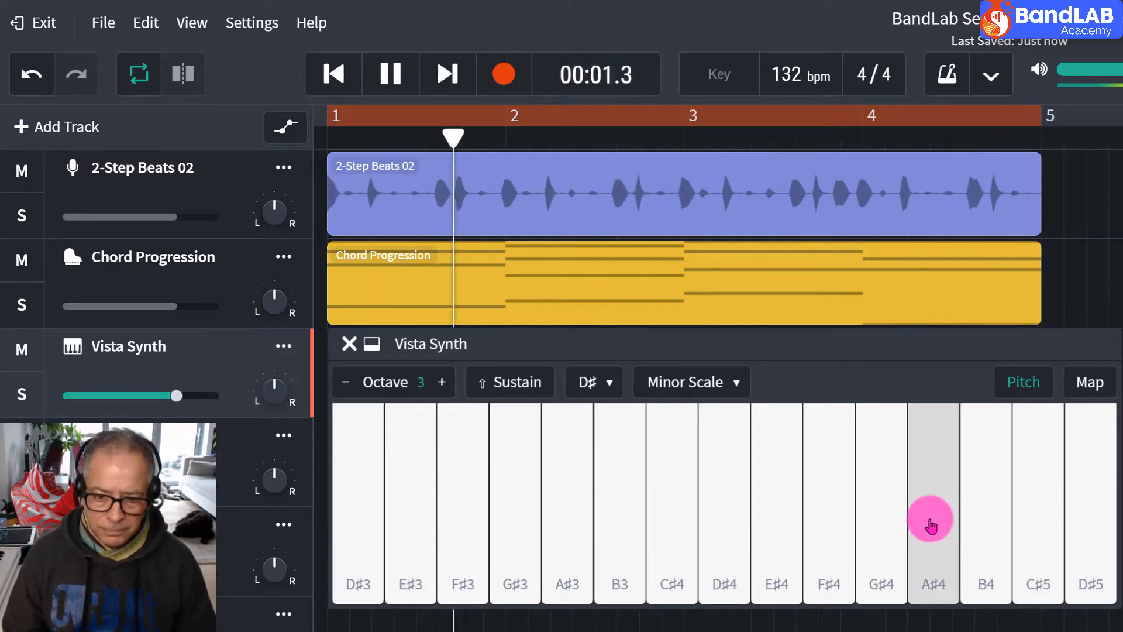
pyautogui.click(889, 521)
pyautogui.click(673, 527)
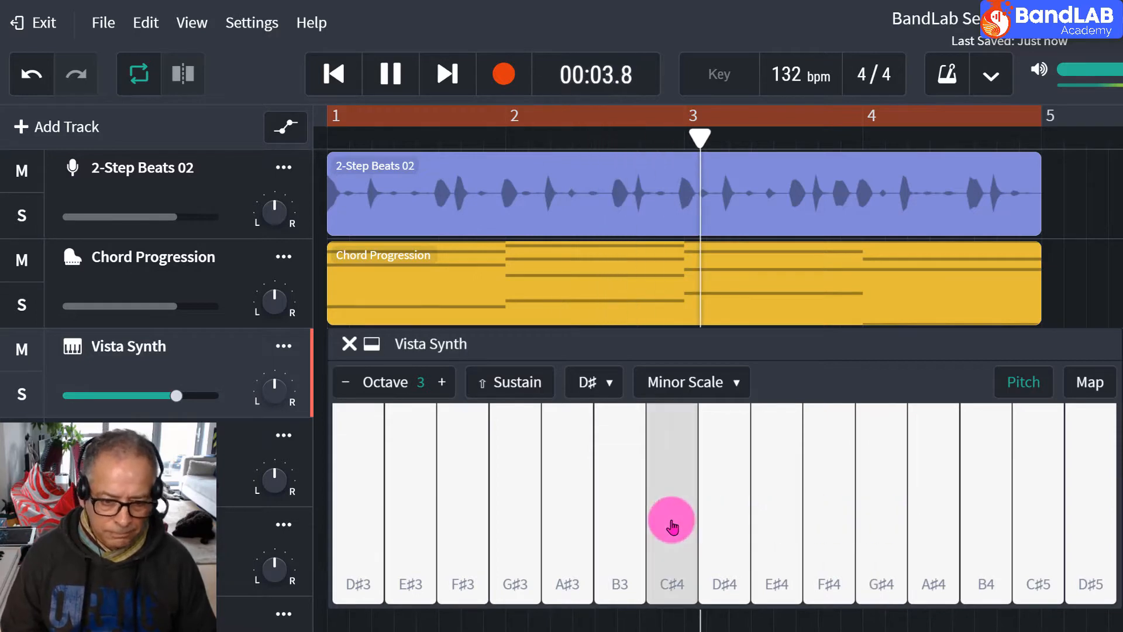
pyautogui.click(723, 520)
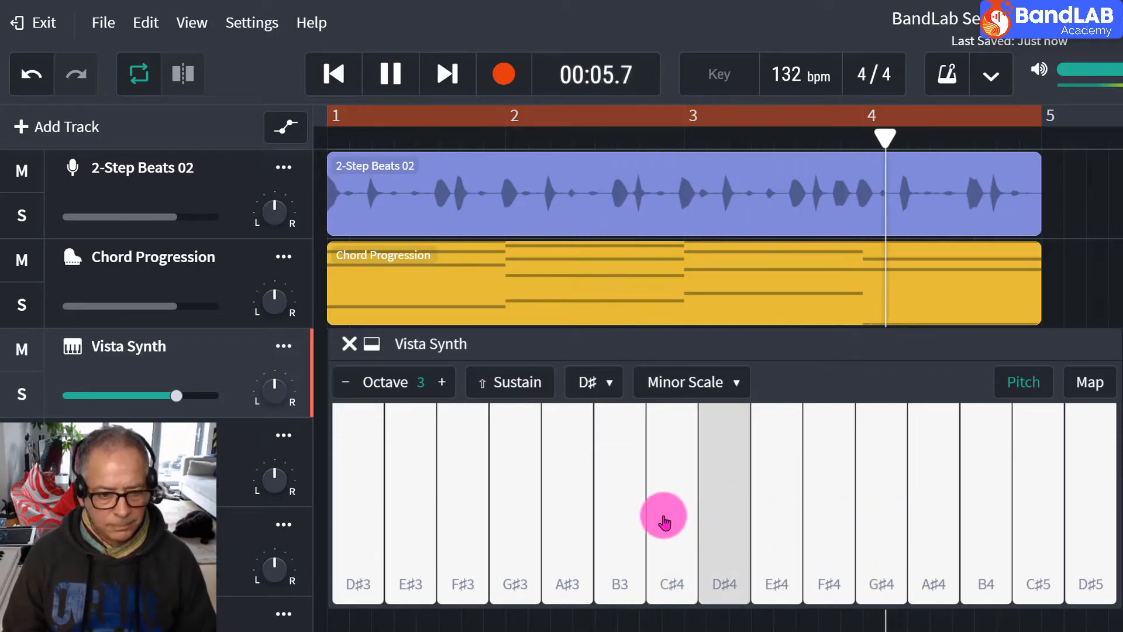
pyautogui.click(580, 530)
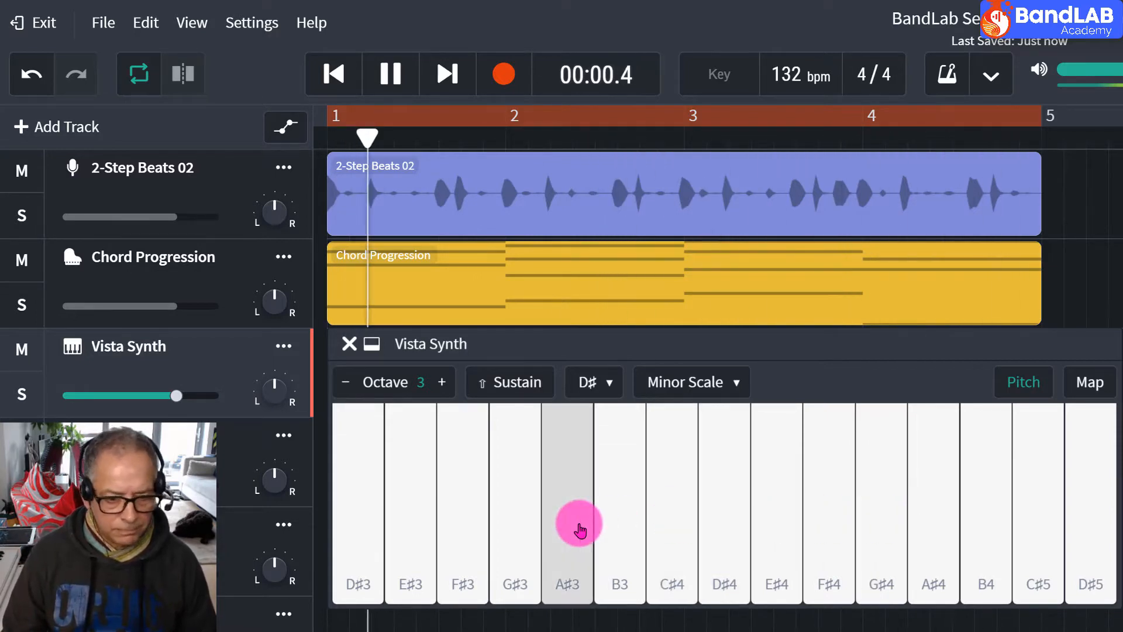
pyautogui.click(468, 520)
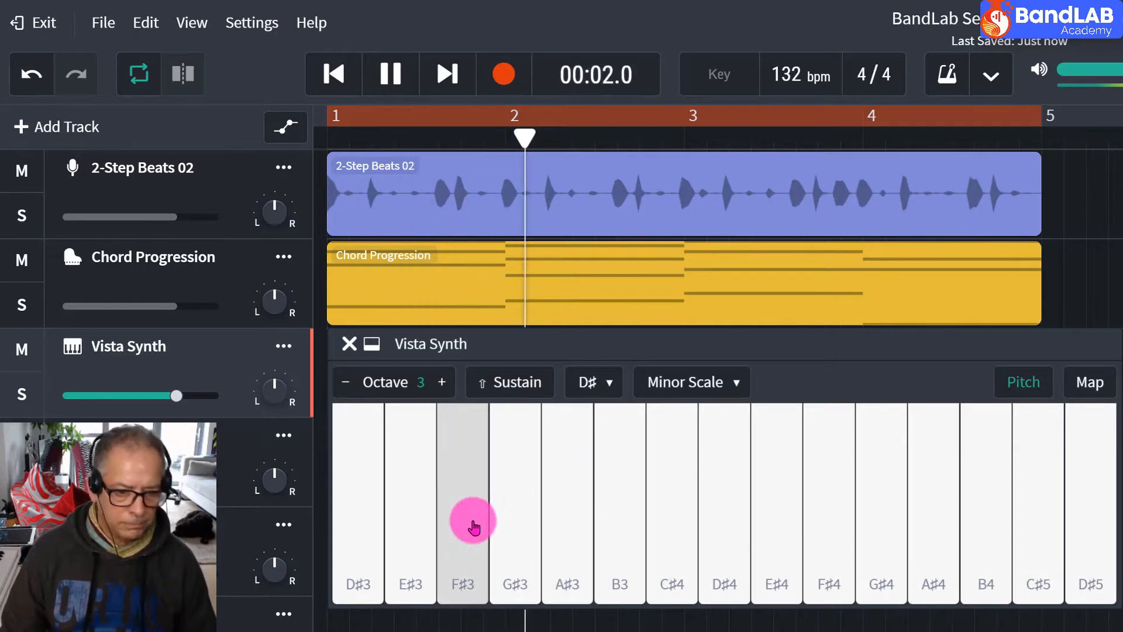
pyautogui.click(410, 518)
pyautogui.click(353, 520)
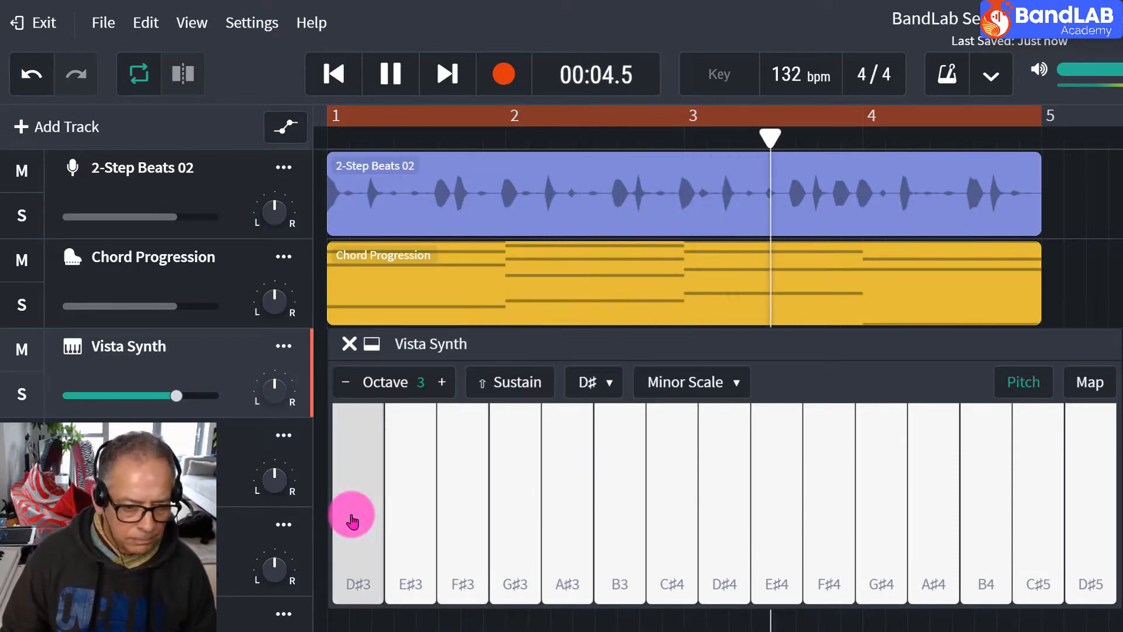
pyautogui.click(1075, 544)
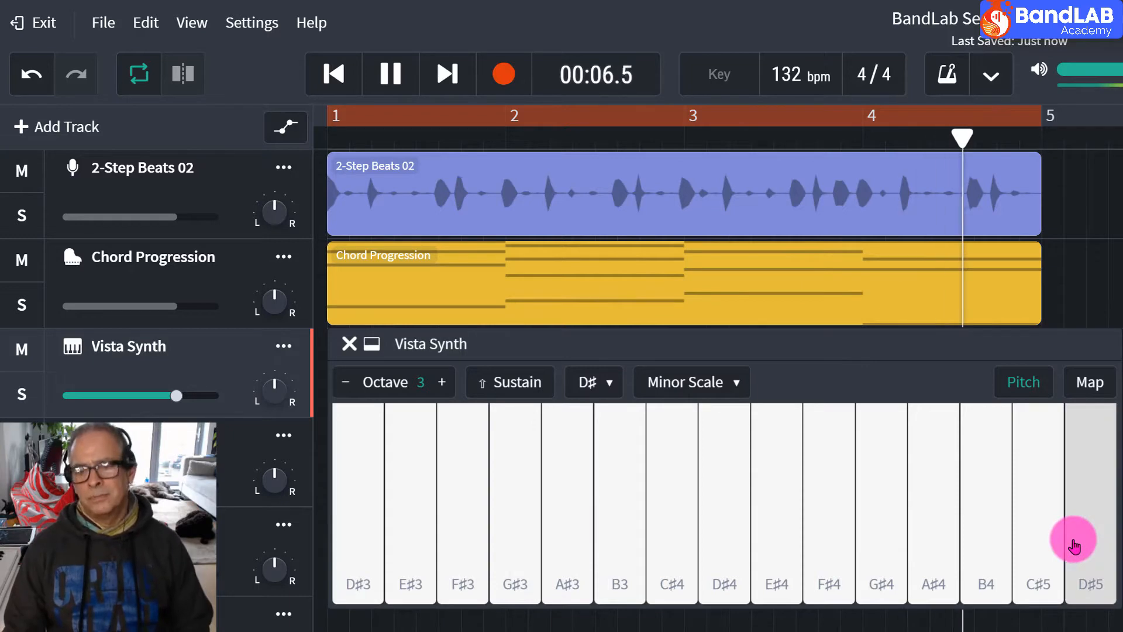
pyautogui.click(988, 532)
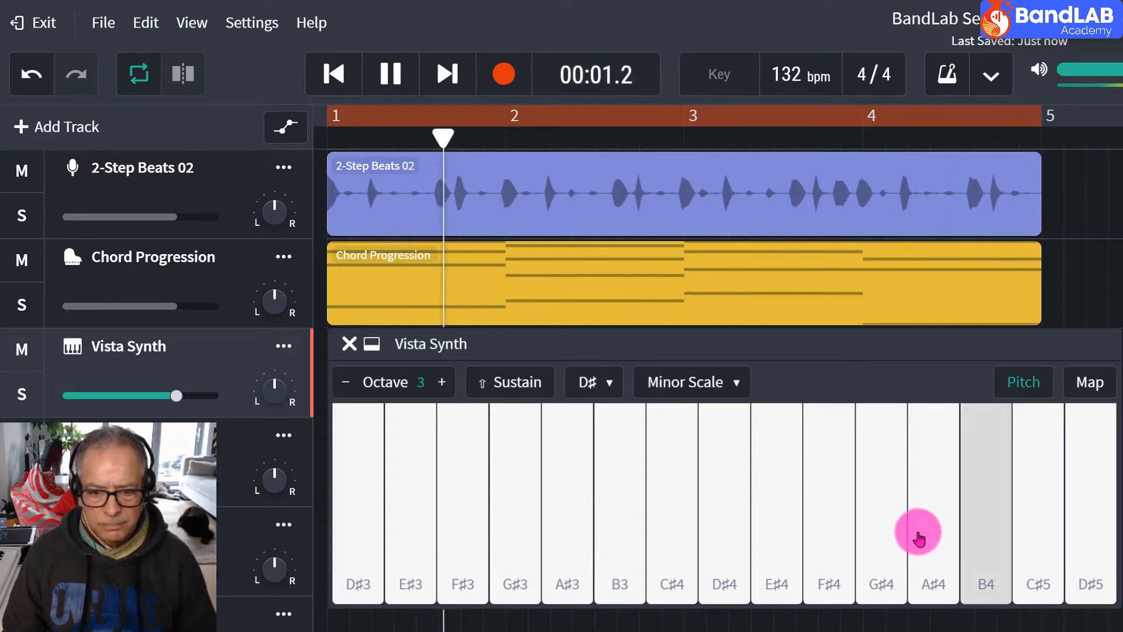
pyautogui.click(890, 531)
pyautogui.click(932, 527)
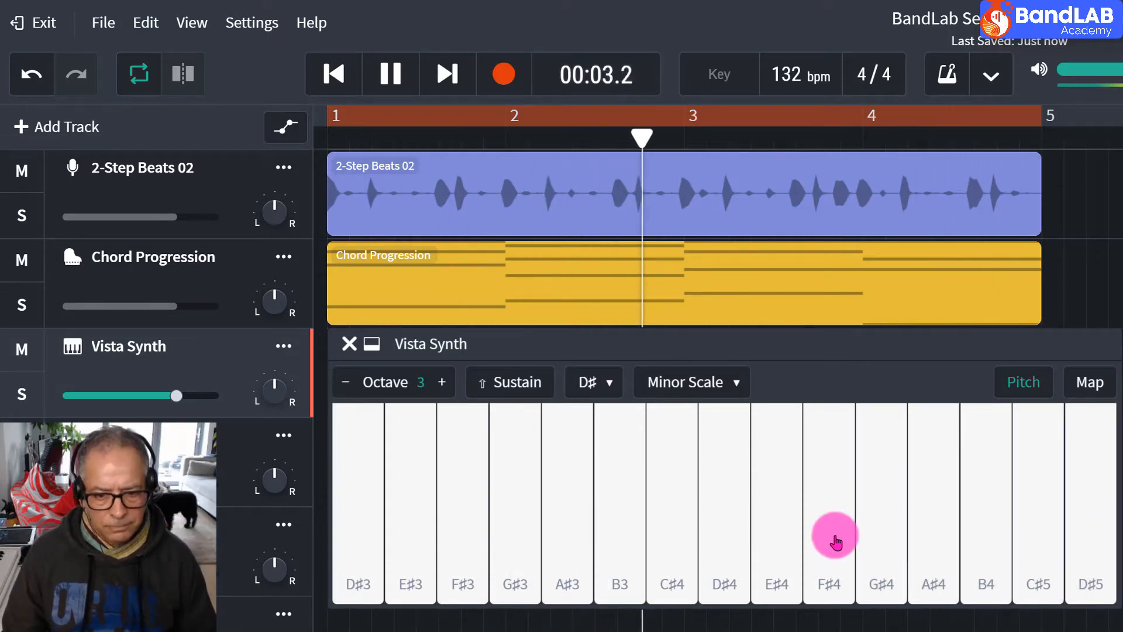
pyautogui.click(836, 543)
pyautogui.click(783, 534)
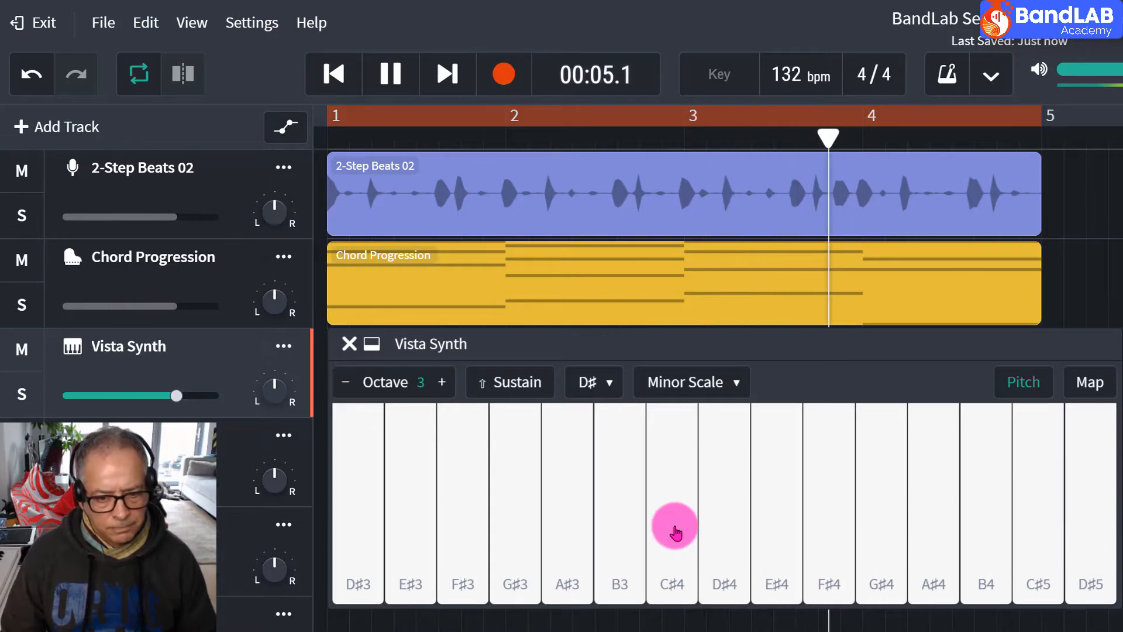
pyautogui.click(675, 532)
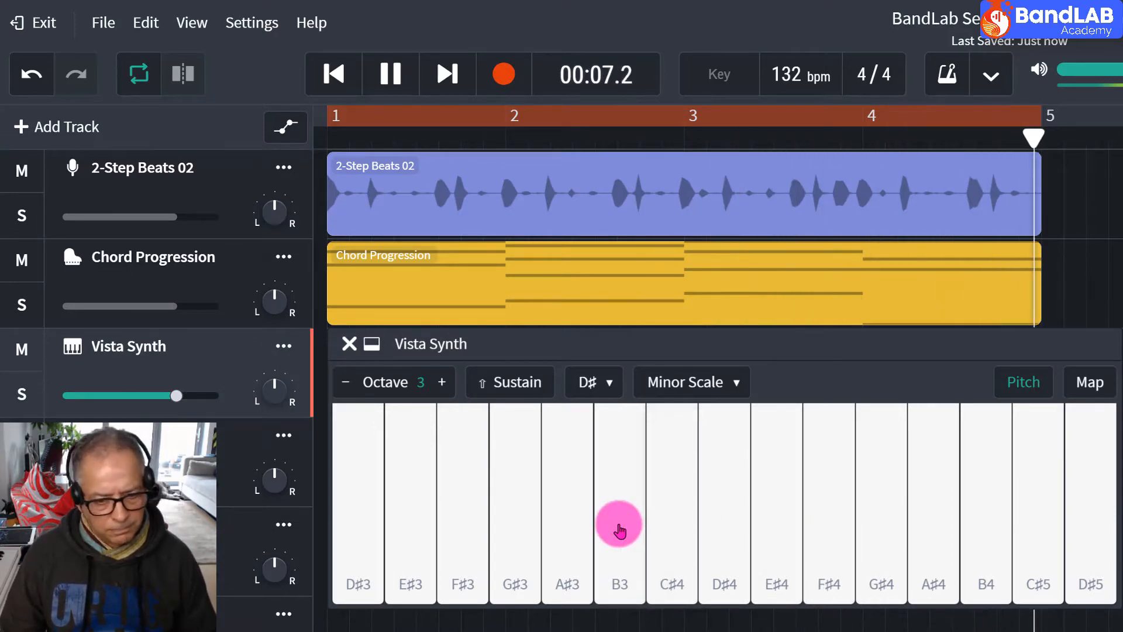
pyautogui.click(614, 527)
pyautogui.click(575, 527)
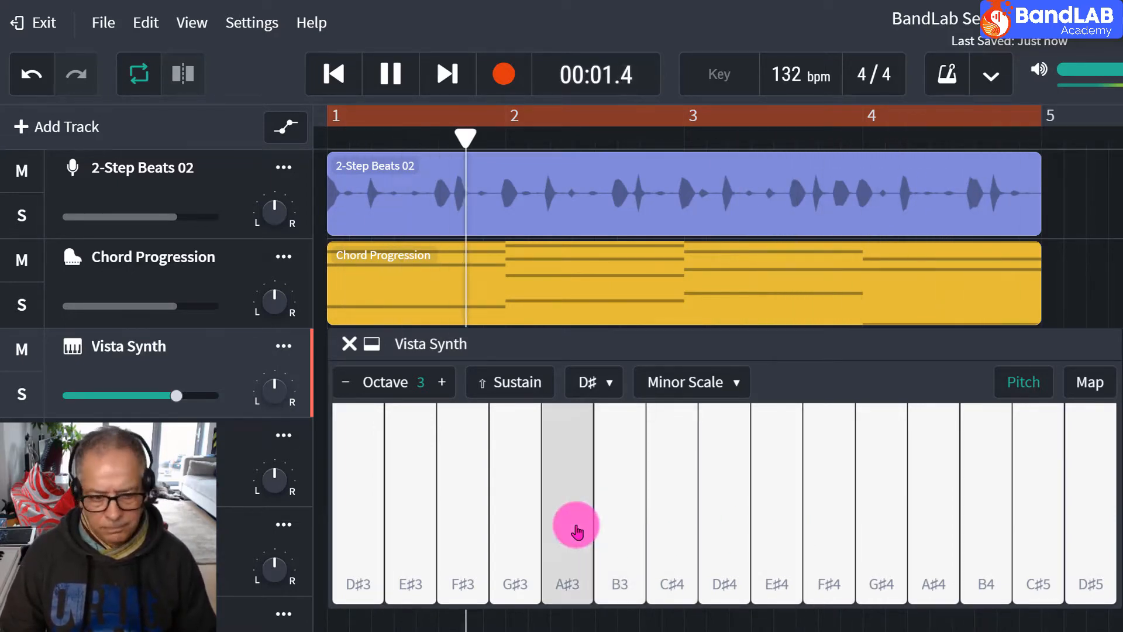
pyautogui.click(614, 526)
pyautogui.click(523, 531)
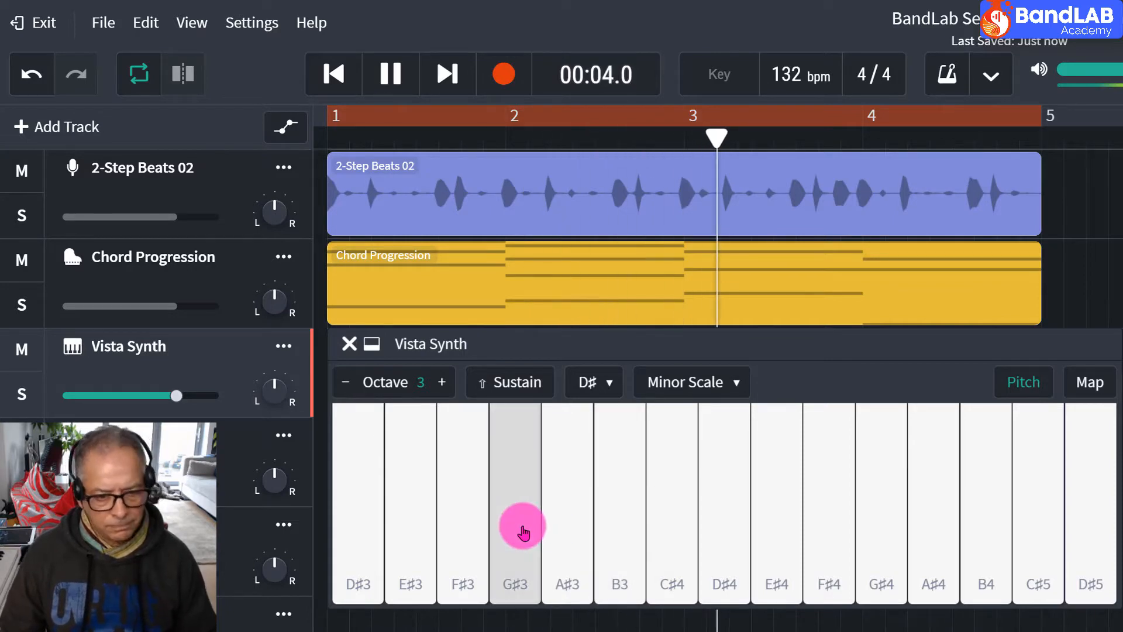
pyautogui.click(462, 533)
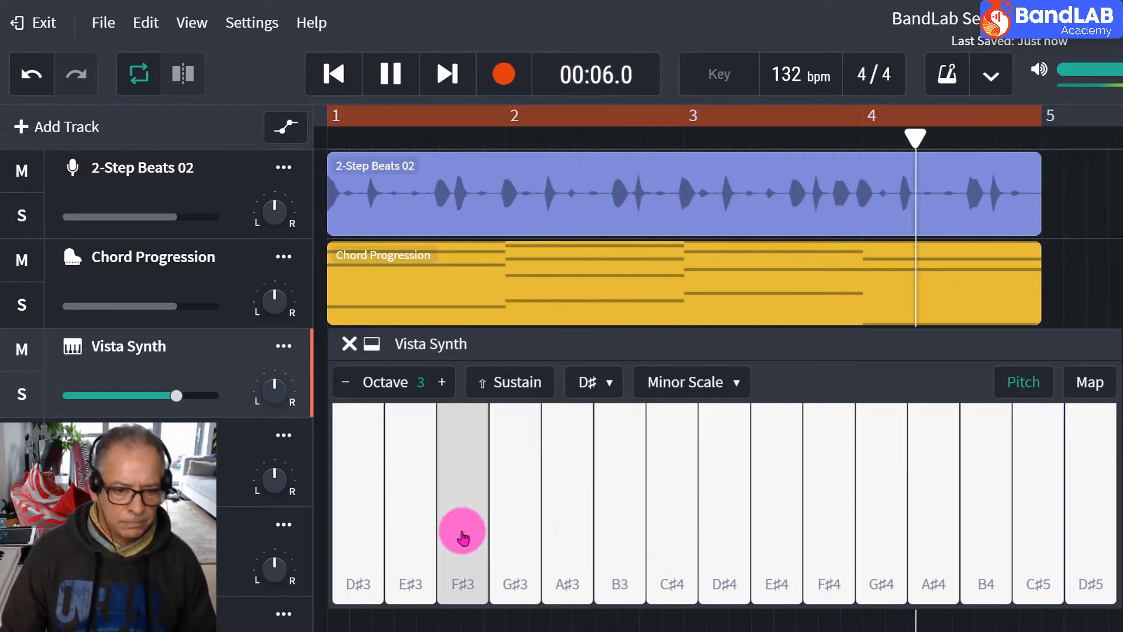
pyautogui.click(733, 535)
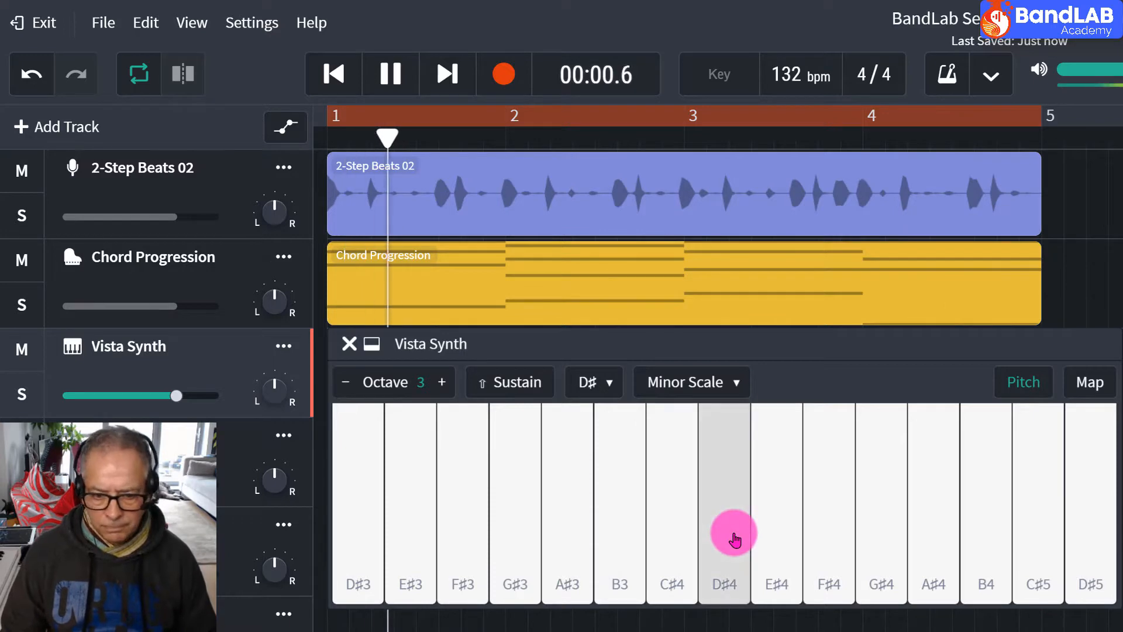
pyautogui.click(836, 530)
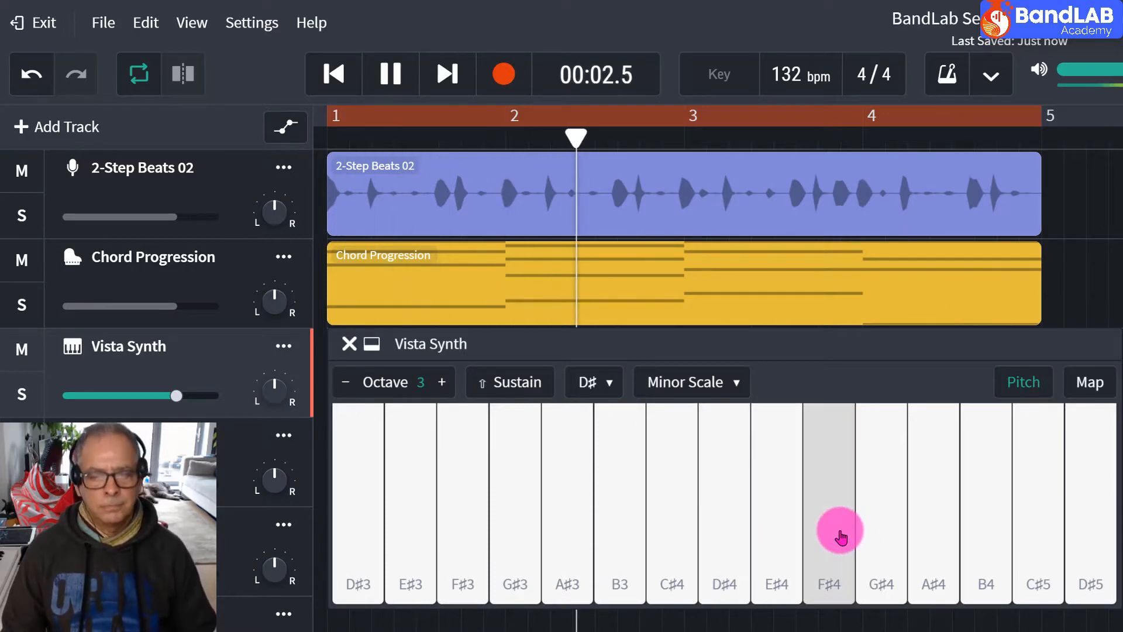
pyautogui.click(927, 530)
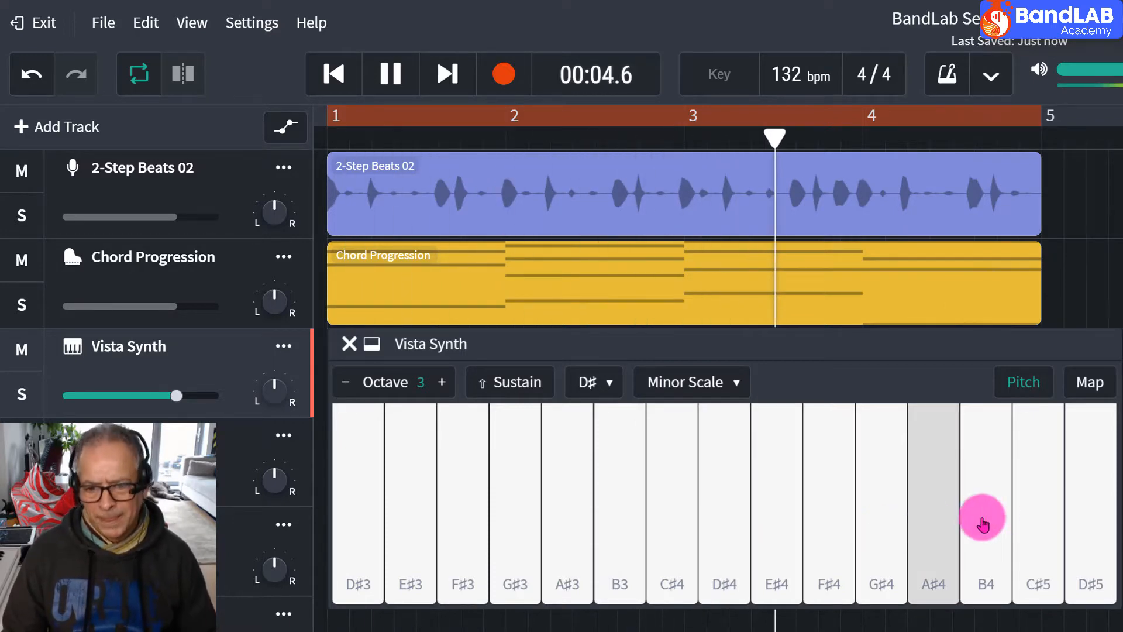
pyautogui.click(1035, 520)
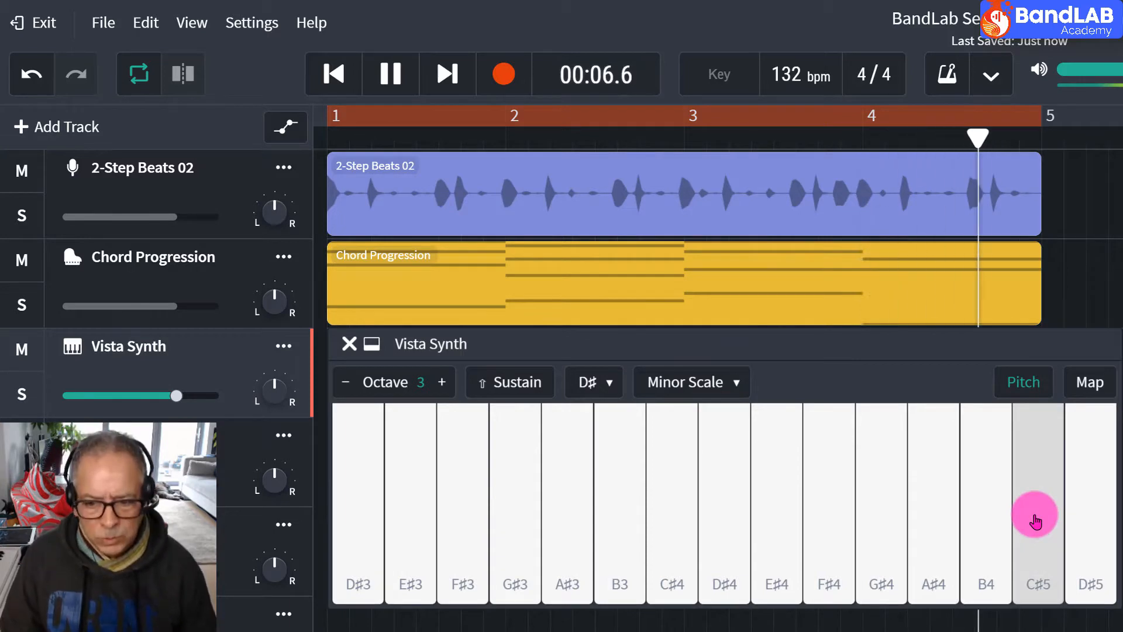
pyautogui.click(1087, 519)
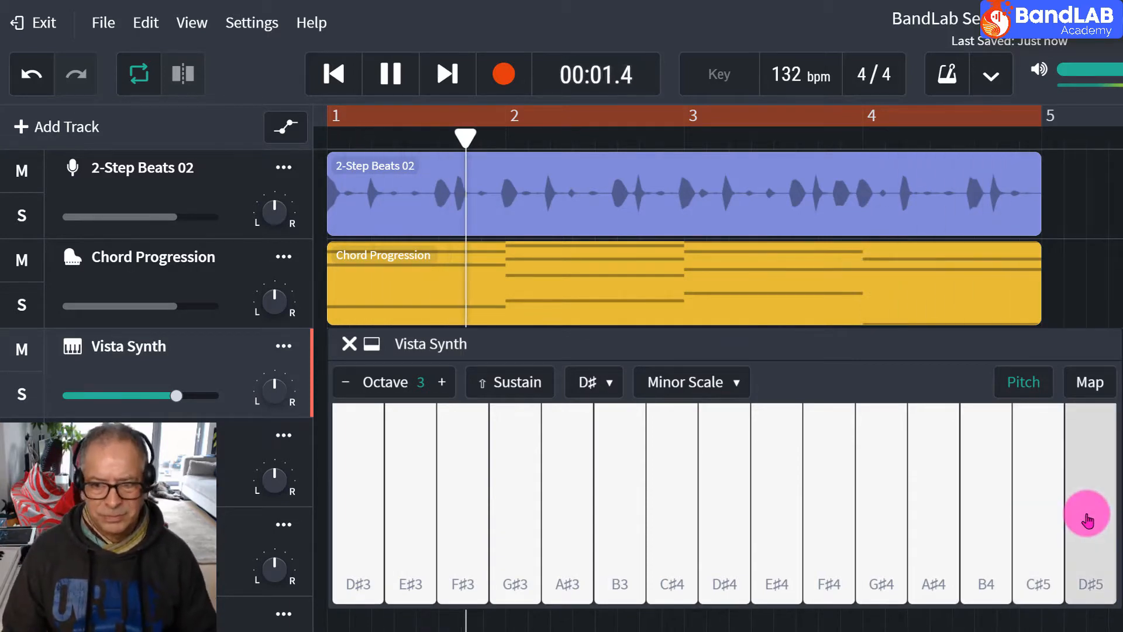
pyautogui.click(373, 539)
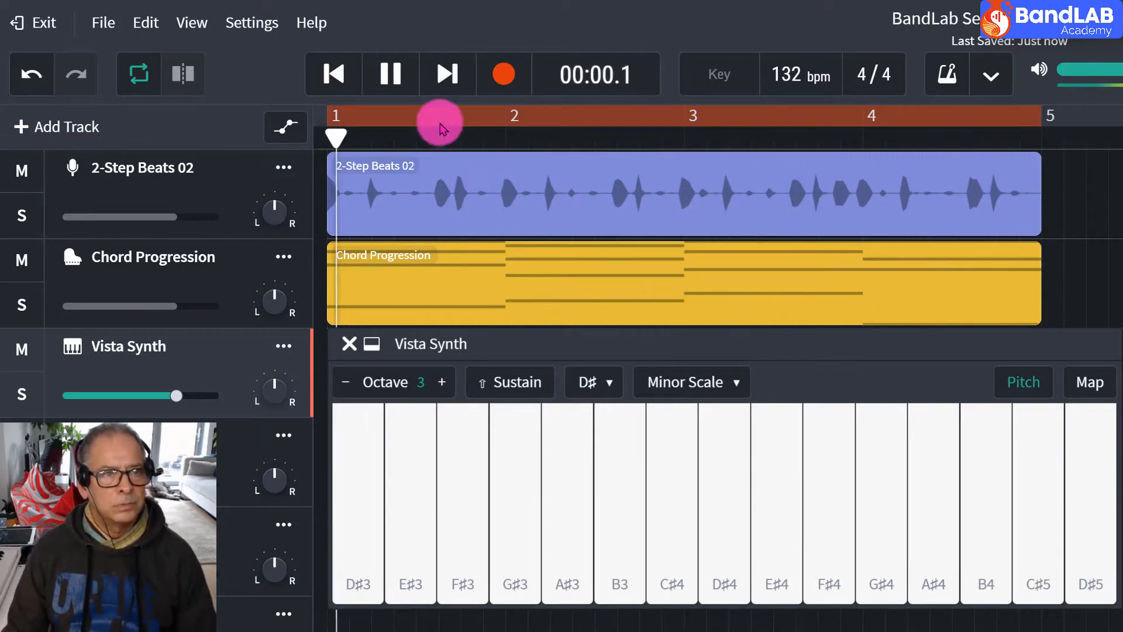
pyautogui.click(393, 87)
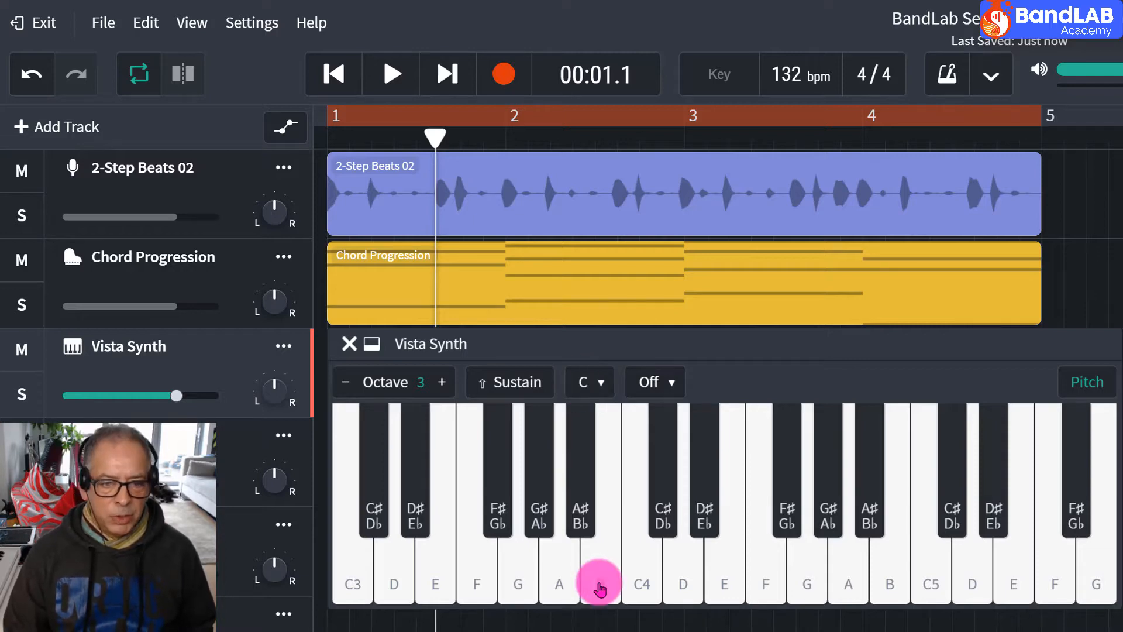
# Play test notes on the full chromatic Vista Synth keyboard, including C3 up to G3, and switch its labels from pitch names to computer-key letters.
pyautogui.click(614, 573)
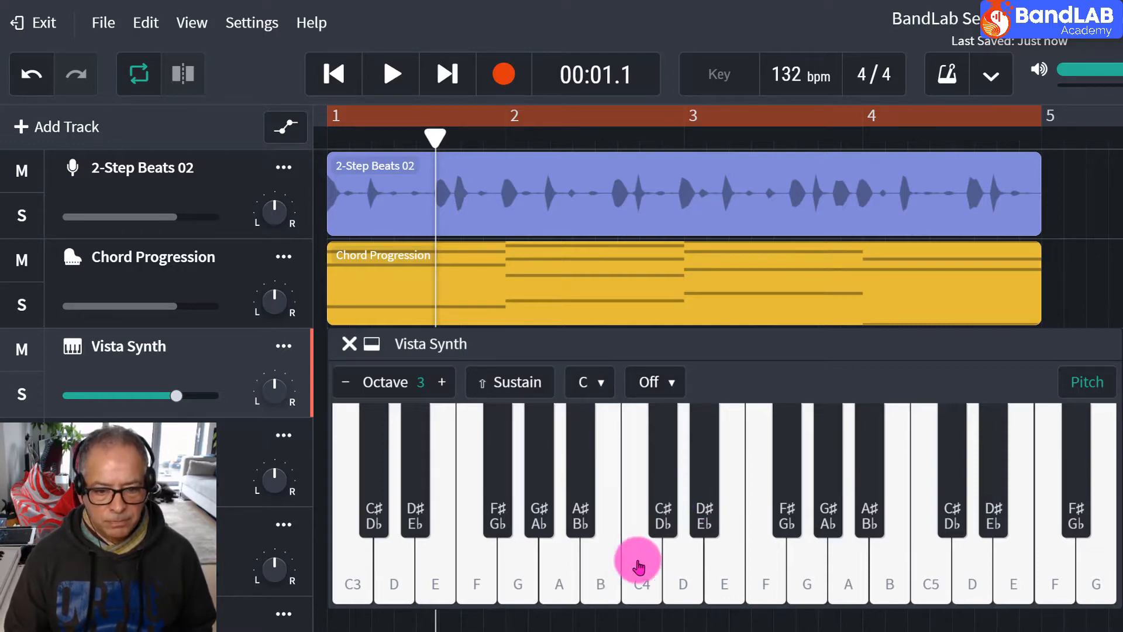
pyautogui.click(715, 567)
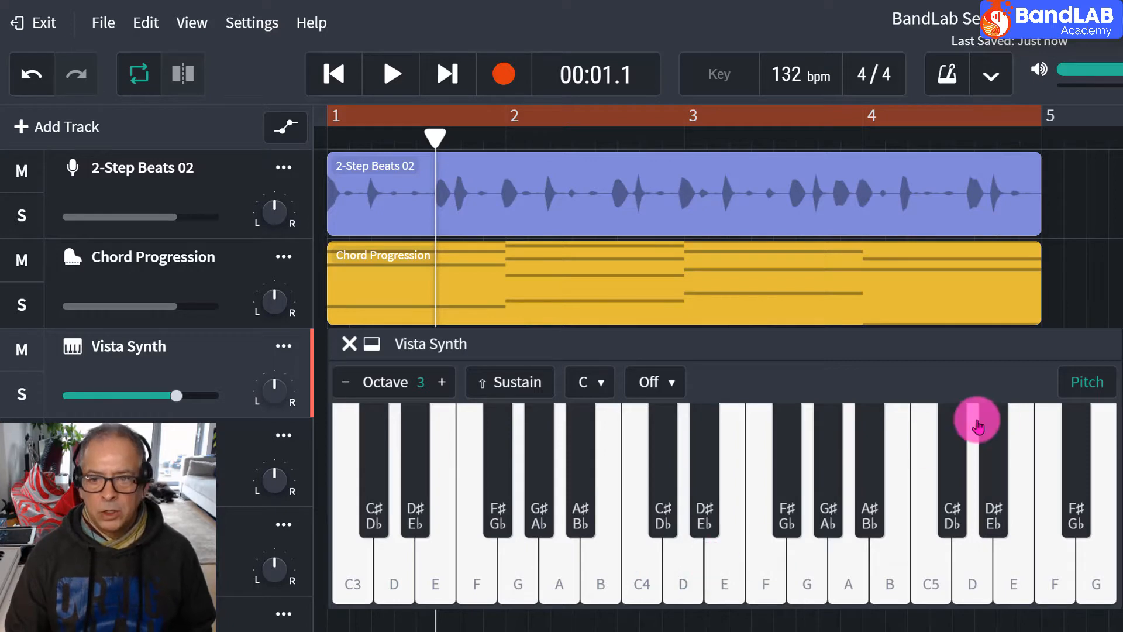
pyautogui.click(1086, 387)
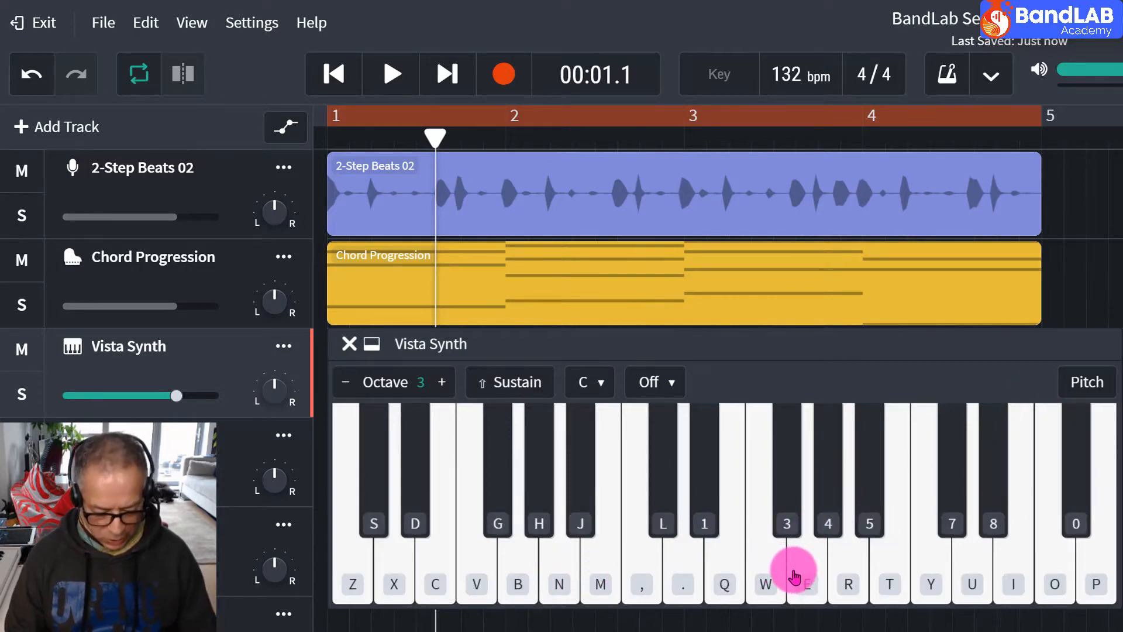
pyautogui.press('z')
pyautogui.press('x')
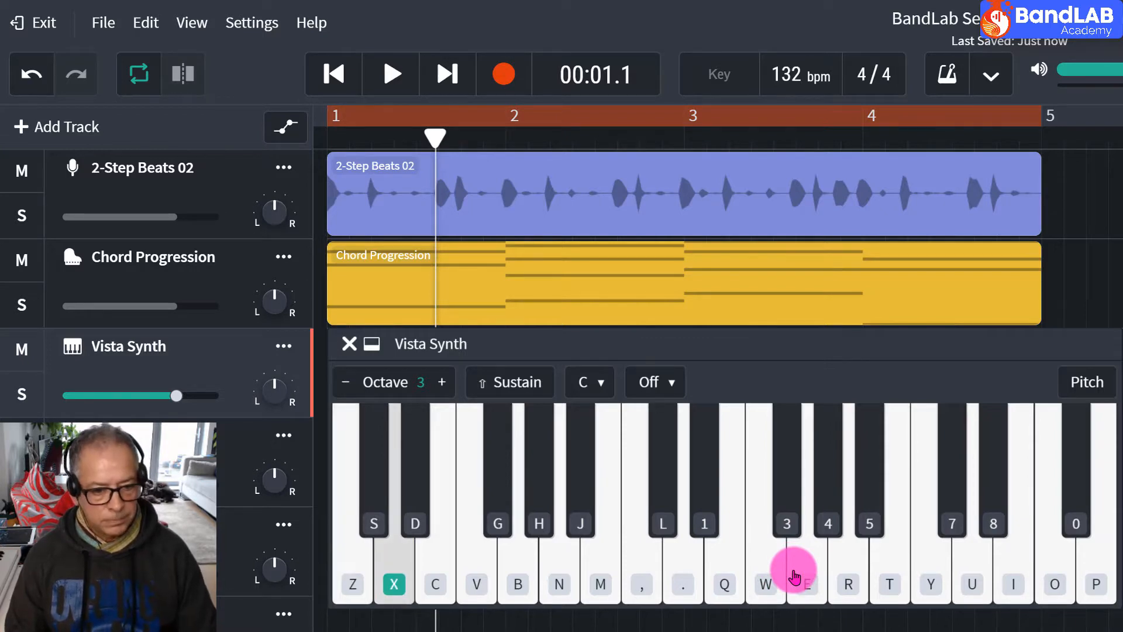
pyautogui.press('c')
pyautogui.press('v')
pyautogui.press('b')
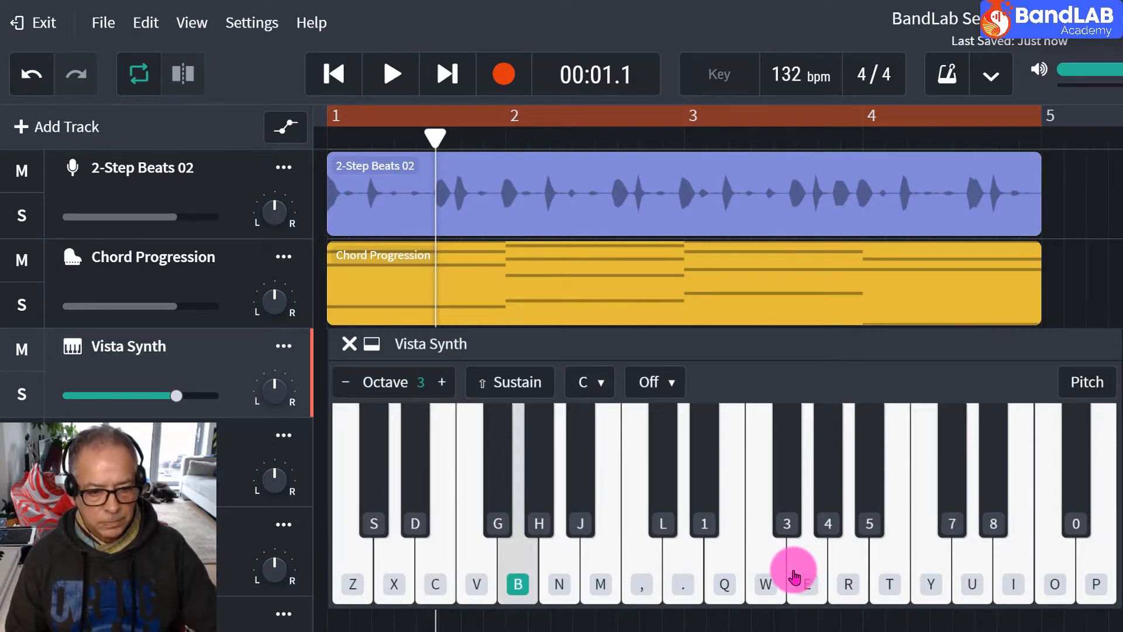
pyautogui.click(1084, 385)
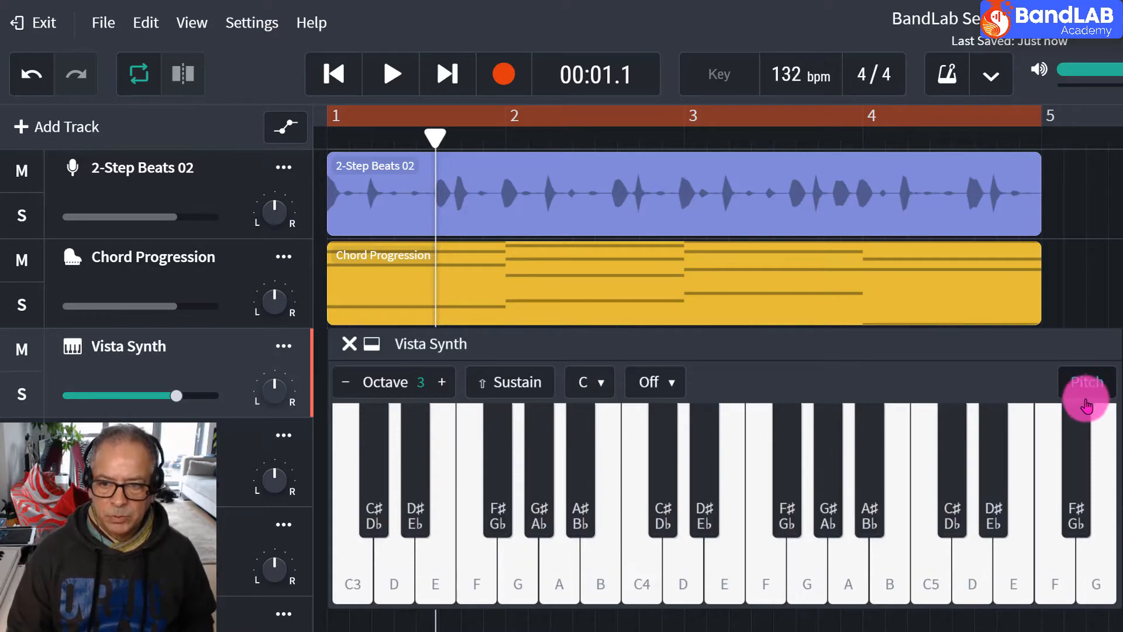
pyautogui.click(1087, 386)
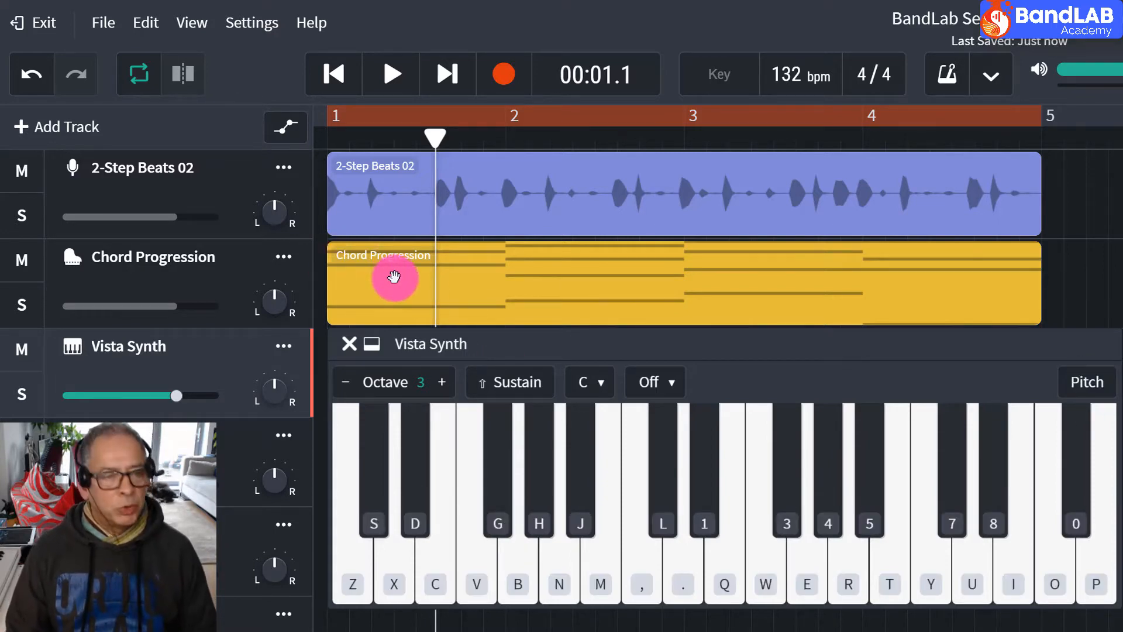
# Solo the Chord Progression track and play it from the start.
pyautogui.click(24, 304)
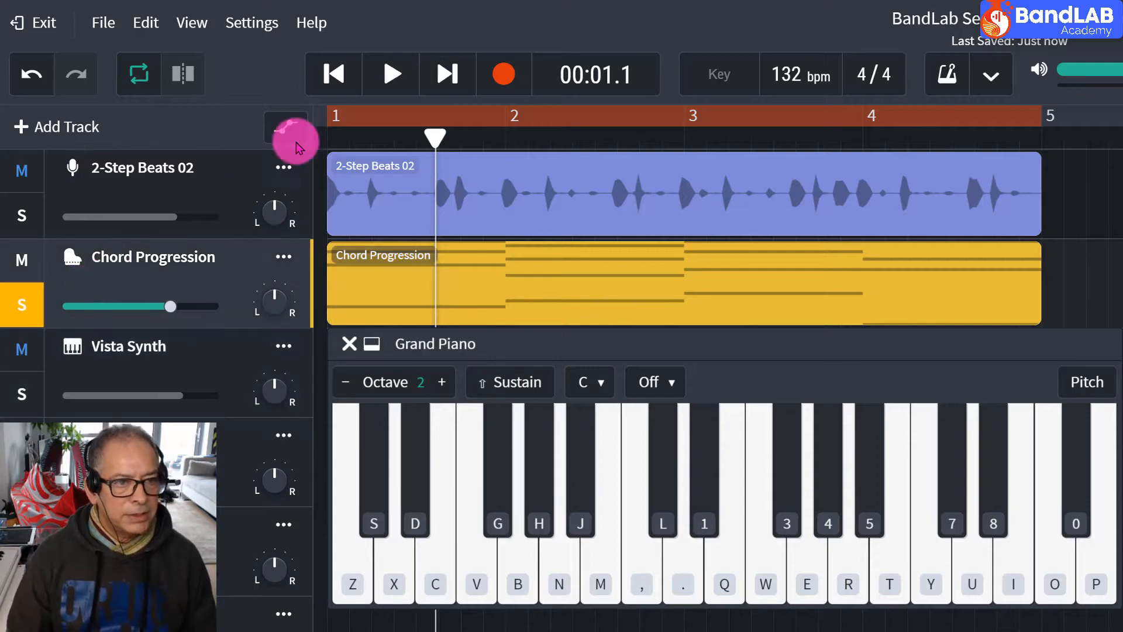
pyautogui.click(341, 76)
pyautogui.click(376, 80)
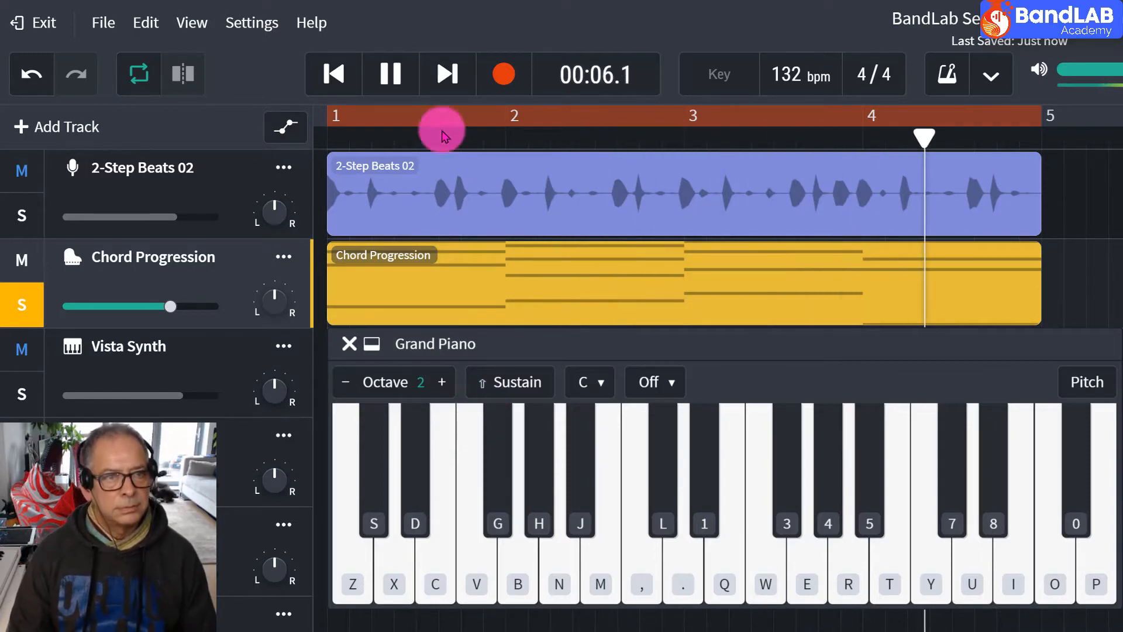
# Stop the soloed chords, unsolo them, mute 2-Step Beats 02, and start playback with the Vista Synth track selected.
pyautogui.click(392, 78)
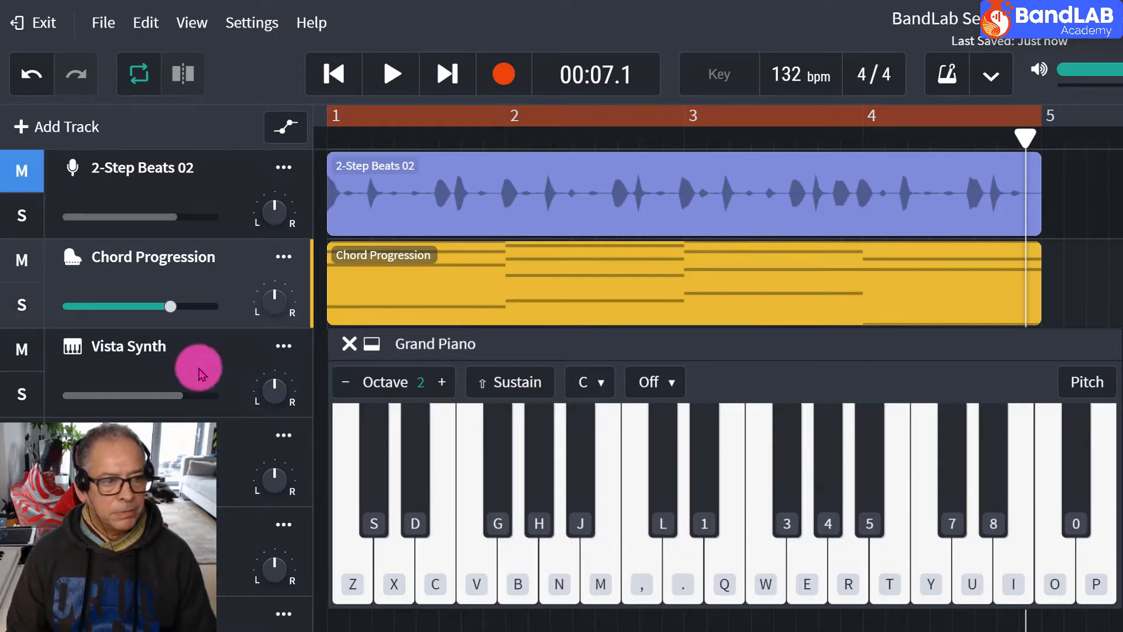
pyautogui.click(198, 369)
pyautogui.press('space')
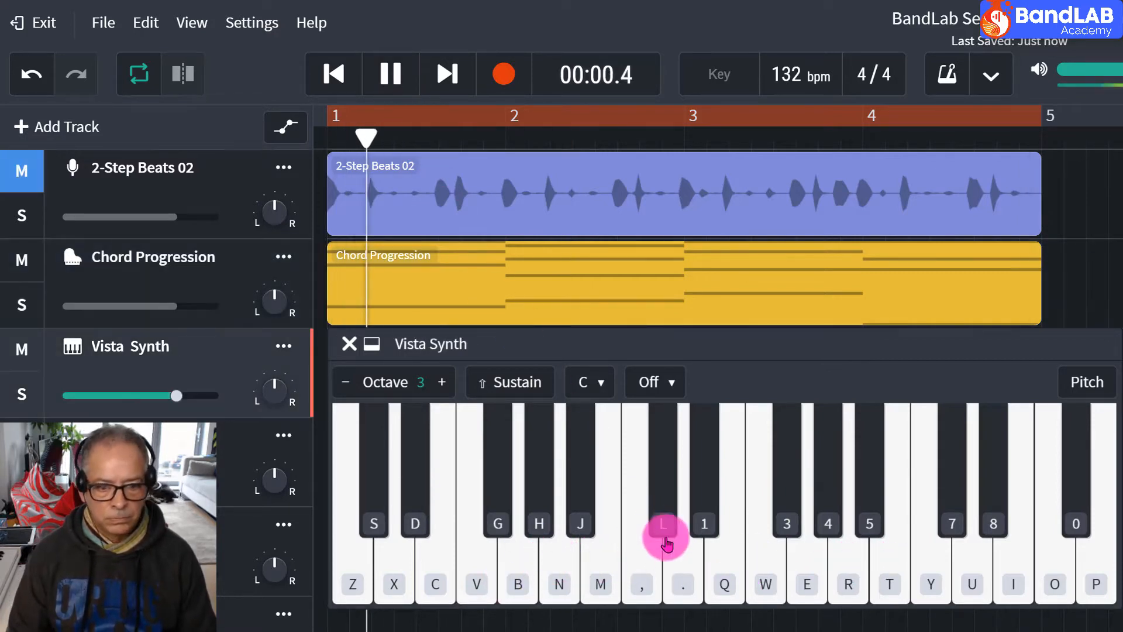
# Improvise on the white keys of the full chromatic Vista Synth keyboard over the looped chords, and stop playback.
pyautogui.click(693, 562)
pyautogui.click(728, 561)
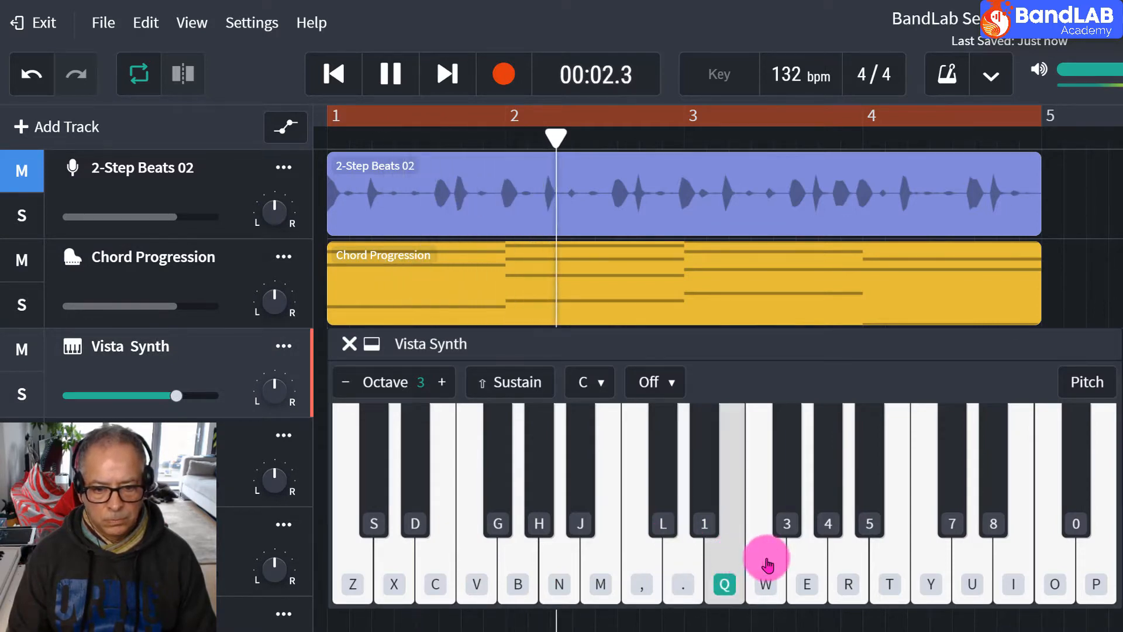
pyautogui.click(767, 563)
pyautogui.click(842, 561)
pyautogui.click(815, 558)
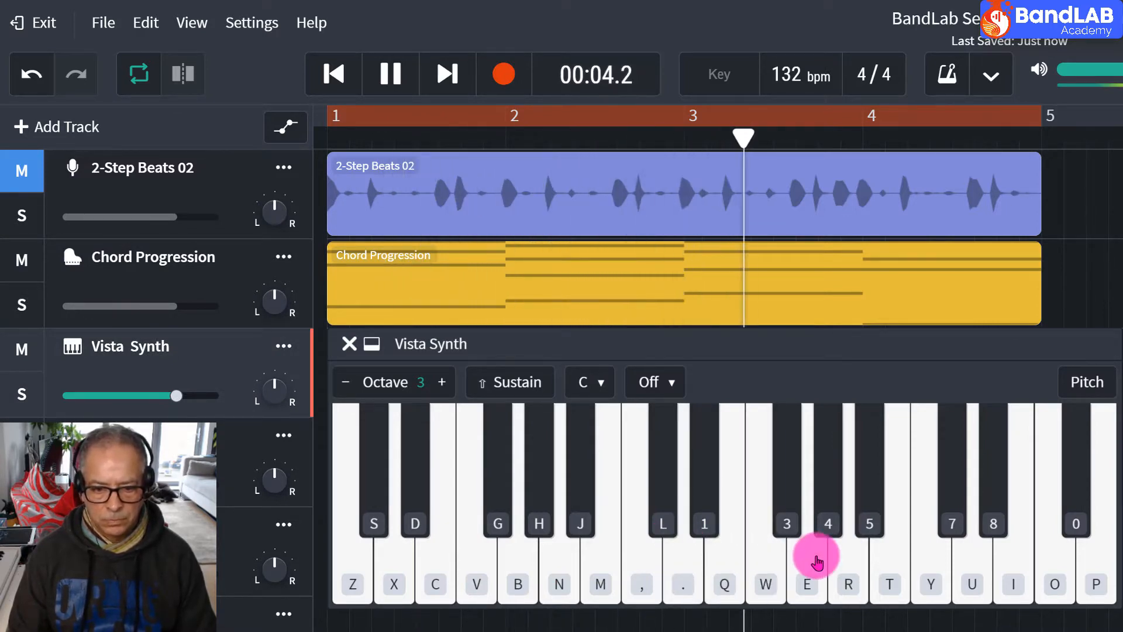
pyautogui.click(931, 563)
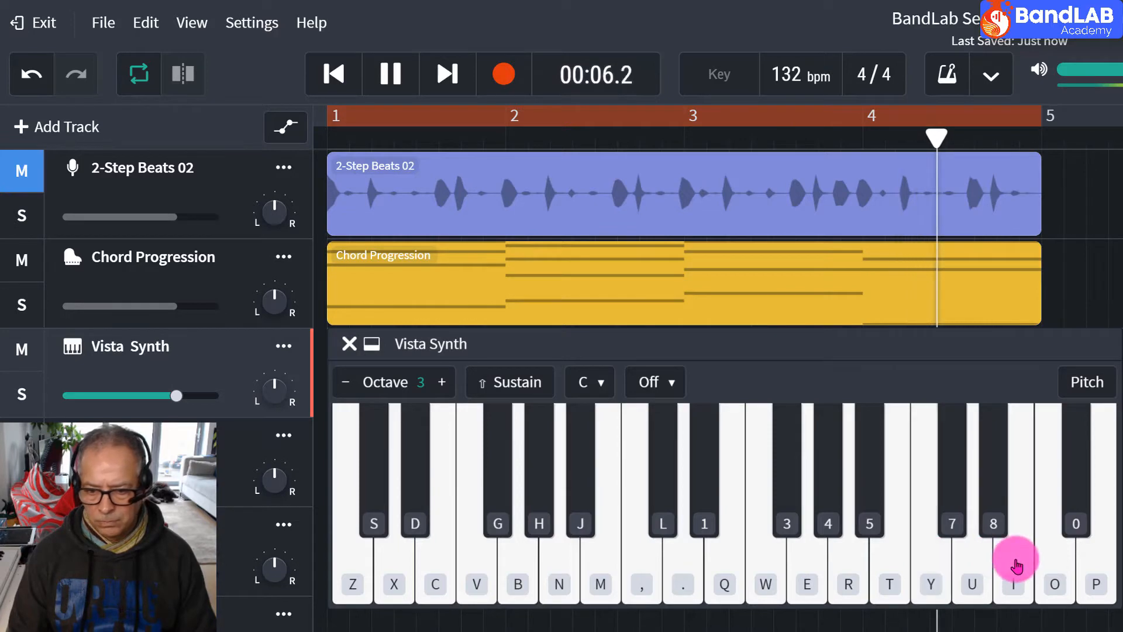
pyautogui.click(1008, 560)
pyautogui.click(975, 560)
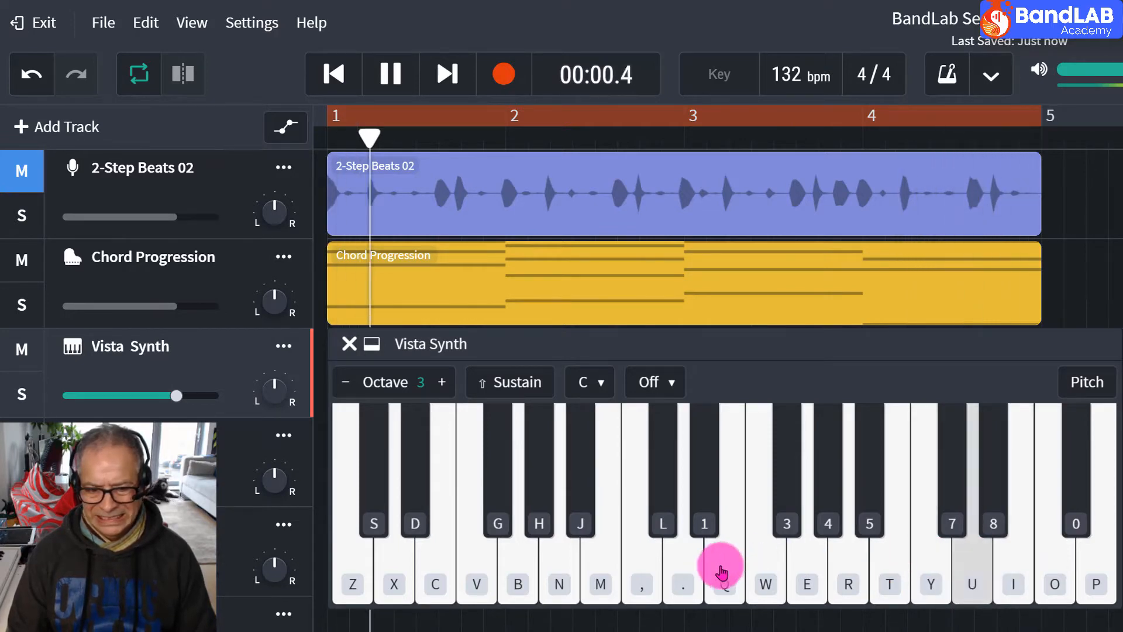
pyautogui.click(681, 563)
pyautogui.click(643, 562)
pyautogui.click(550, 564)
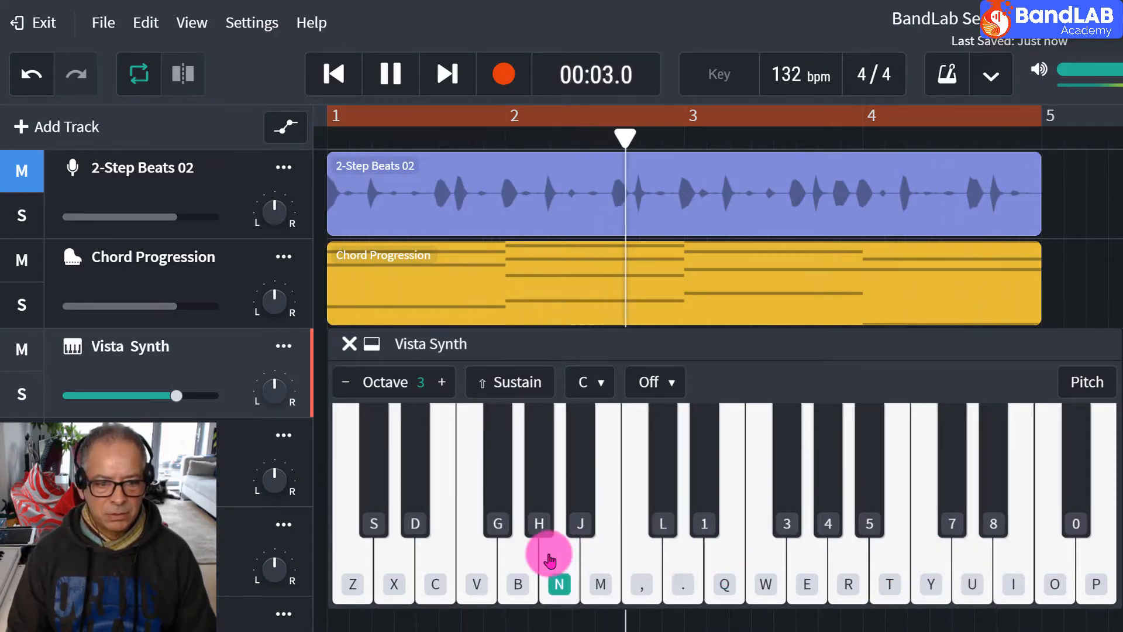
pyautogui.click(508, 561)
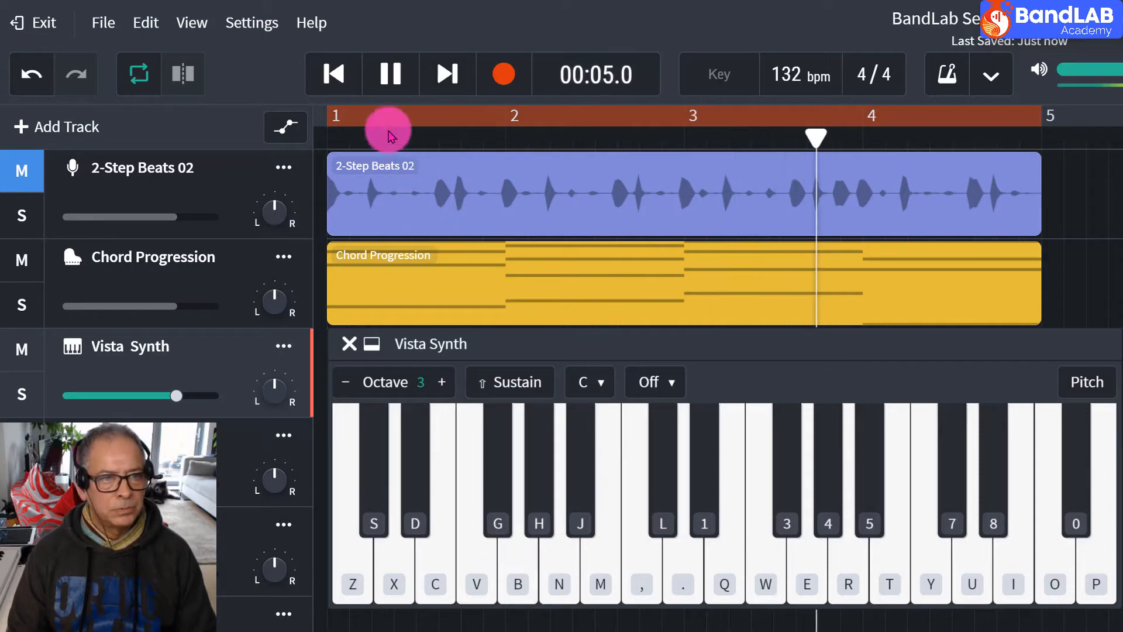
pyautogui.click(390, 88)
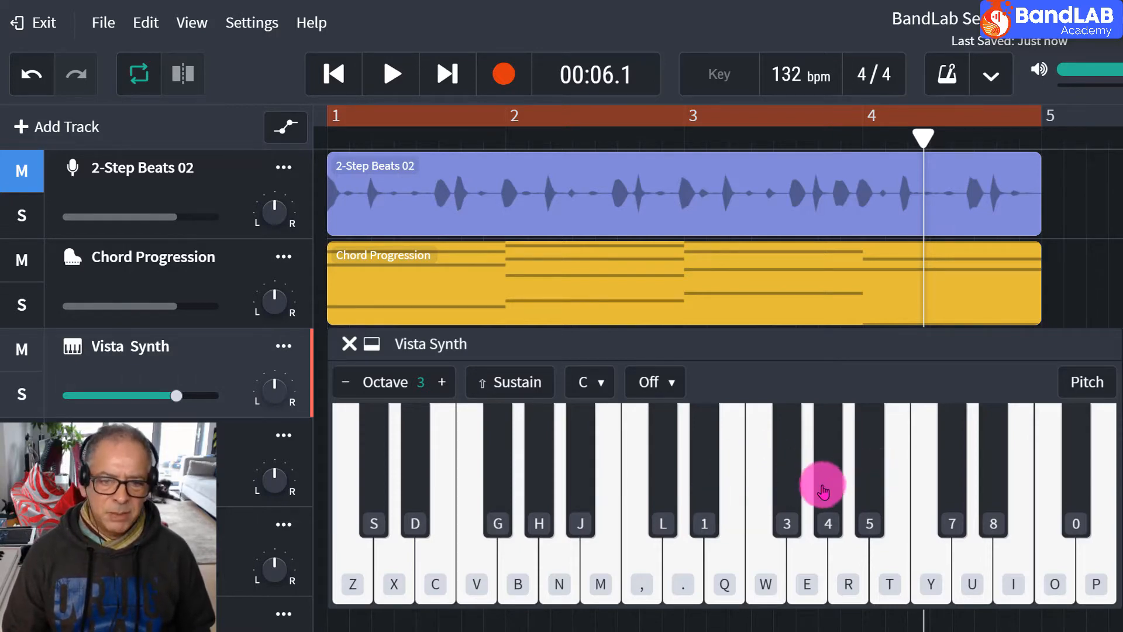
# Play one black key on the Vista Synth, and set its keyboard scale to C Major Scale.
pyautogui.click(781, 493)
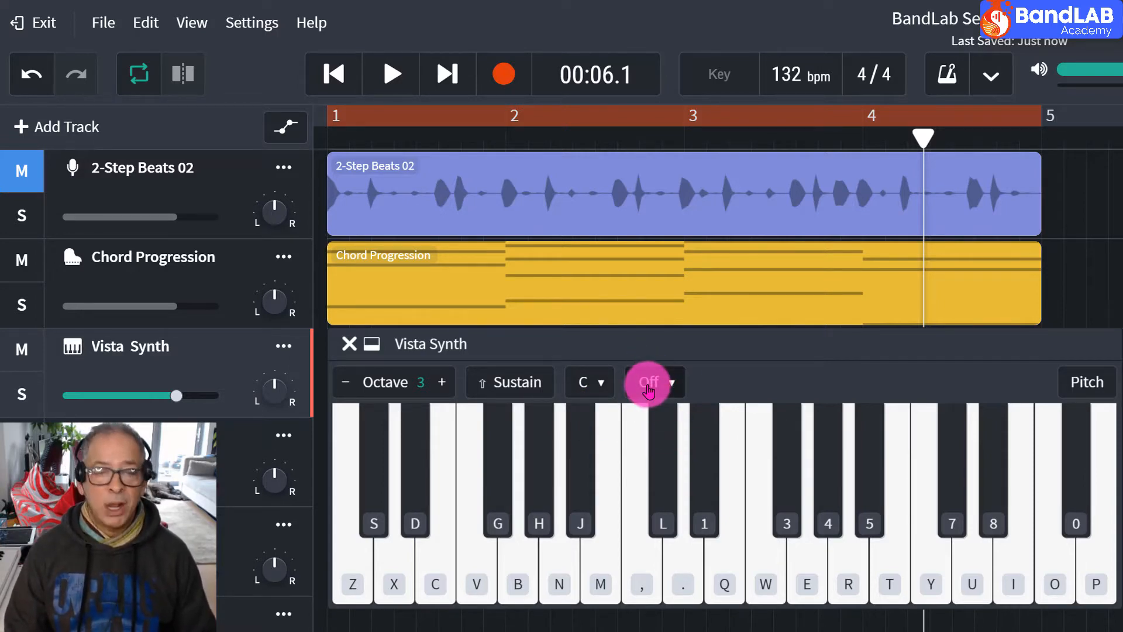
pyautogui.click(648, 385)
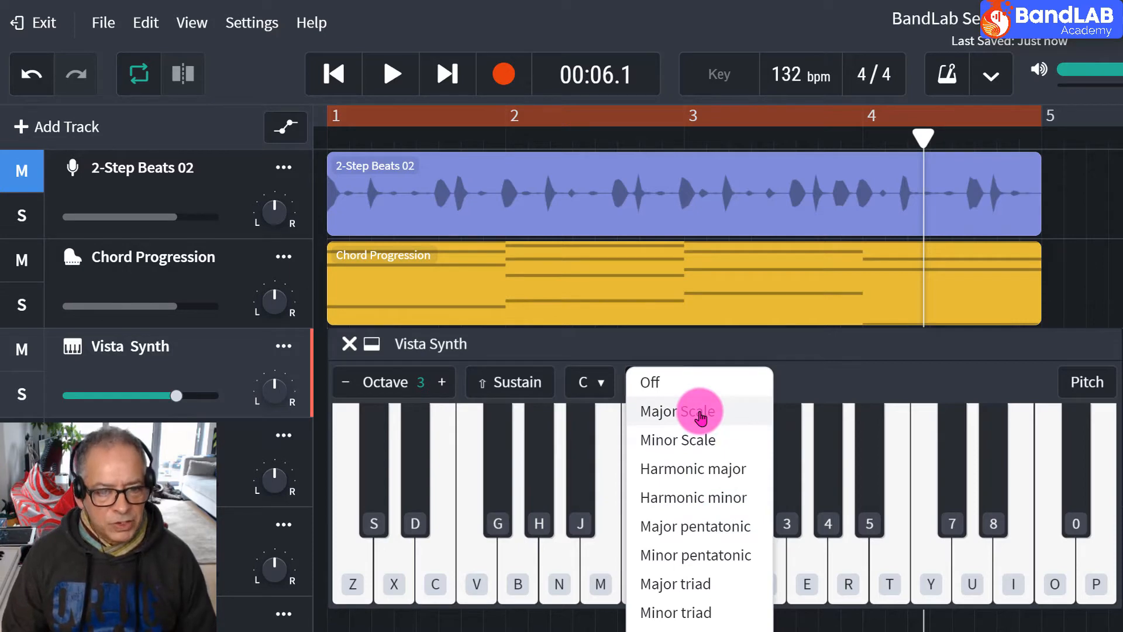
pyautogui.click(700, 412)
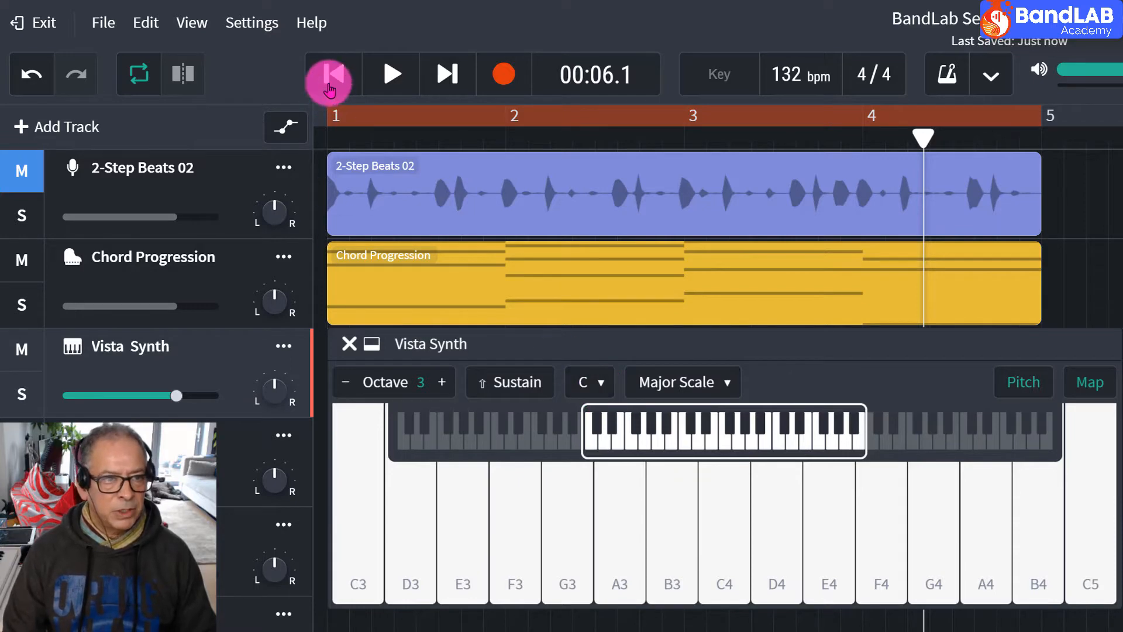
# Play the chords from the start, improvise on the C Major Scale keys between A3 and G4, and stop playback.
pyautogui.click(330, 76)
pyautogui.click(389, 73)
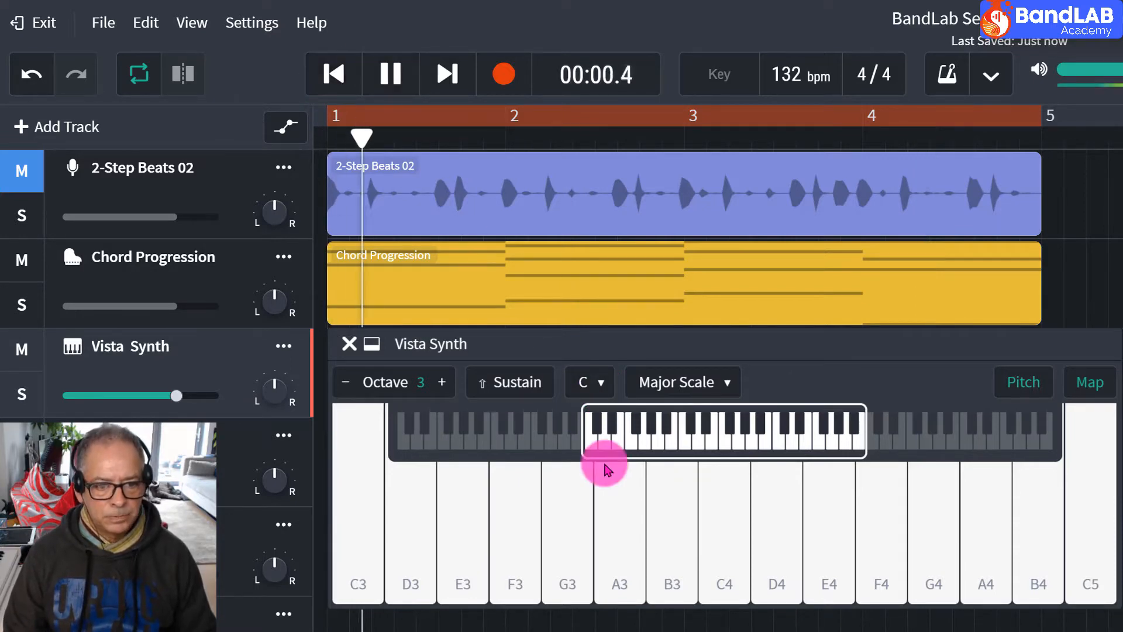
pyautogui.click(632, 500)
pyautogui.click(670, 501)
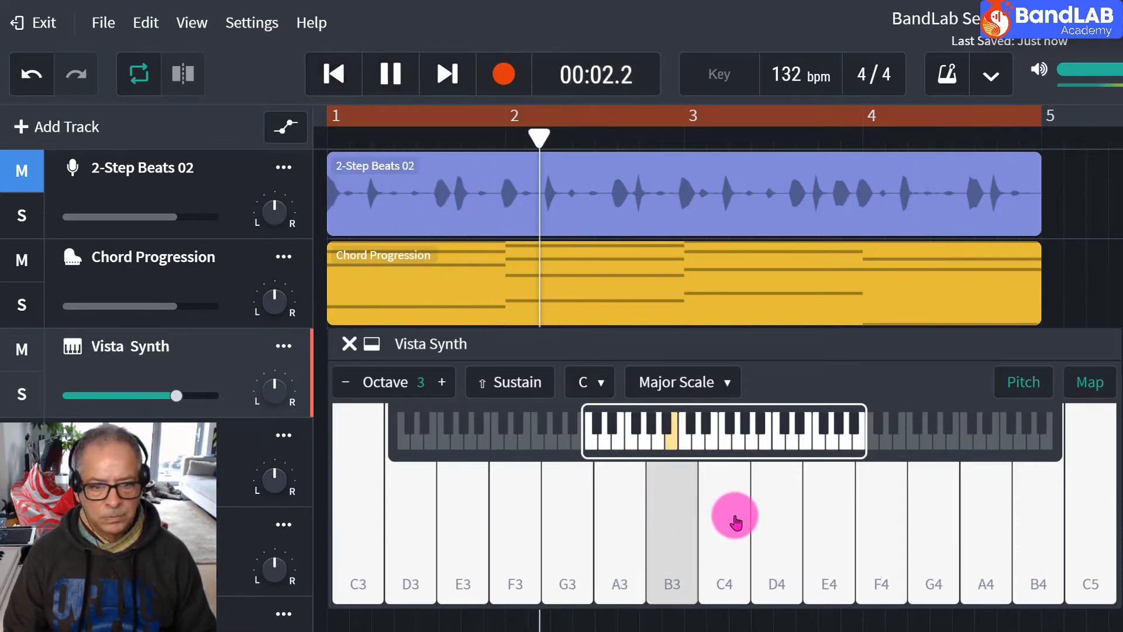
pyautogui.click(734, 516)
pyautogui.click(827, 529)
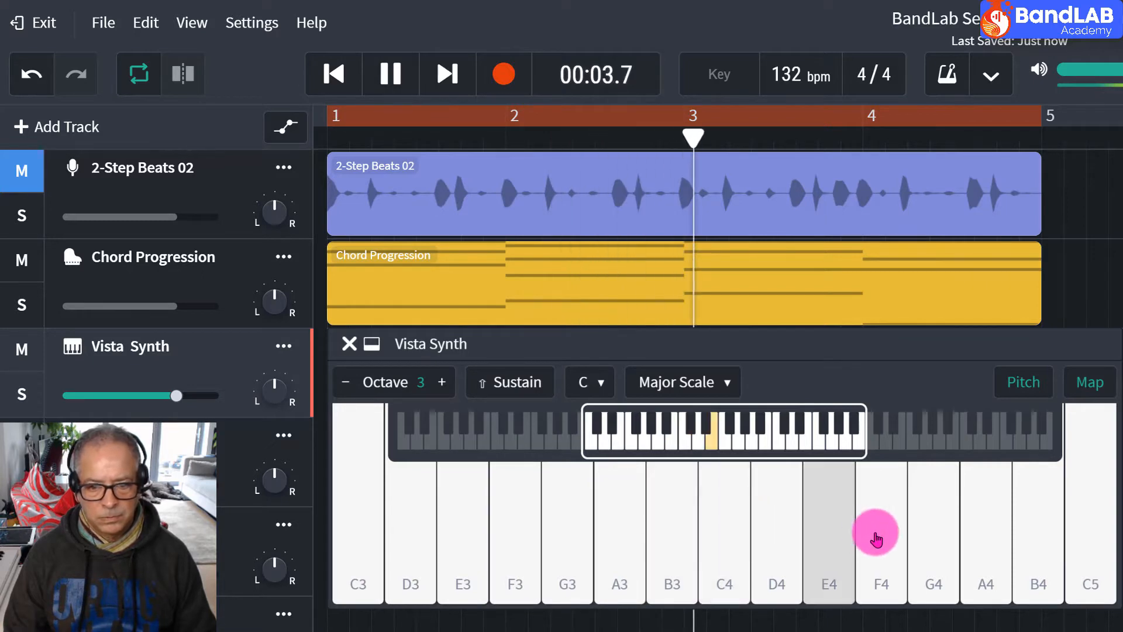
pyautogui.click(947, 541)
pyautogui.click(877, 514)
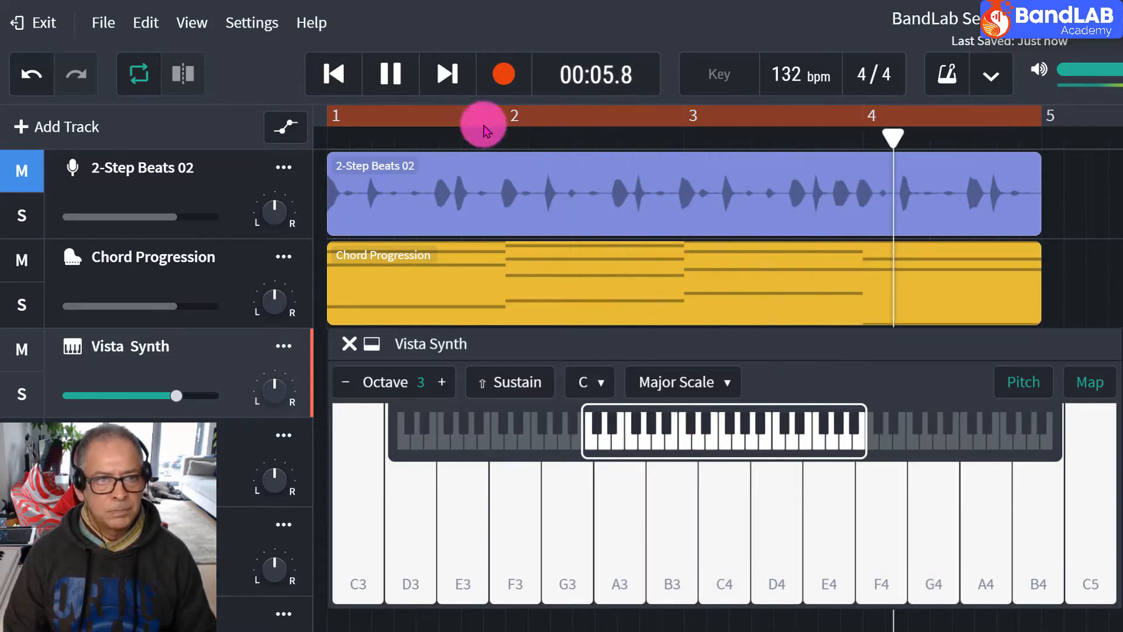
pyautogui.click(374, 76)
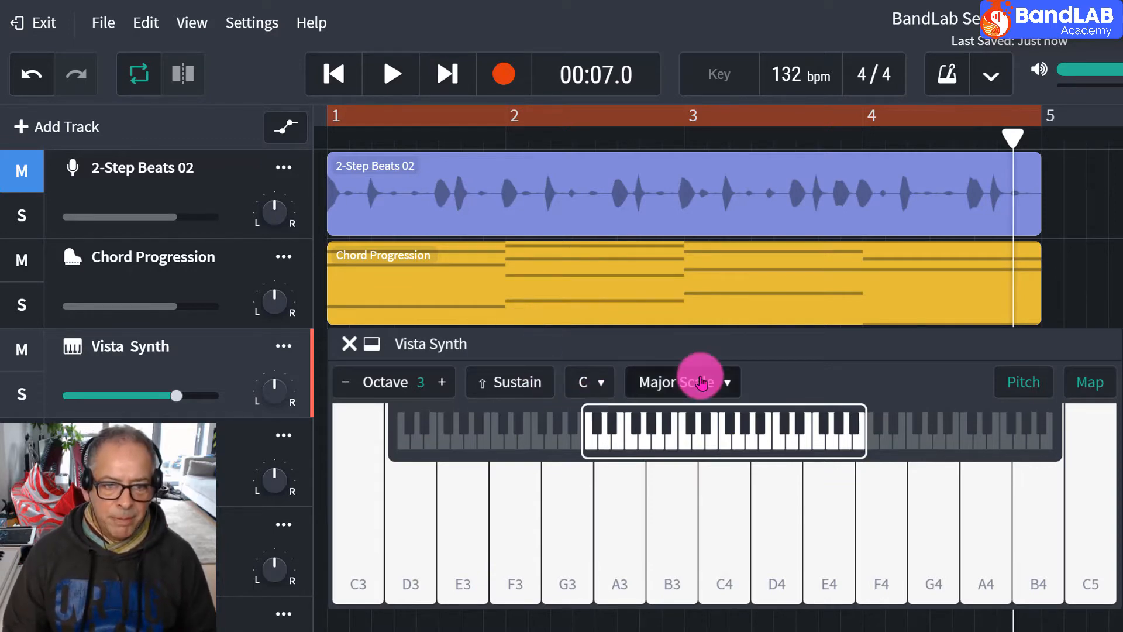
# Set the keyboard to C Minor Scale and test it over the looped chords with a melody between B♭3 and A♭4, stopping playback when done.
pyautogui.click(701, 383)
pyautogui.click(703, 409)
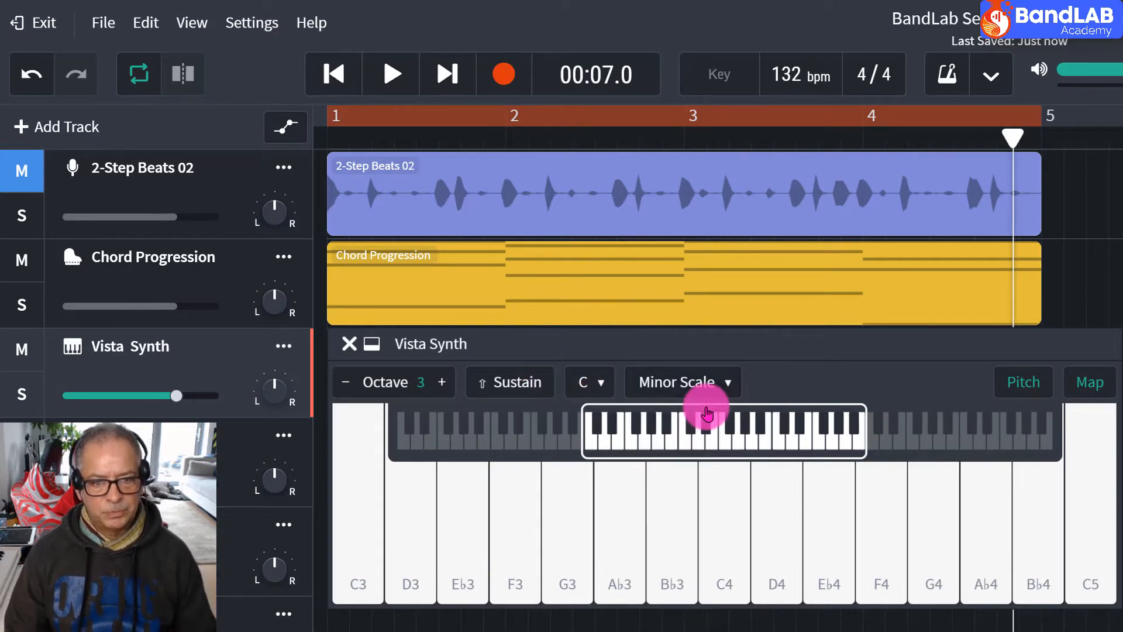
pyautogui.click(403, 74)
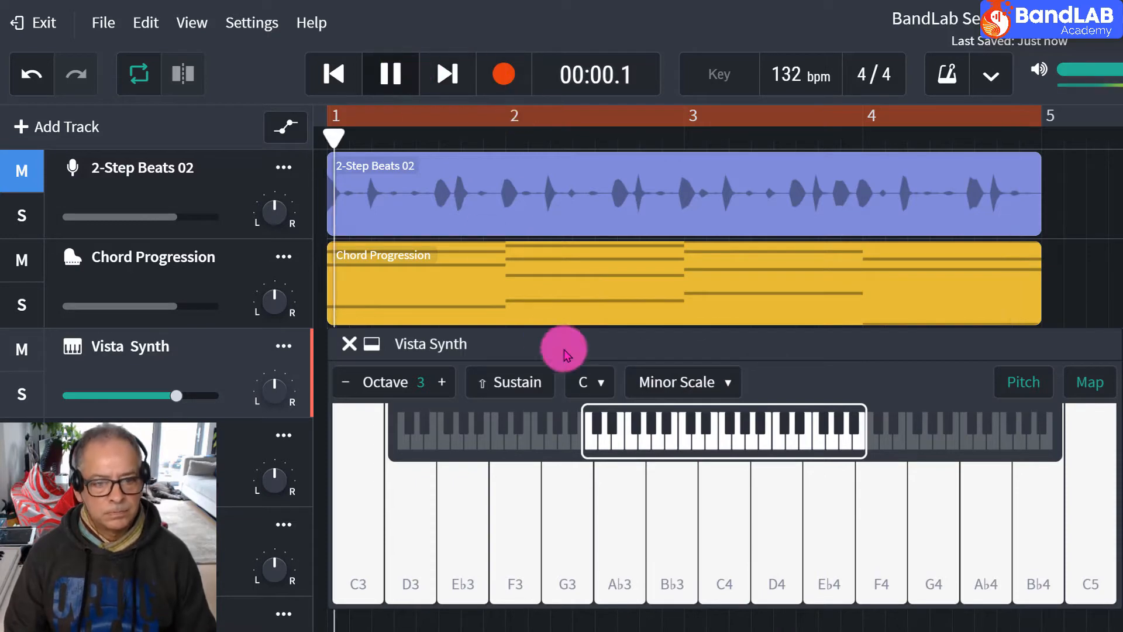
pyautogui.click(678, 520)
pyautogui.click(725, 526)
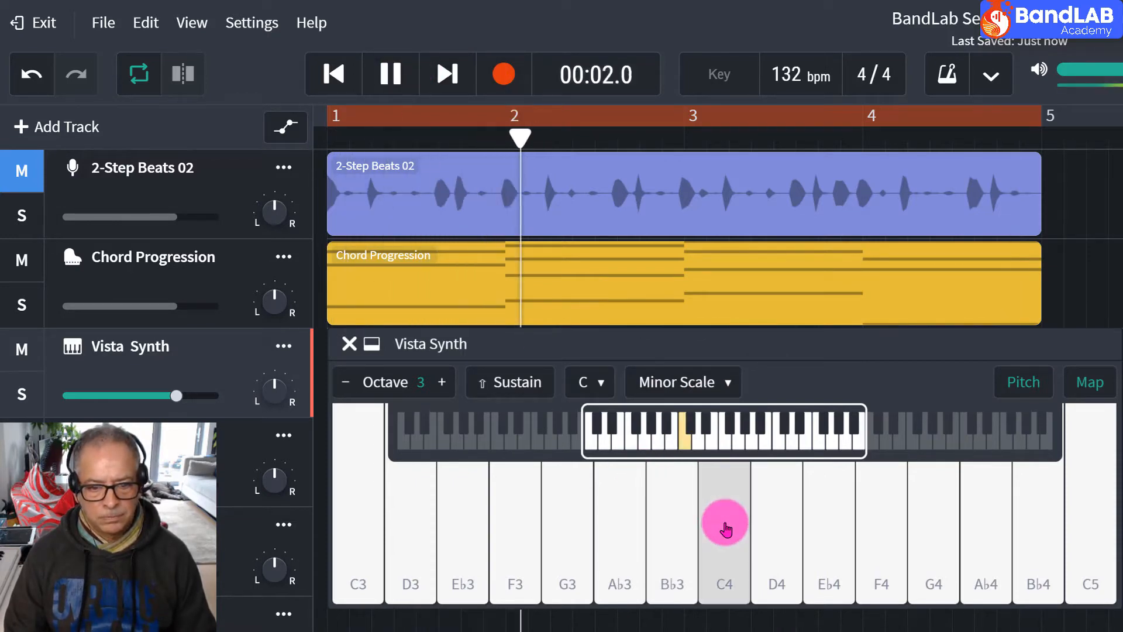
pyautogui.click(776, 529)
pyautogui.click(830, 543)
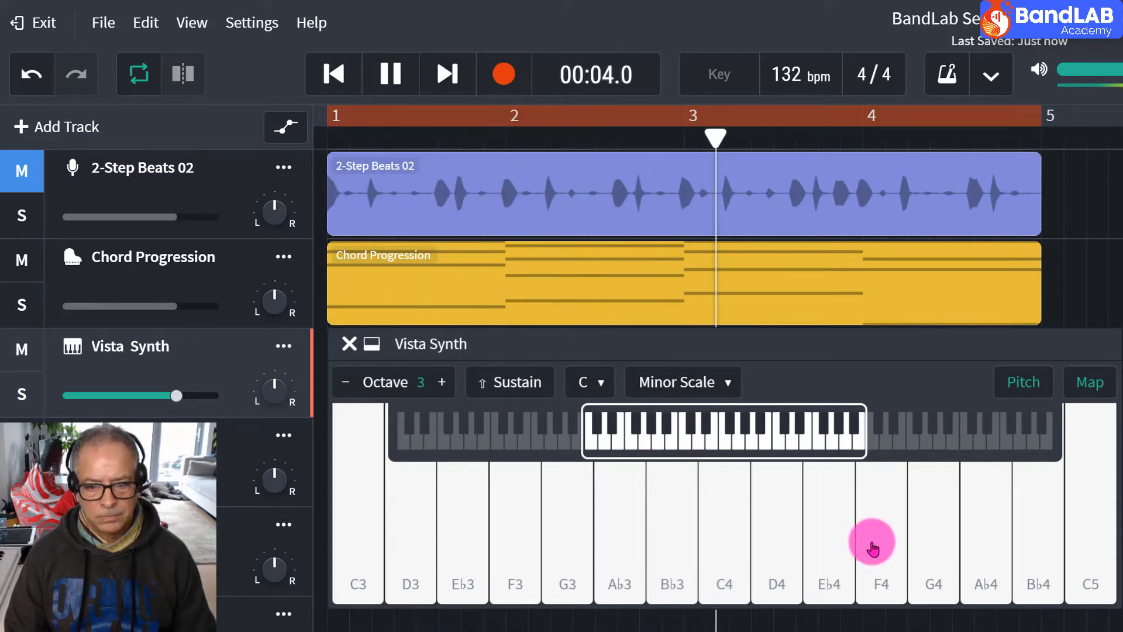
pyautogui.click(887, 546)
pyautogui.click(931, 547)
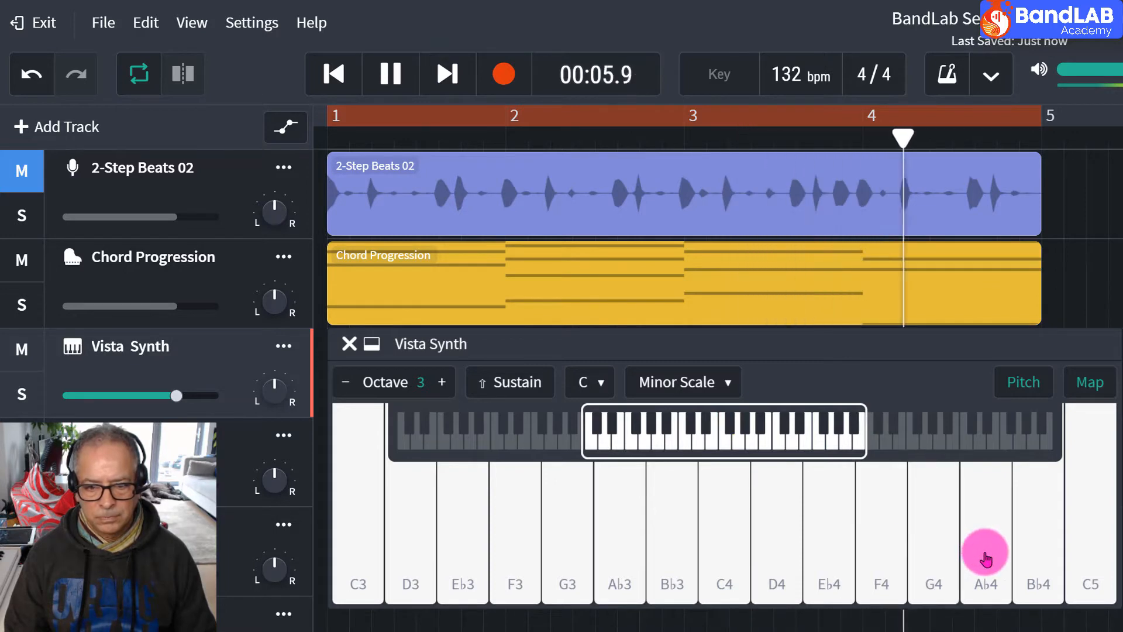
pyautogui.click(984, 553)
pyautogui.click(692, 529)
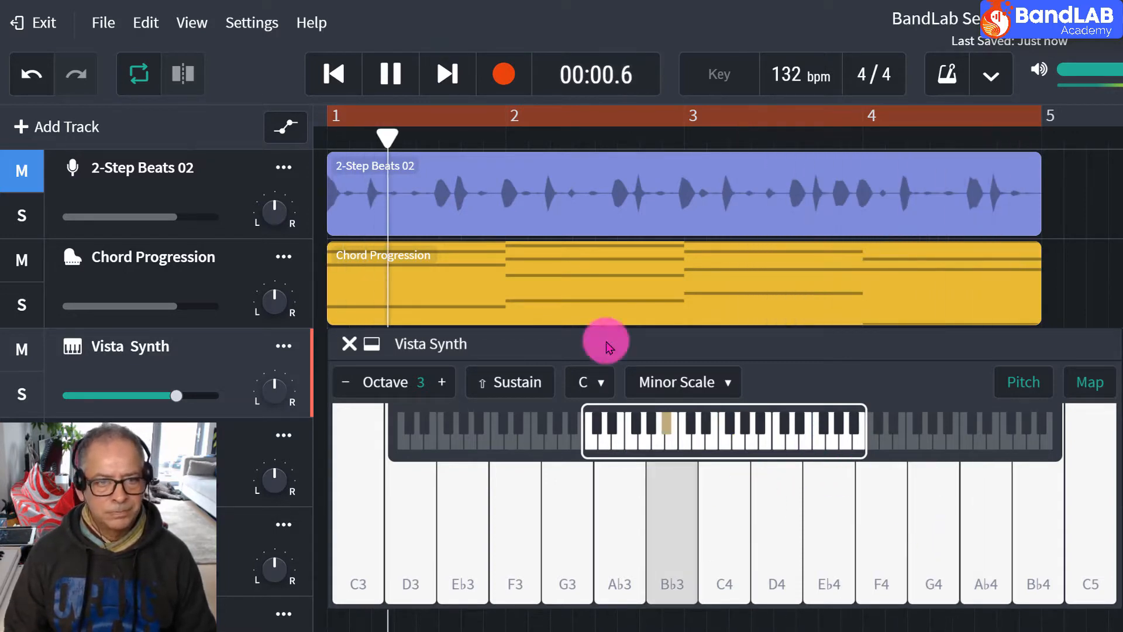
pyautogui.click(390, 73)
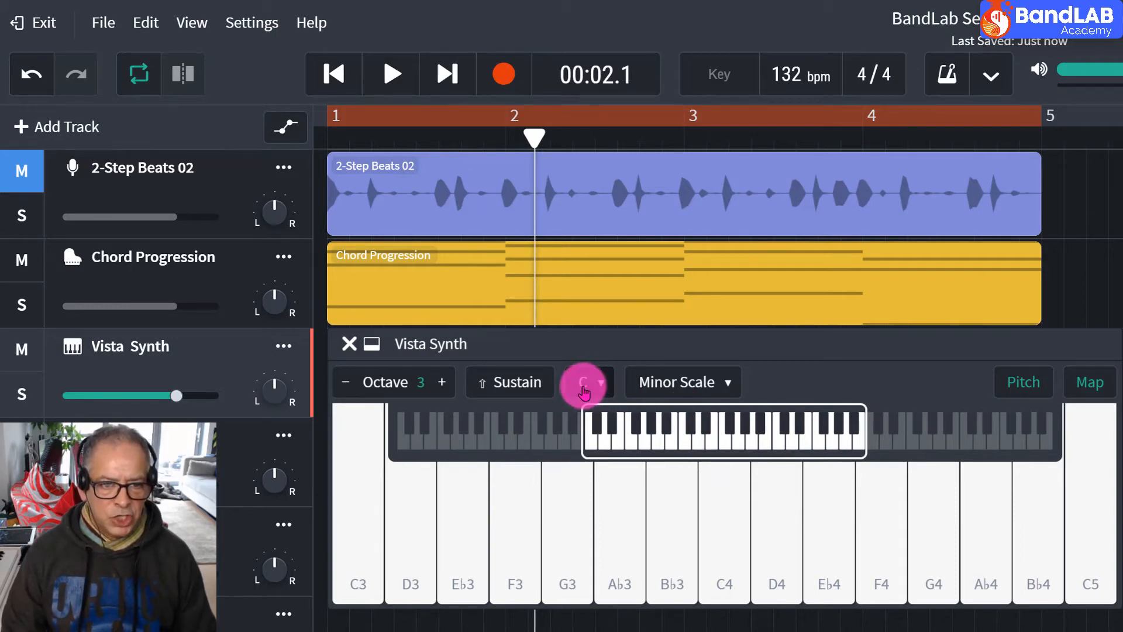
# Change the Minor Scale's root note to C♯ and try the A3 and B3 keys.
pyautogui.click(584, 386)
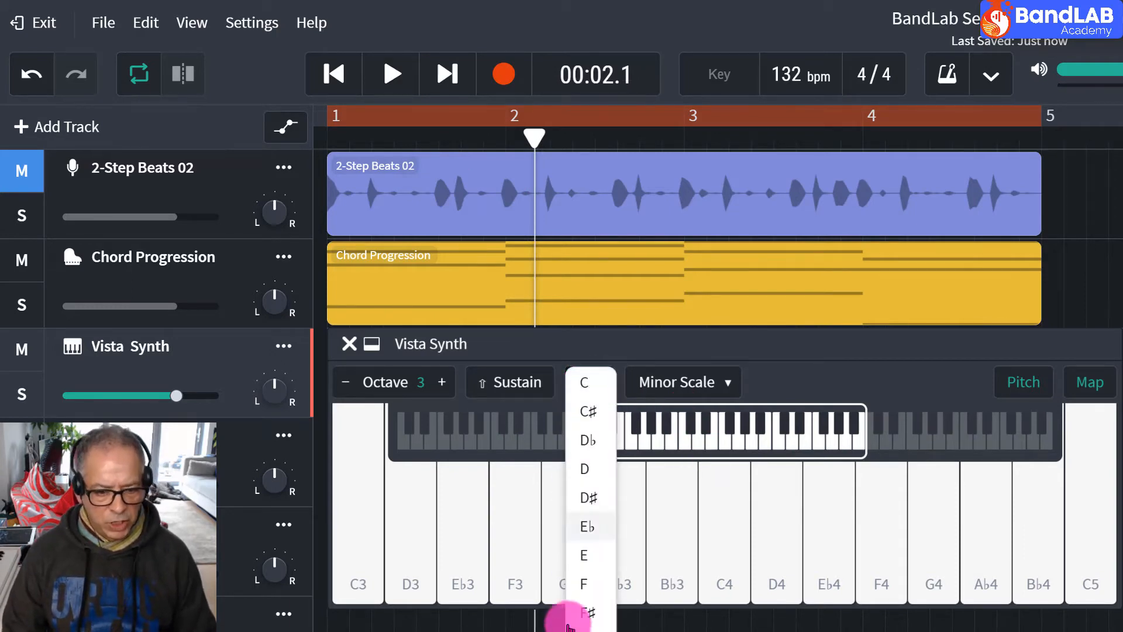
pyautogui.click(588, 415)
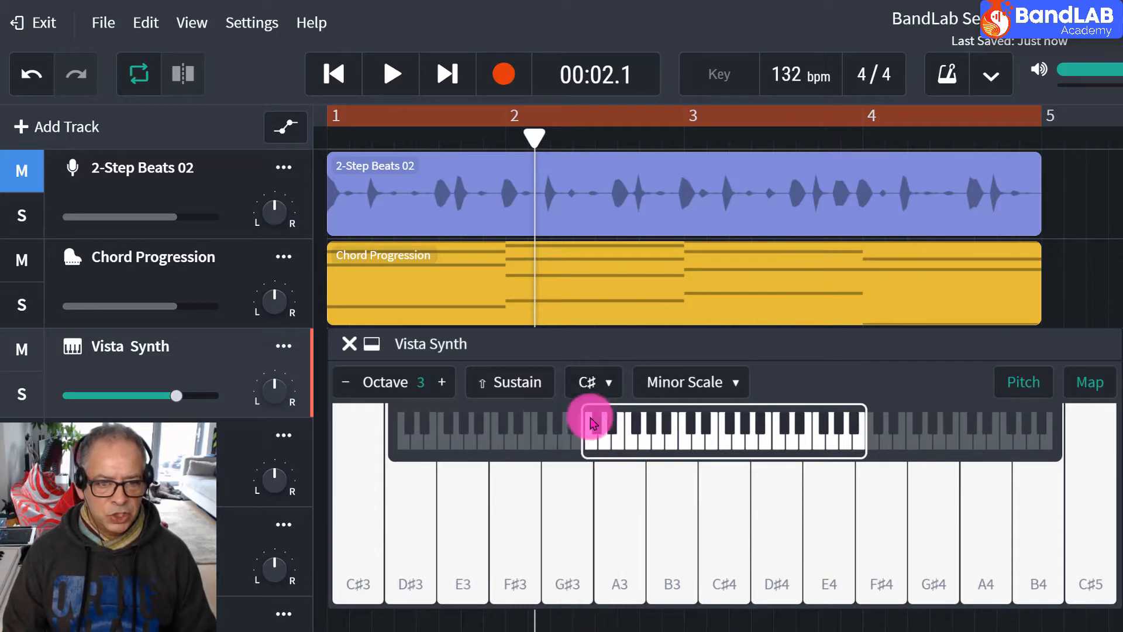
pyautogui.click(626, 520)
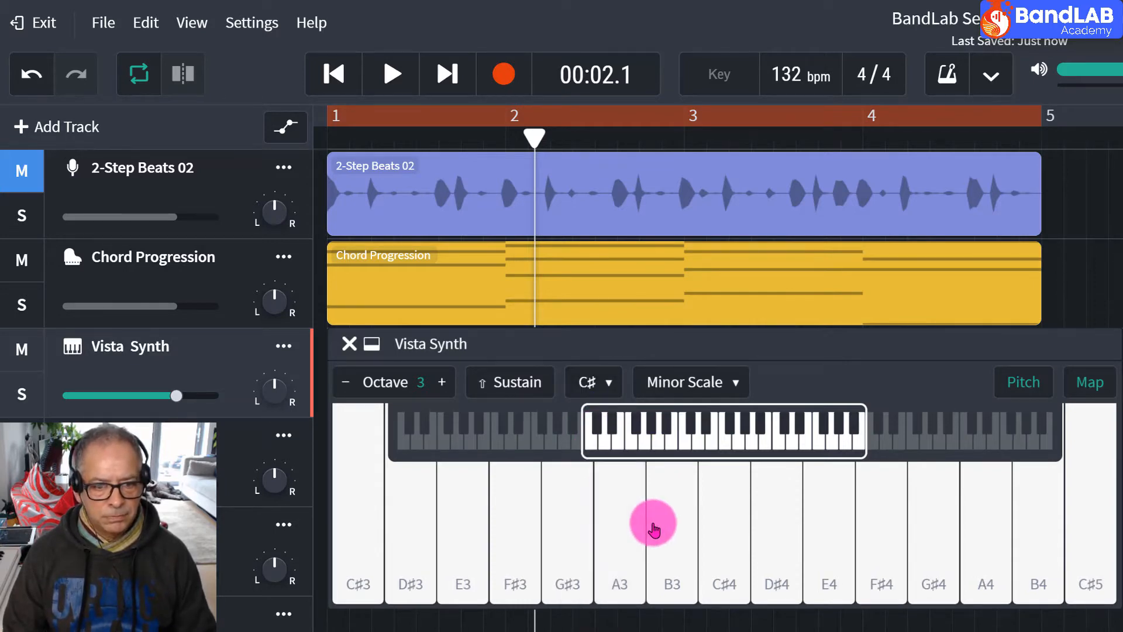
pyautogui.click(654, 524)
# Play the chords, improvise upward from A3 to F♯4 in C♯ Minor Scale over them, and stop playback.
pyautogui.click(396, 77)
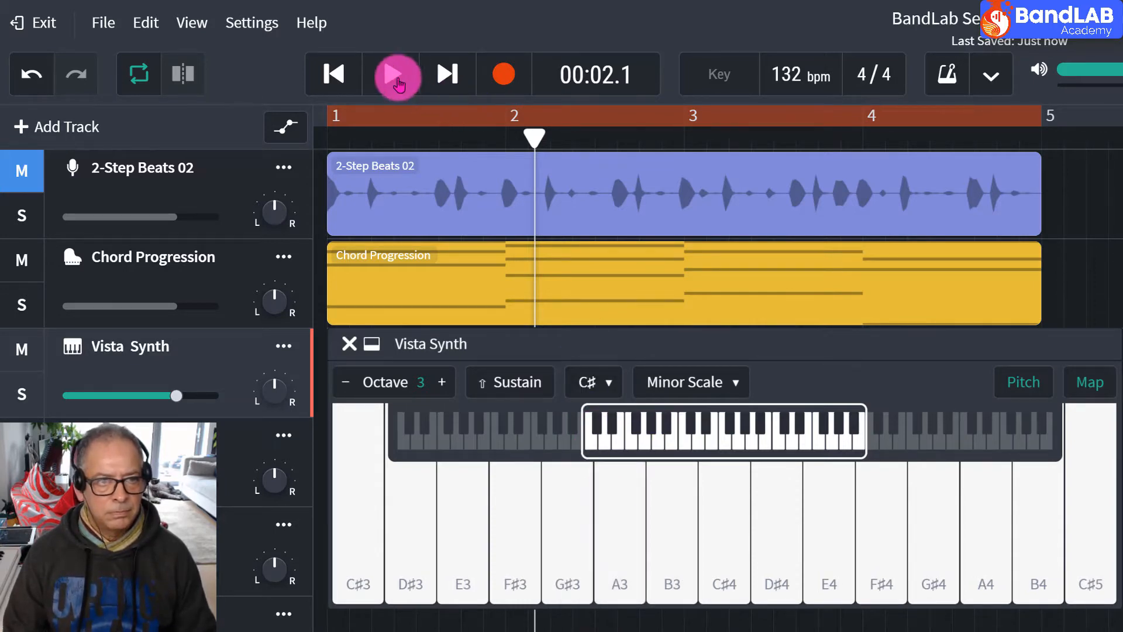
pyautogui.click(619, 483)
pyautogui.click(679, 525)
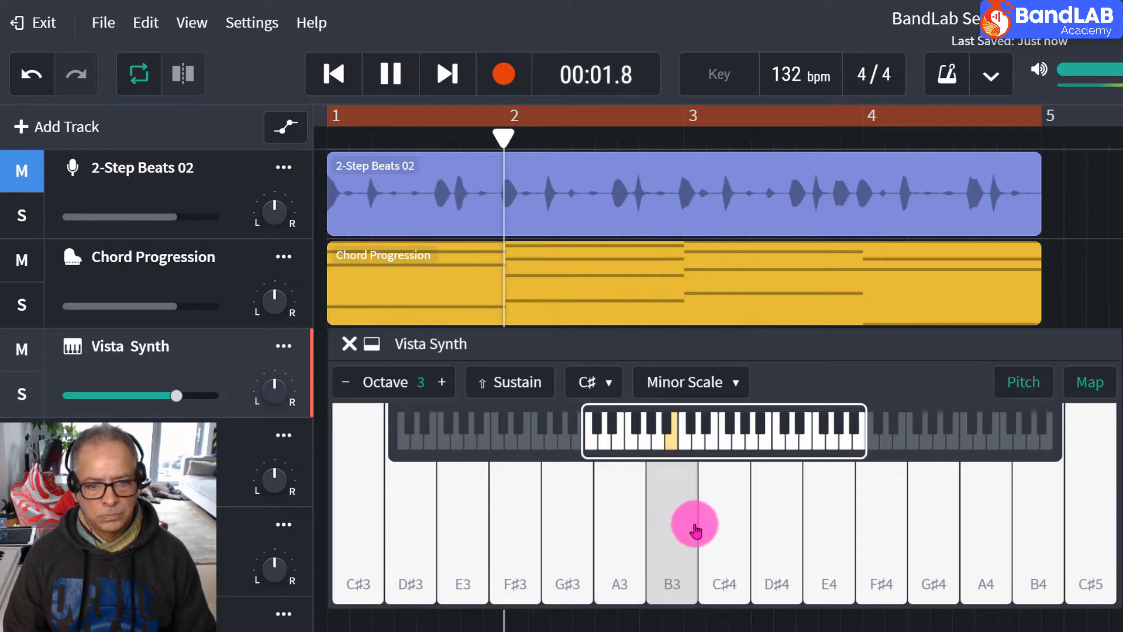
pyautogui.click(725, 535)
pyautogui.click(785, 549)
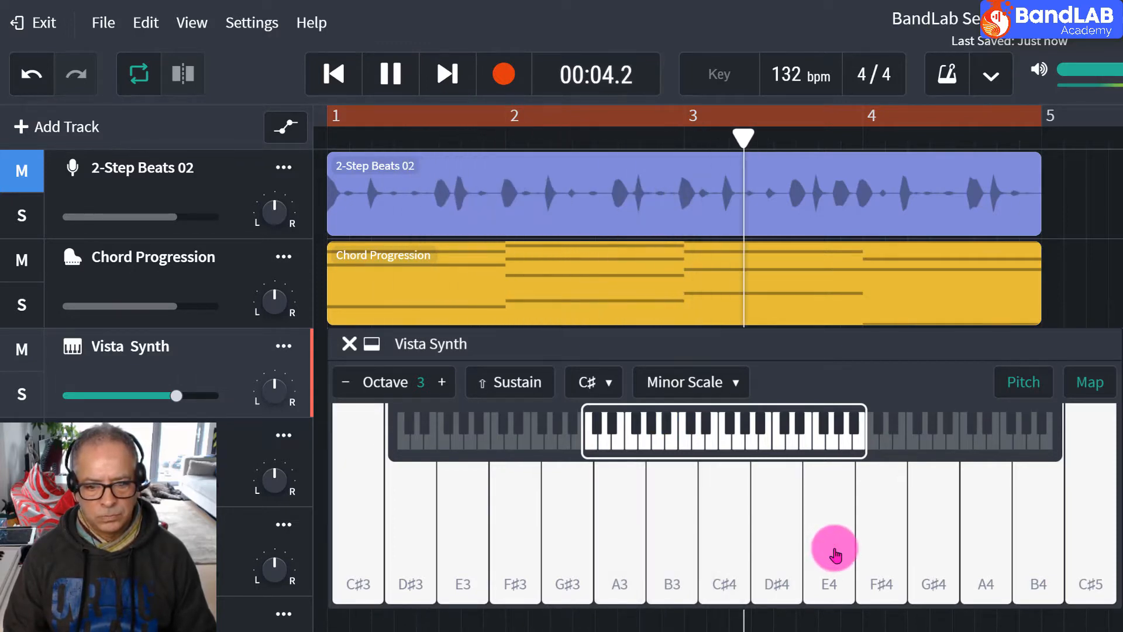
pyautogui.click(834, 546)
pyautogui.click(875, 555)
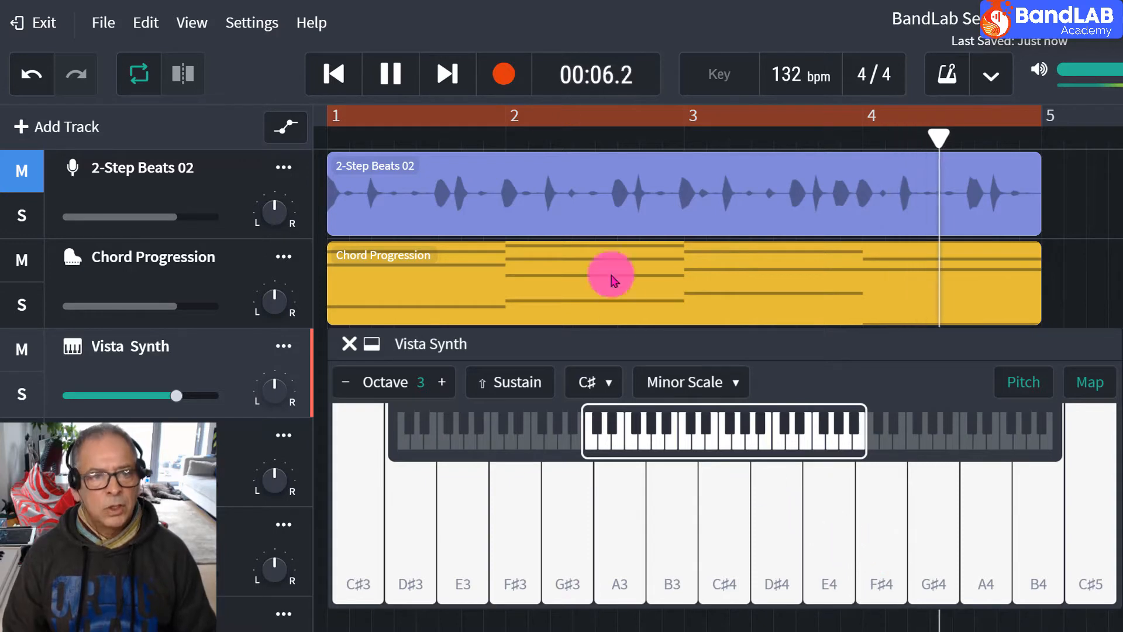
pyautogui.click(383, 72)
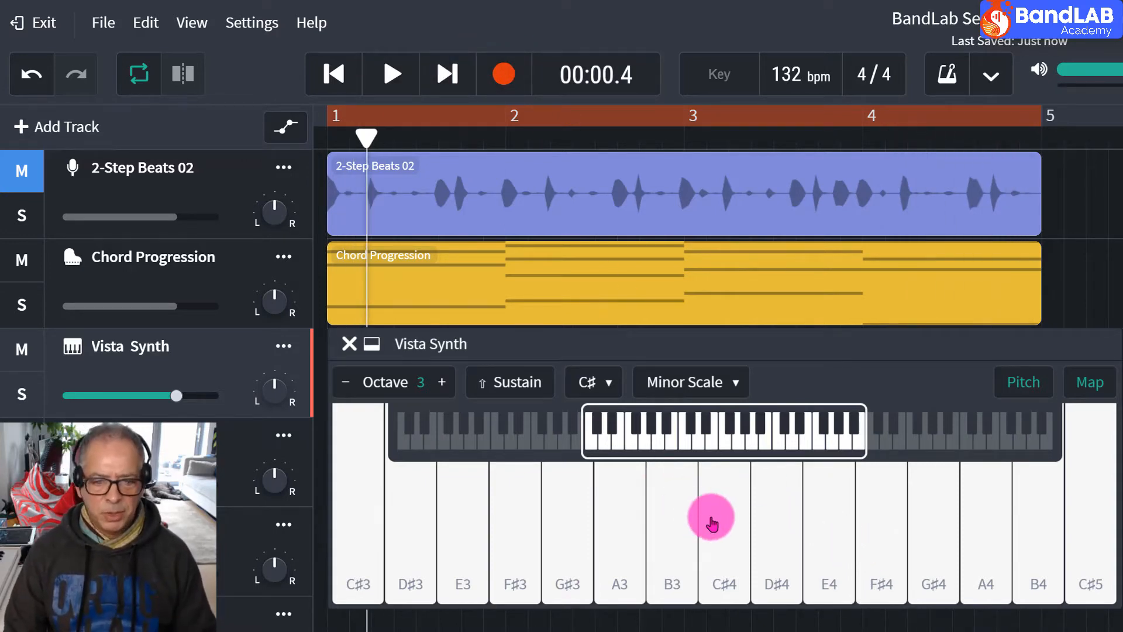
pyautogui.click(767, 535)
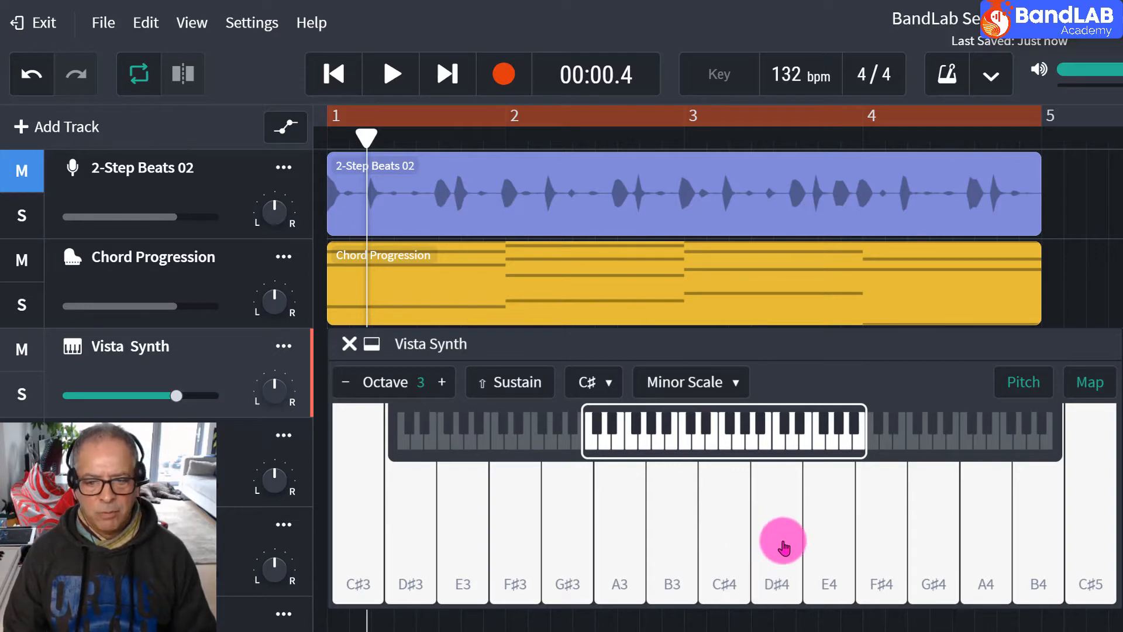
pyautogui.click(879, 552)
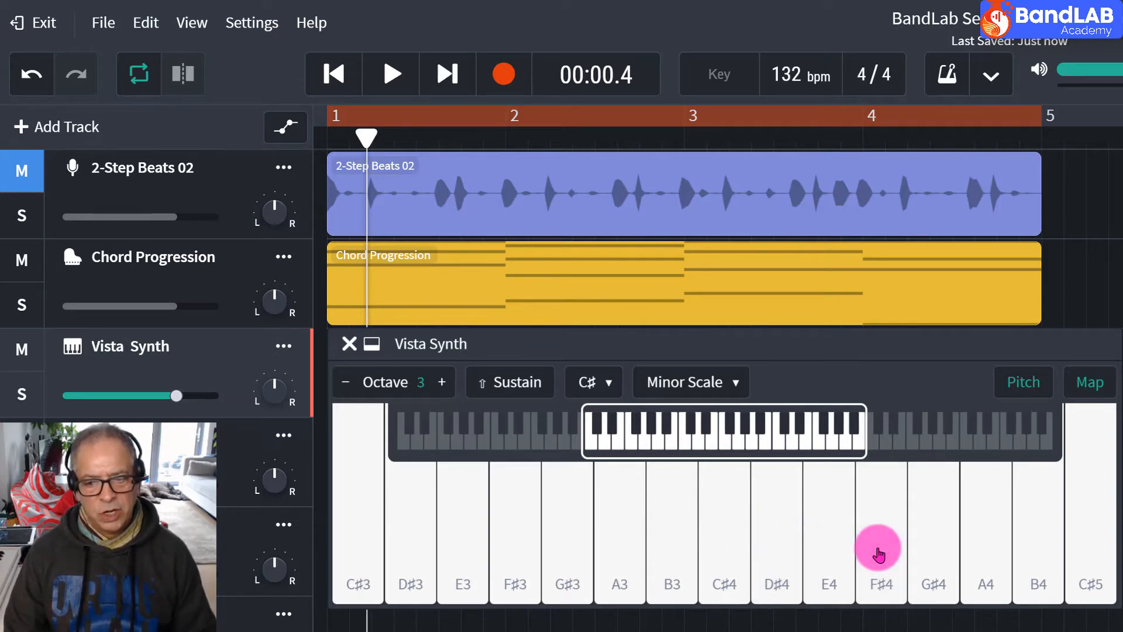
pyautogui.click(704, 427)
# Change the Minor Scale's root note to D♭, improvise upward from B♭♭3 to G♭4 over the looped chords, and stop playback.
pyautogui.click(592, 383)
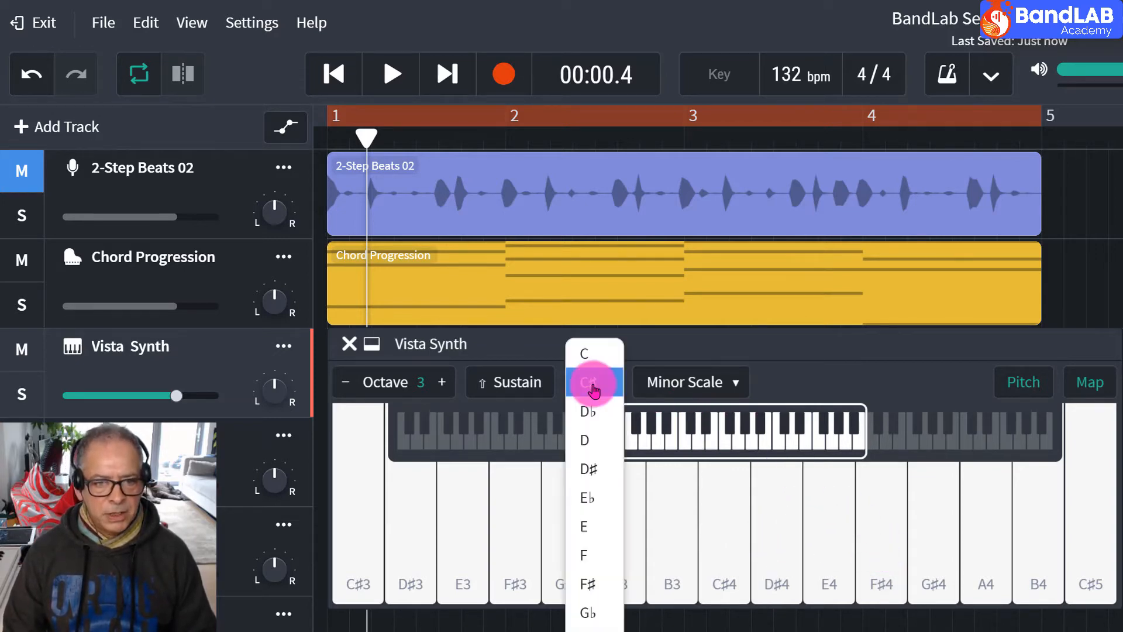
pyautogui.click(595, 413)
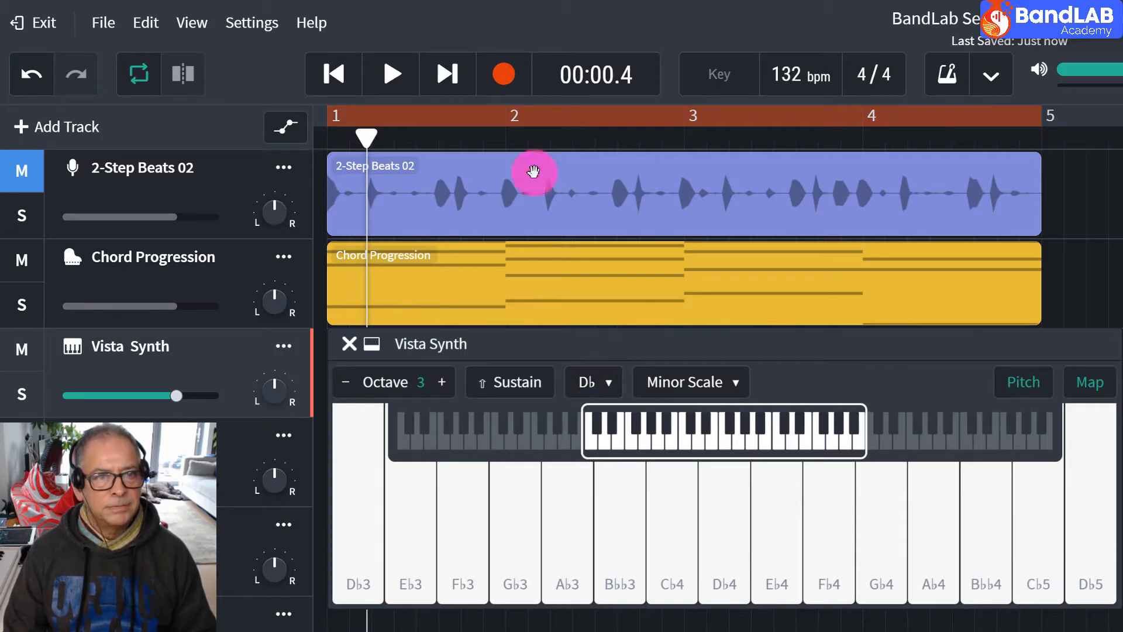
pyautogui.click(392, 74)
pyautogui.click(628, 550)
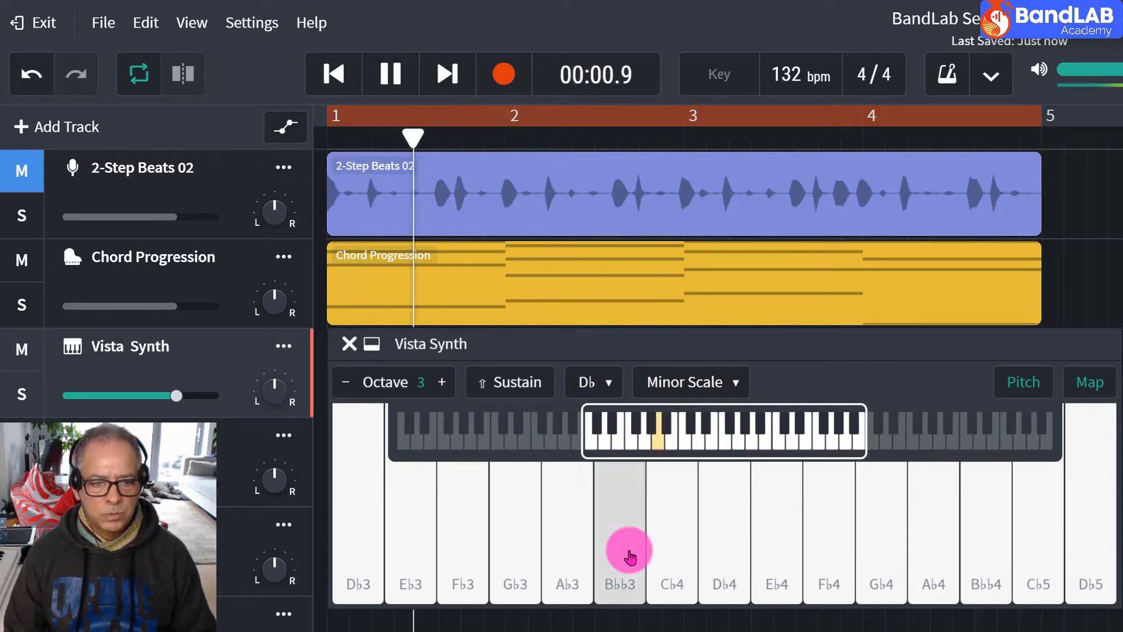
pyautogui.click(670, 549)
pyautogui.click(723, 554)
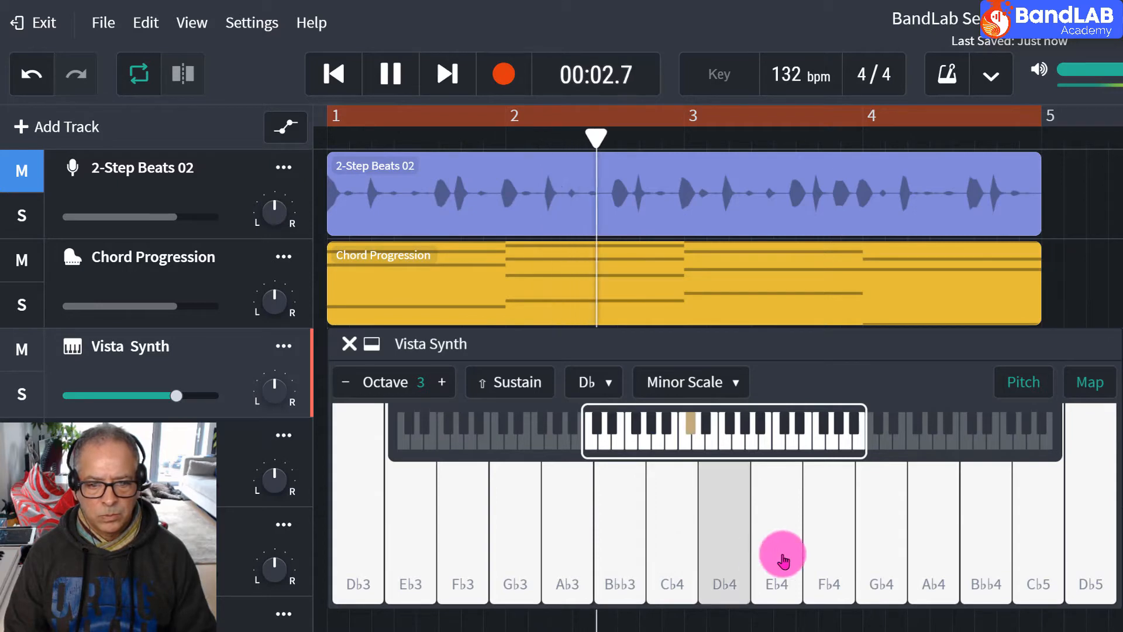
pyautogui.click(783, 552)
pyautogui.click(841, 563)
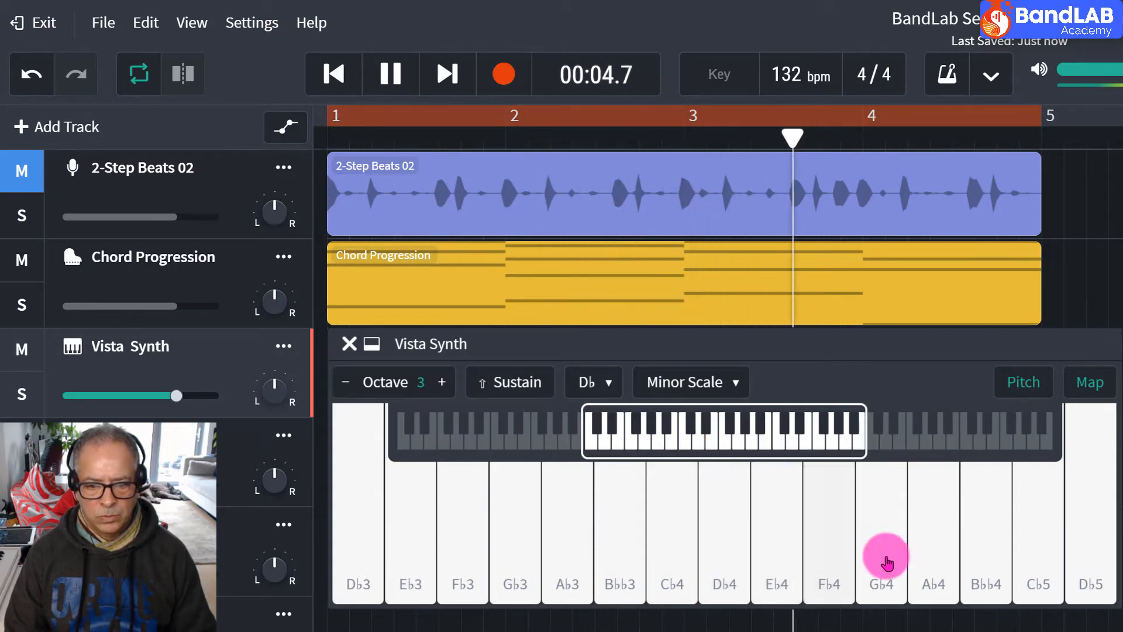
pyautogui.click(870, 544)
pyautogui.click(382, 70)
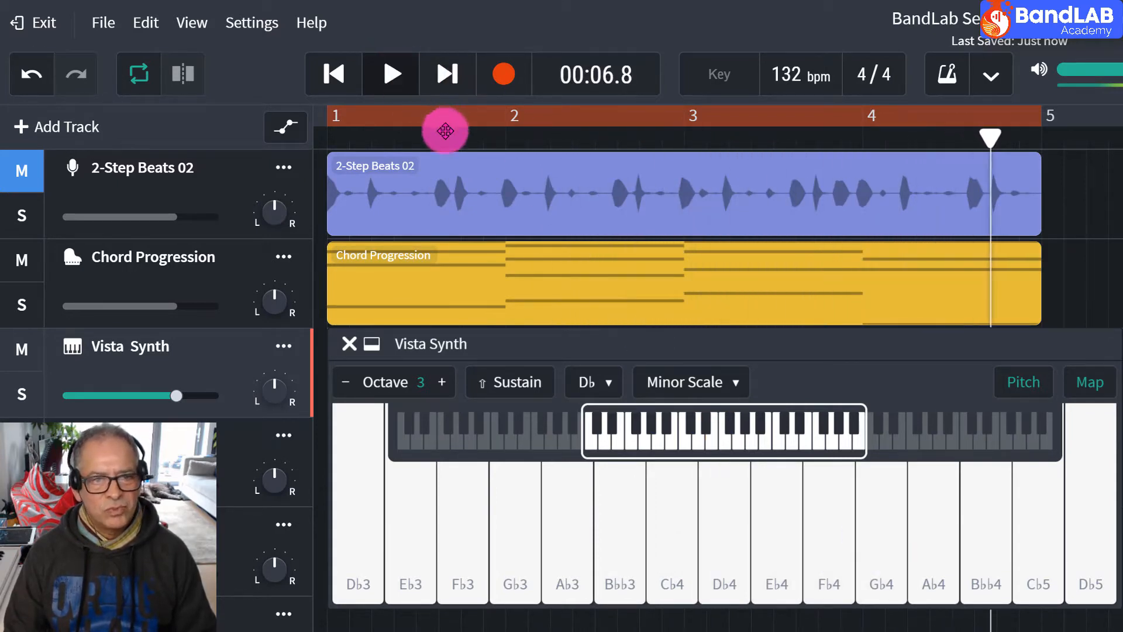
# Set the Minor Scale's root note to D, test the keys from B♭3 to F4 over the chords, and stop playback.
pyautogui.click(592, 383)
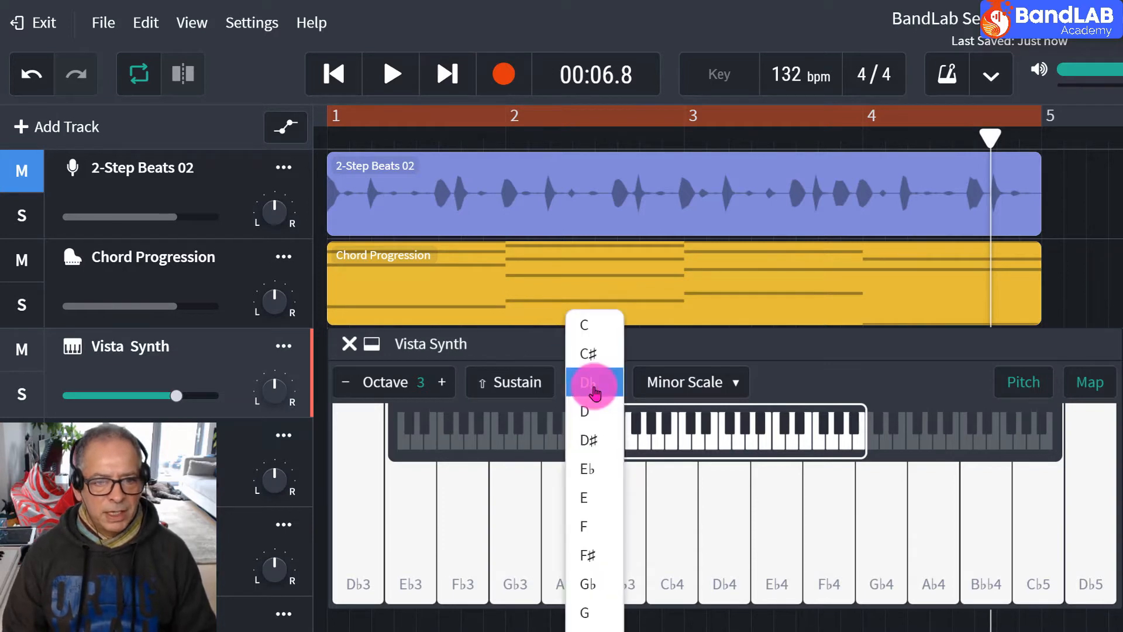
pyautogui.click(604, 420)
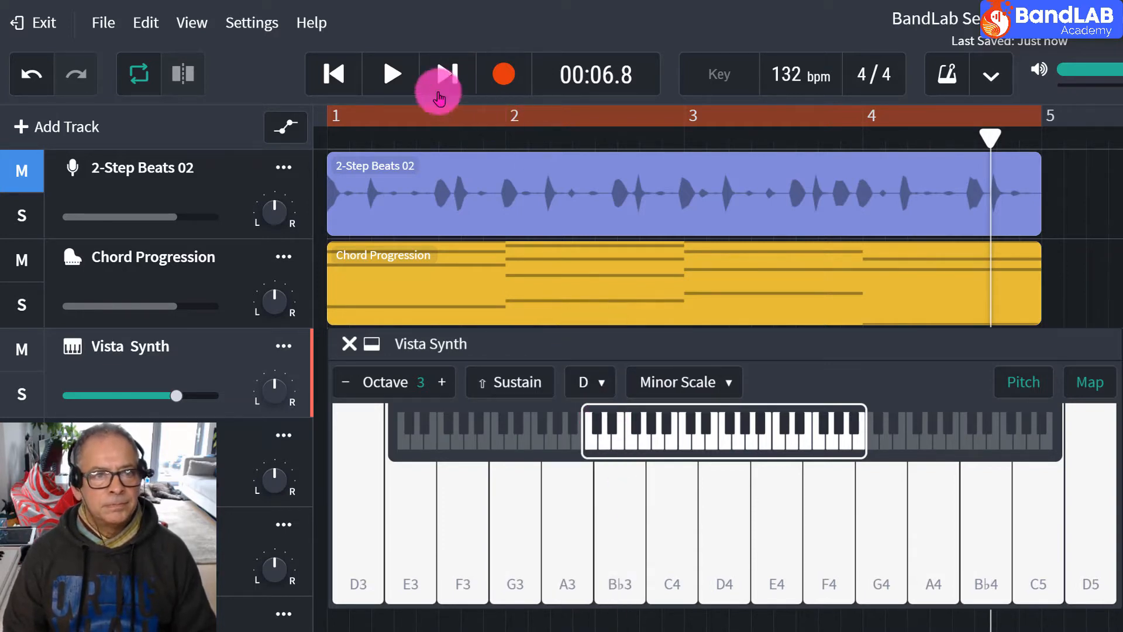
pyautogui.click(396, 87)
pyautogui.click(619, 510)
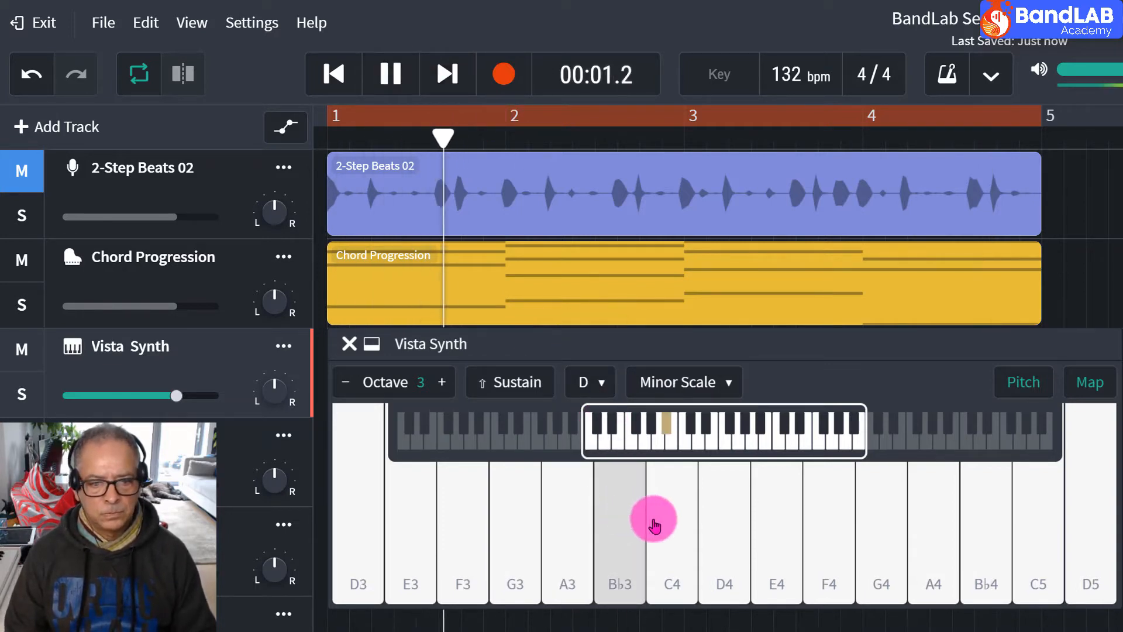
pyautogui.click(654, 525)
pyautogui.click(719, 530)
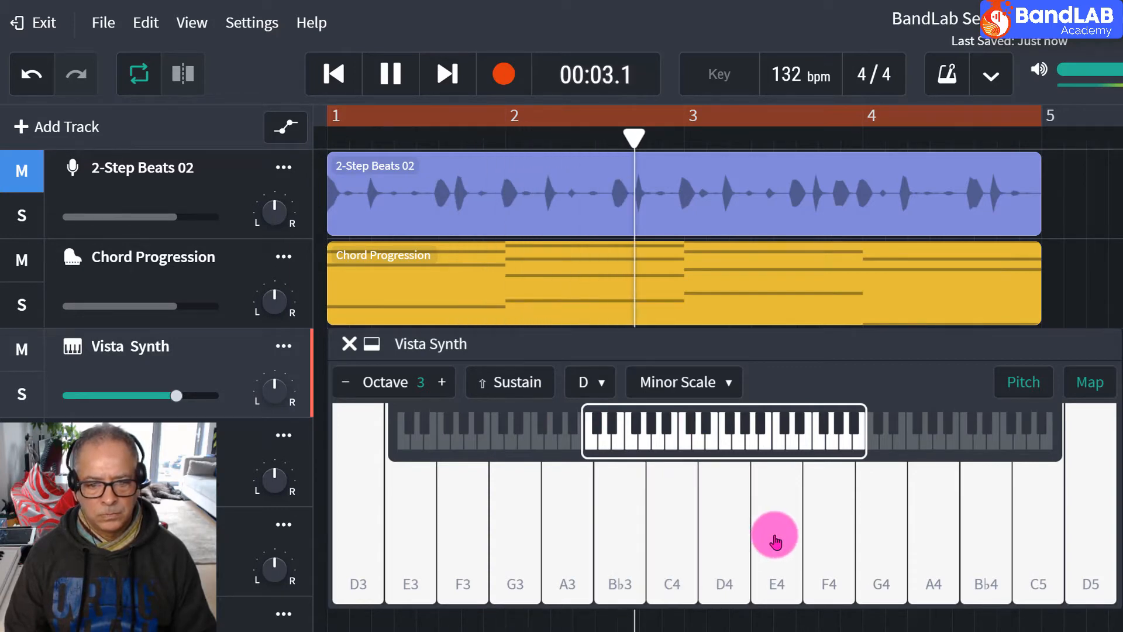
pyautogui.click(778, 541)
pyautogui.click(842, 539)
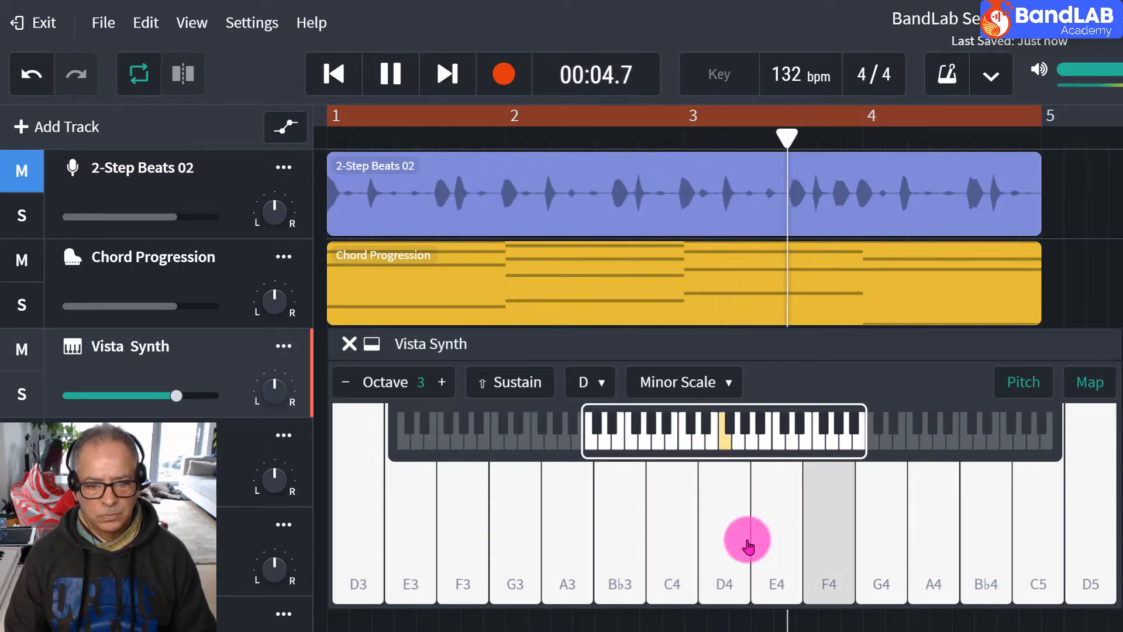
pyautogui.click(631, 550)
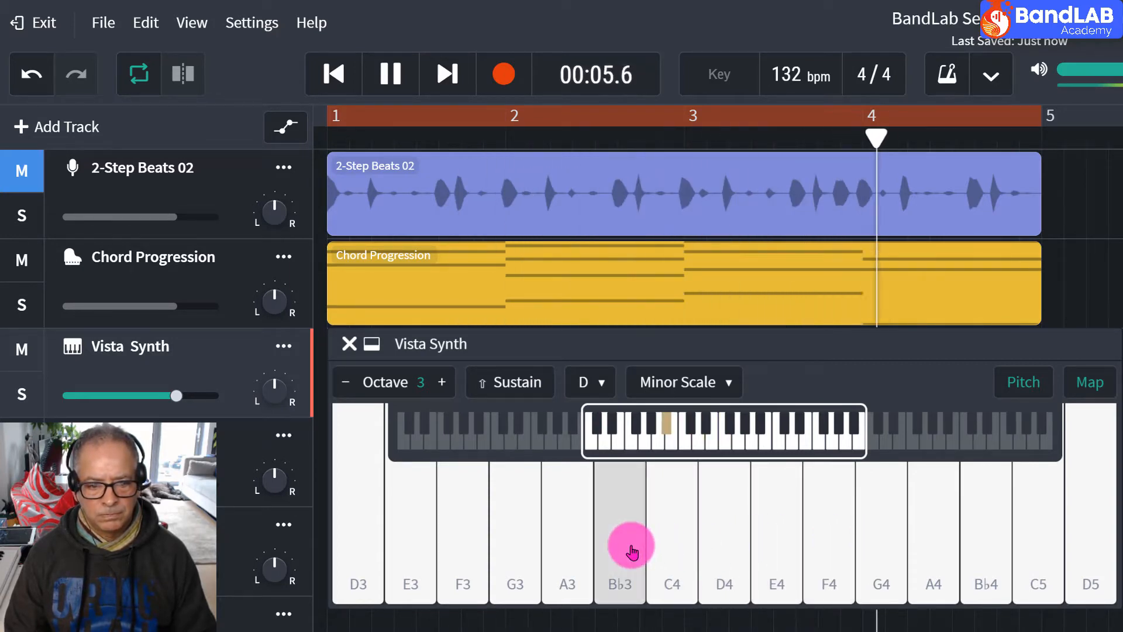
pyautogui.click(407, 86)
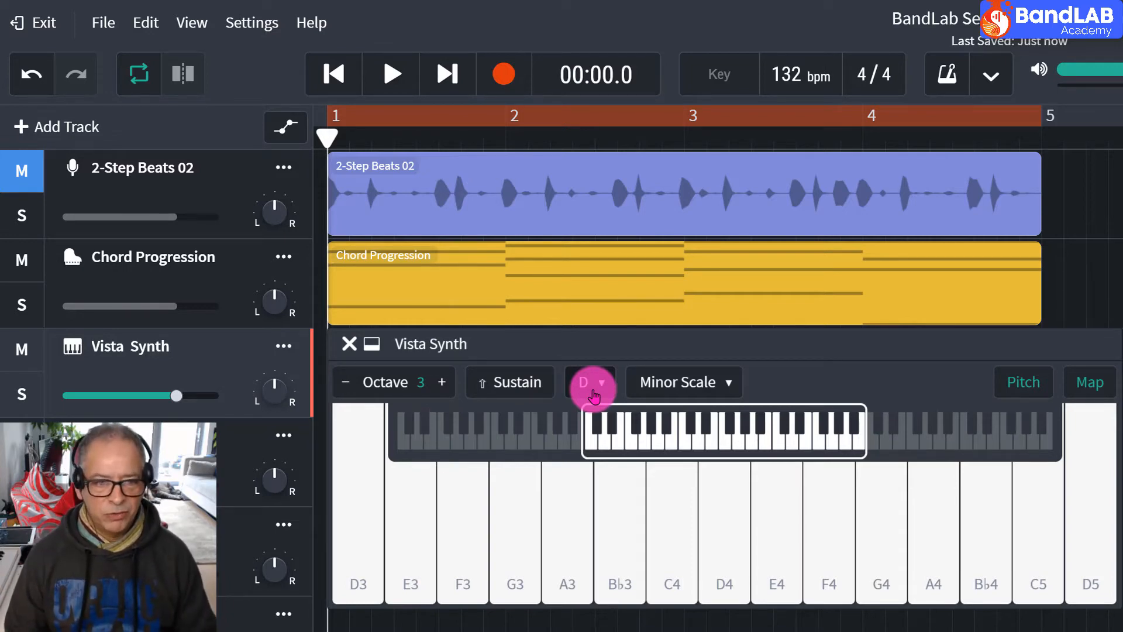
# Set the Minor Scale's root note to D♯, start the chords, and play up the scale from B3 to C♯5.
pyautogui.click(590, 383)
pyautogui.click(588, 412)
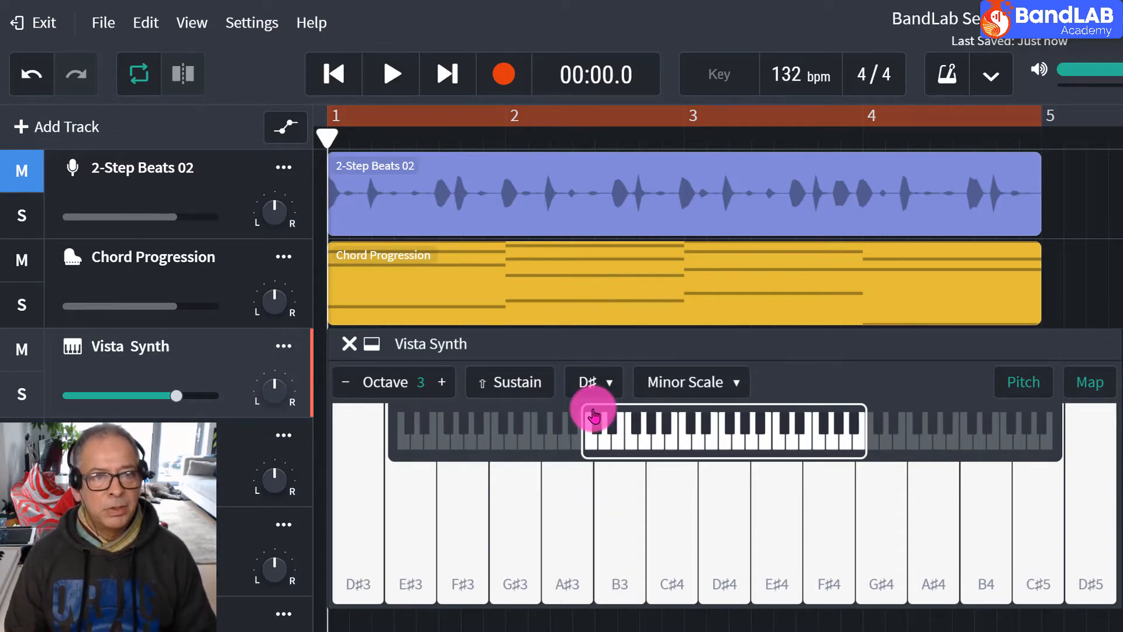
pyautogui.click(403, 74)
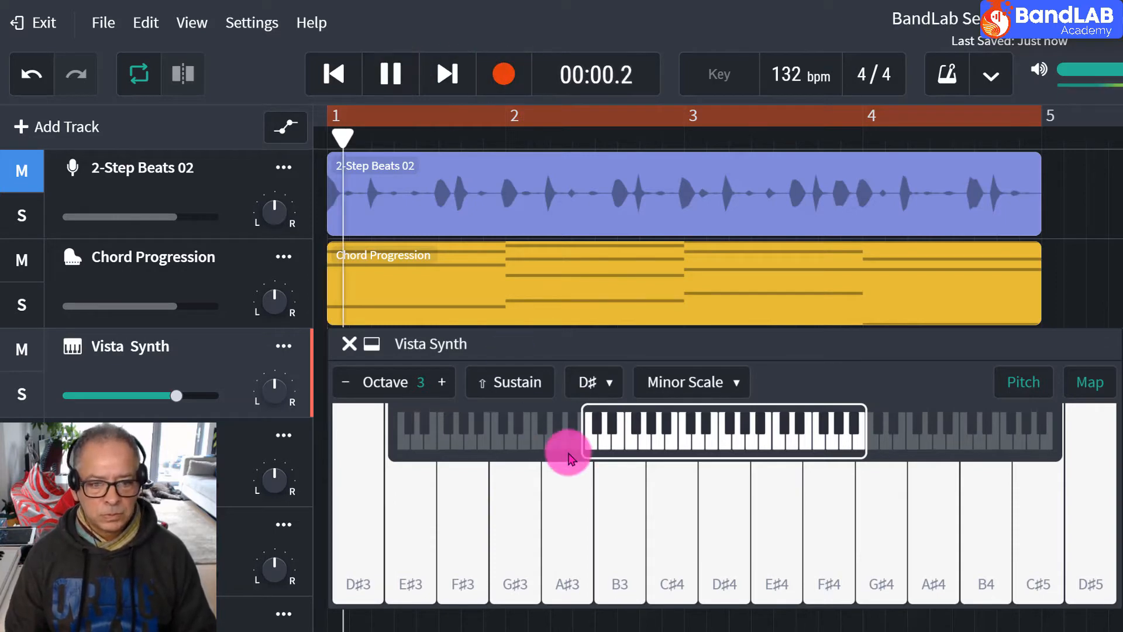
pyautogui.click(611, 484)
pyautogui.click(677, 508)
pyautogui.click(679, 507)
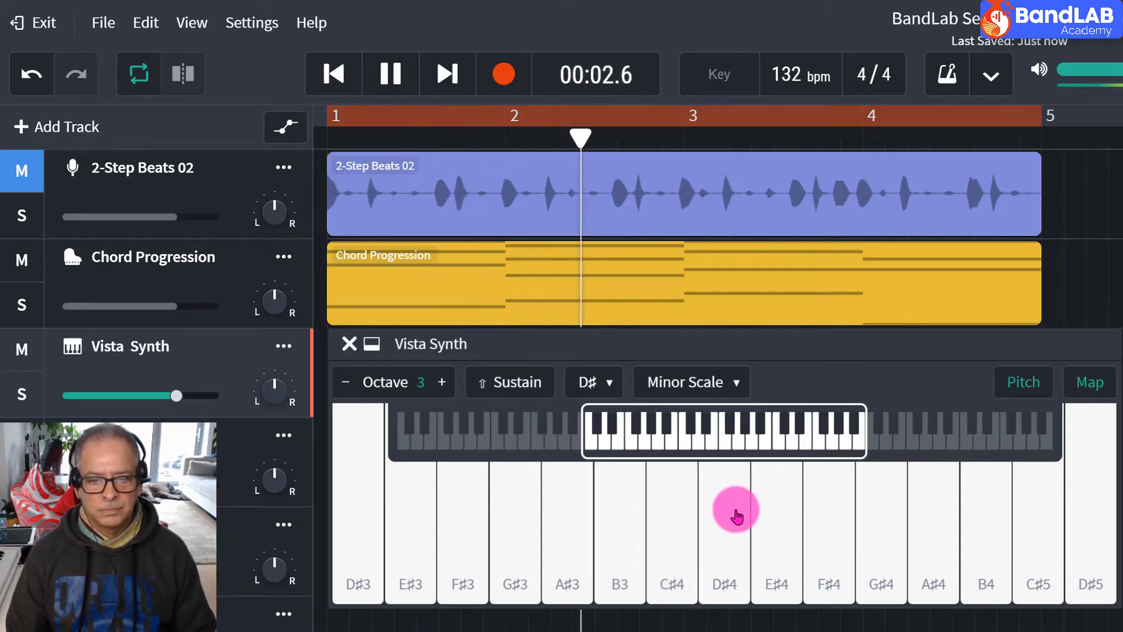
pyautogui.click(731, 513)
pyautogui.click(778, 517)
pyautogui.click(836, 522)
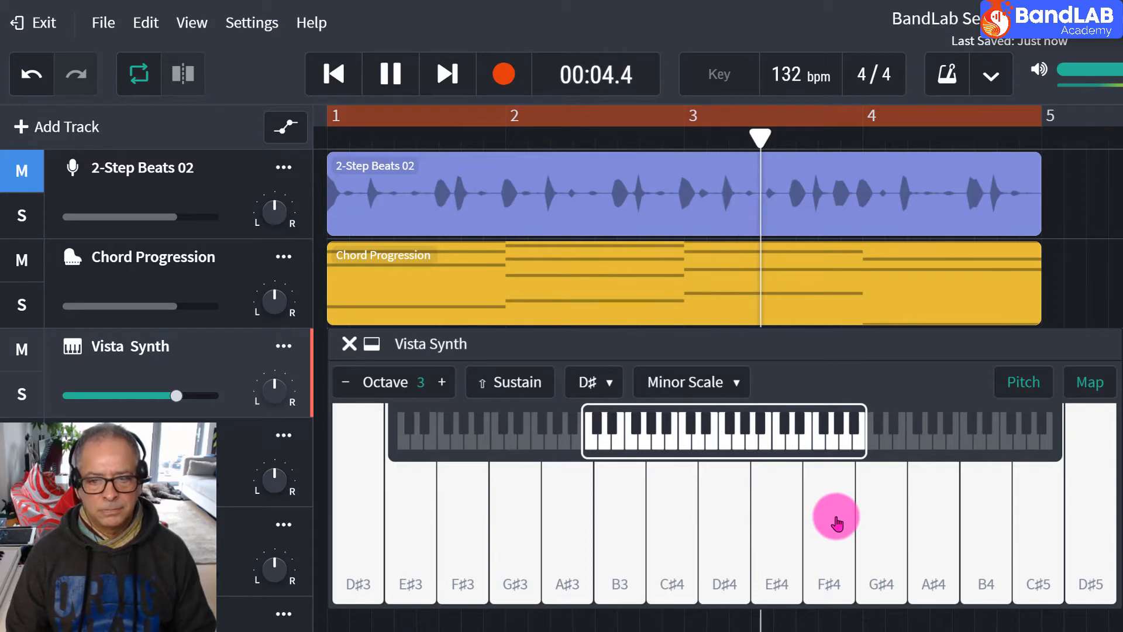
pyautogui.click(883, 519)
pyautogui.click(937, 524)
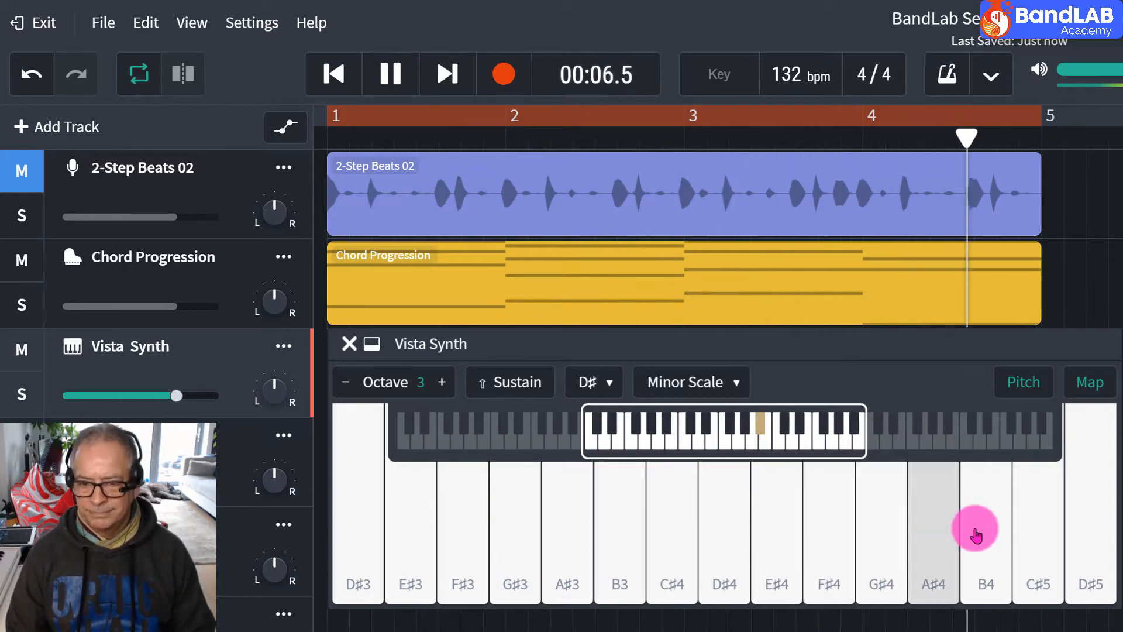
pyautogui.click(986, 535)
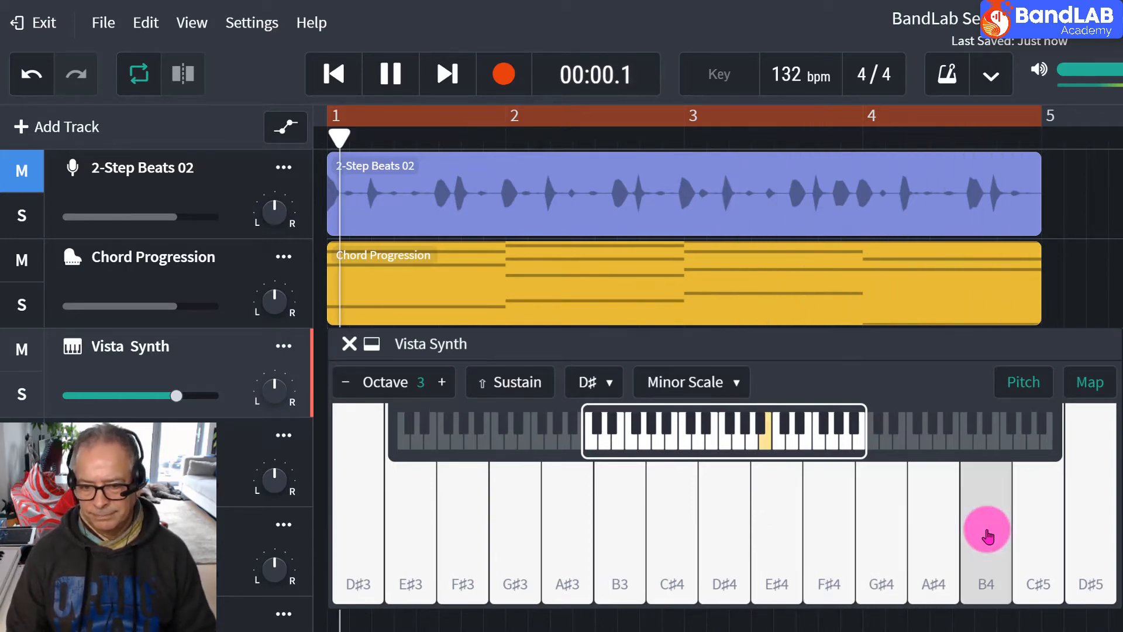
pyautogui.click(1035, 536)
# Improvise down from B4 to A♯3 and back up to G♯4 in D♯ Minor Scale over the chords, and stop playback.
pyautogui.click(1001, 539)
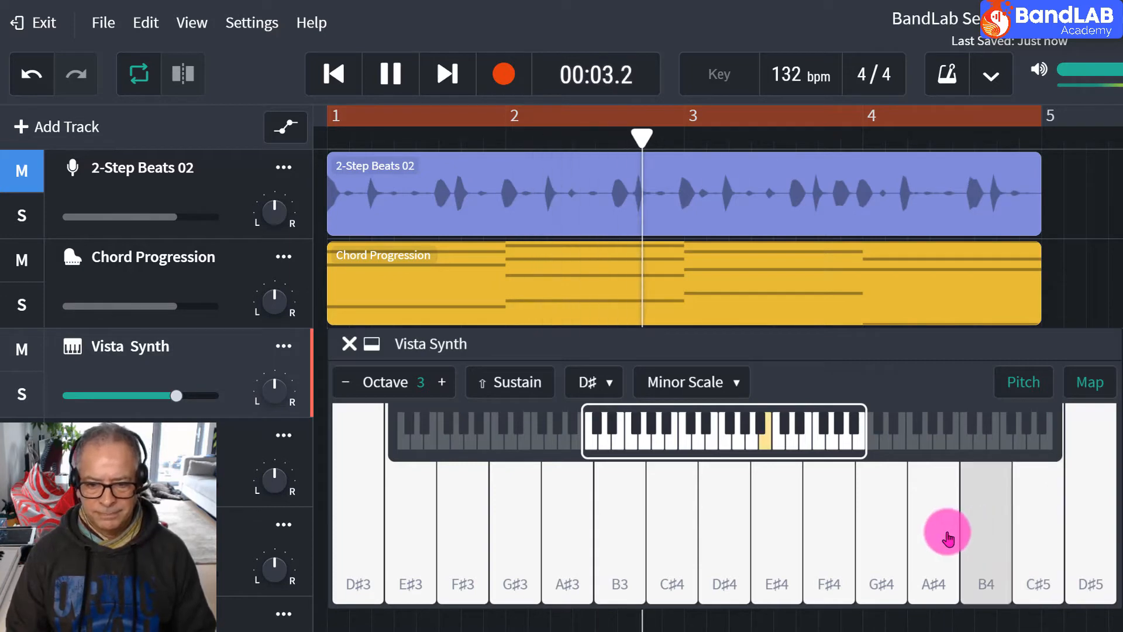
pyautogui.click(944, 534)
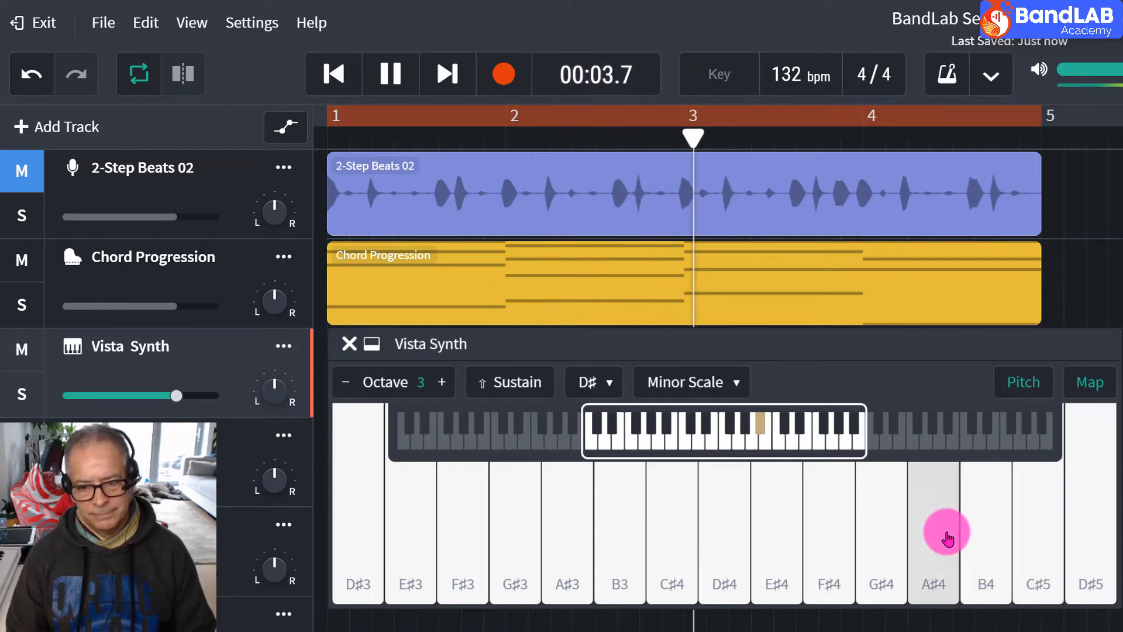
pyautogui.click(724, 544)
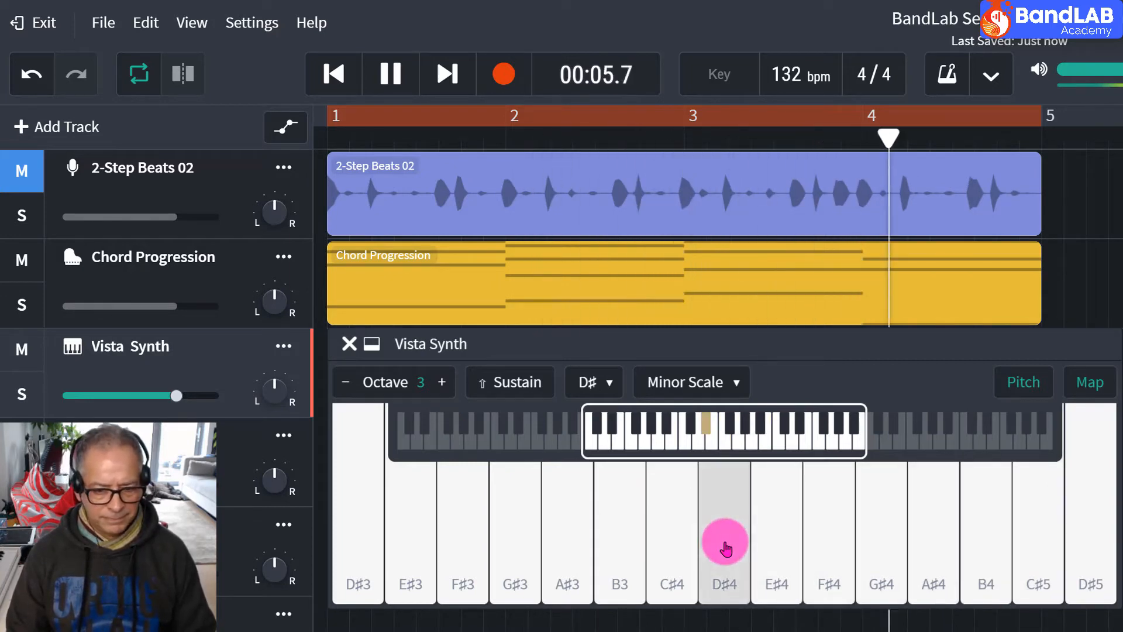
pyautogui.click(553, 536)
pyautogui.click(598, 544)
pyautogui.click(665, 544)
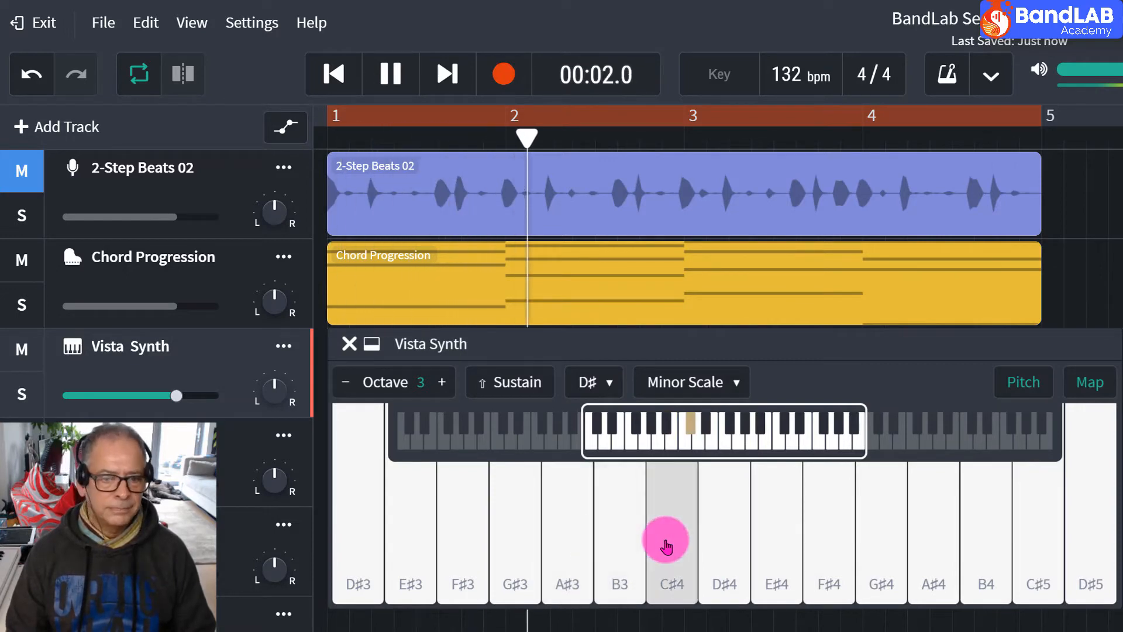
pyautogui.click(723, 537)
pyautogui.click(774, 536)
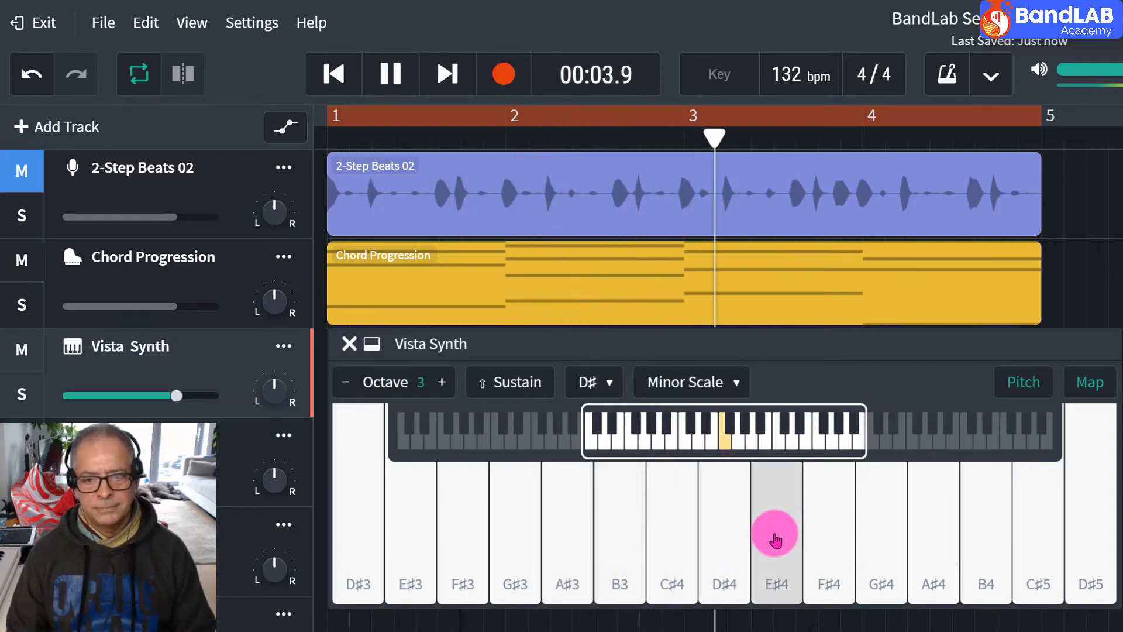
pyautogui.click(835, 543)
pyautogui.click(864, 539)
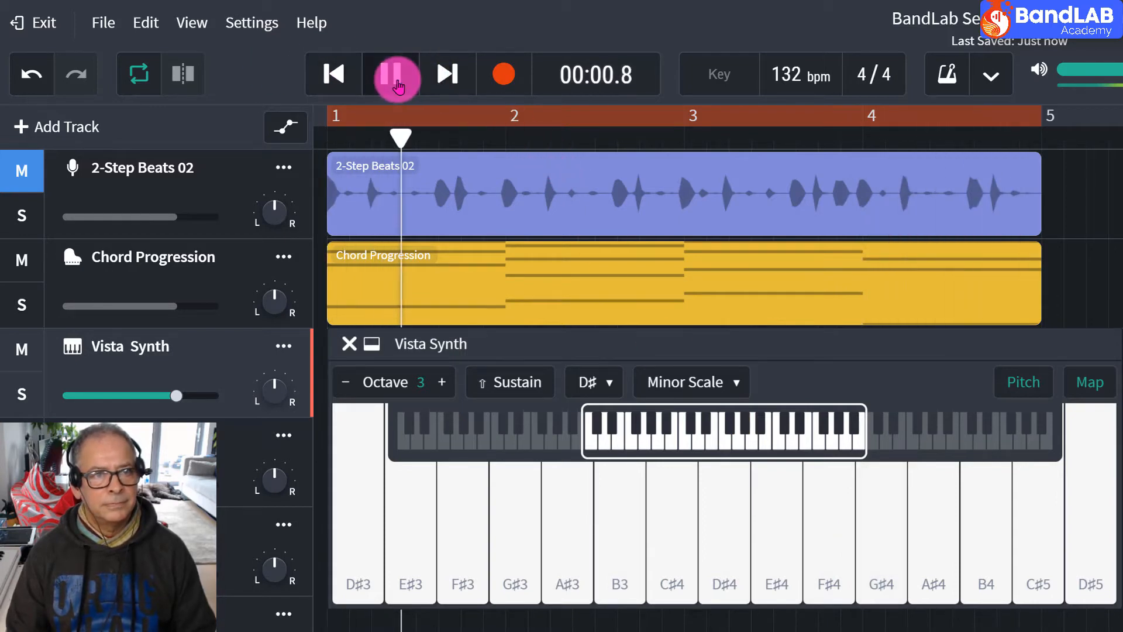
pyautogui.click(601, 379)
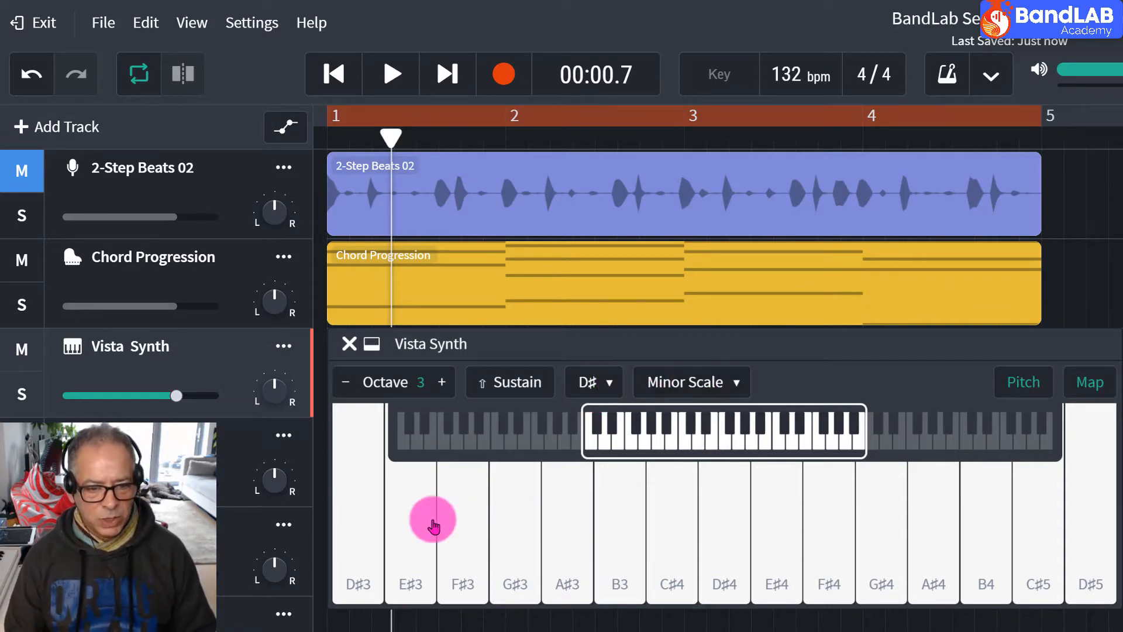
pyautogui.click(979, 526)
pyautogui.click(550, 531)
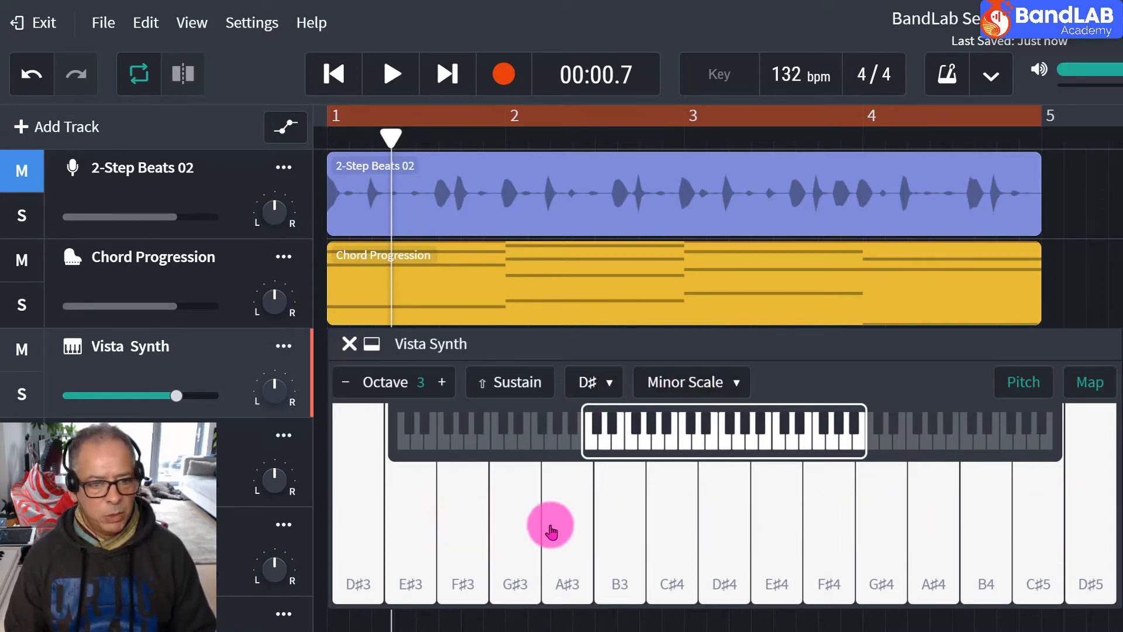
pyautogui.click(608, 513)
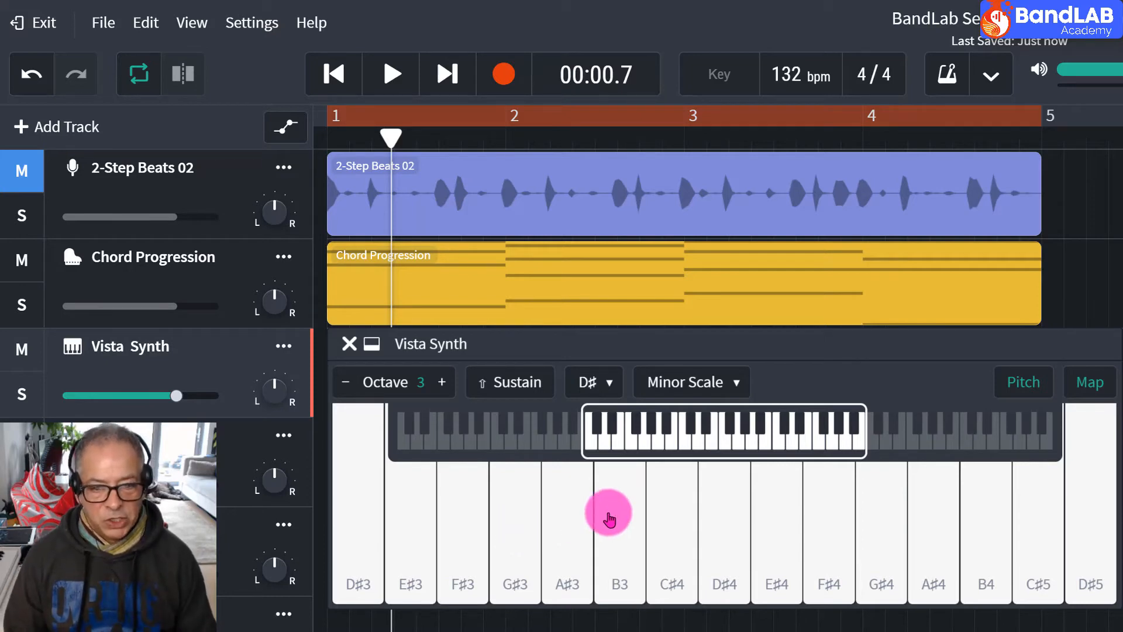
pyautogui.click(767, 521)
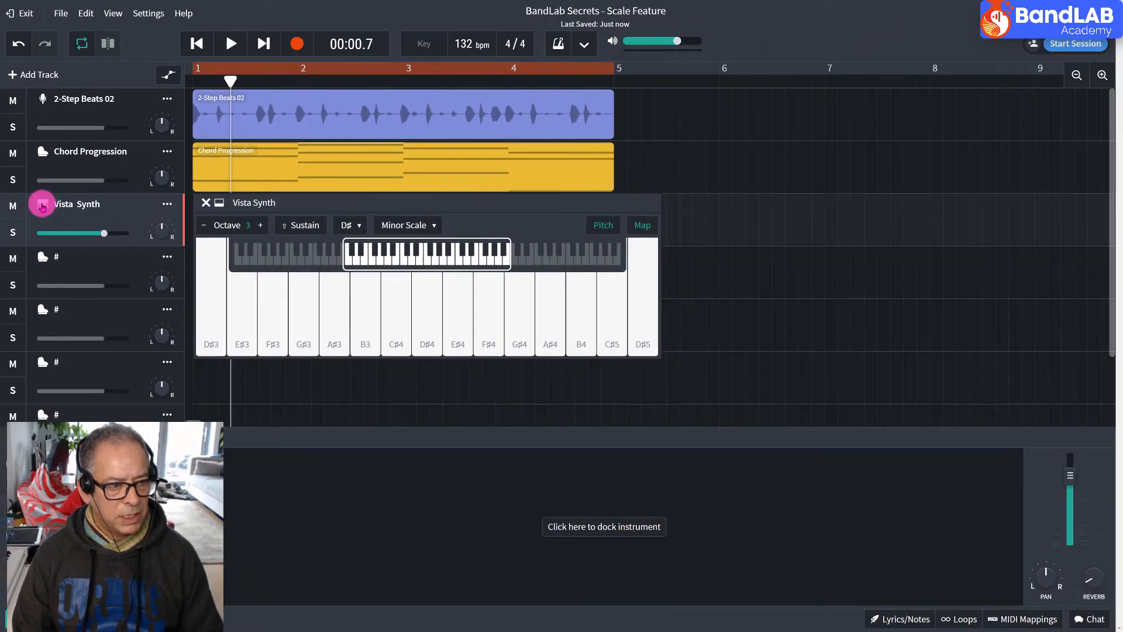
# Switch the Vista Synth track's instrument category to Synth Leads, using 80s Square Lead, and return the playhead to the start.
pyautogui.click(42, 206)
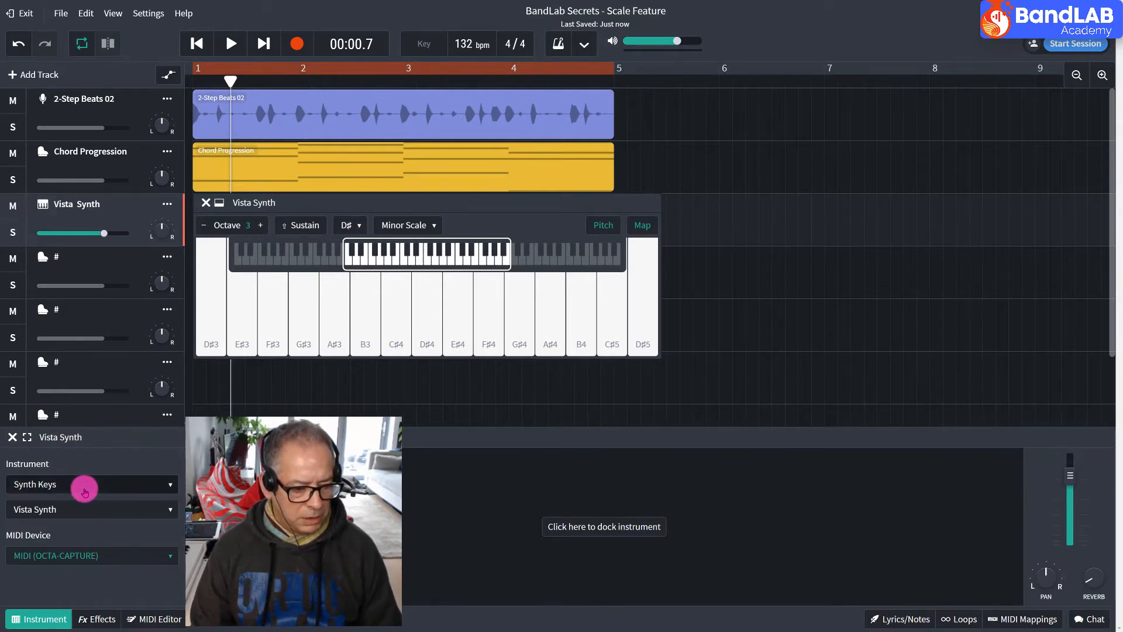
pyautogui.click(84, 490)
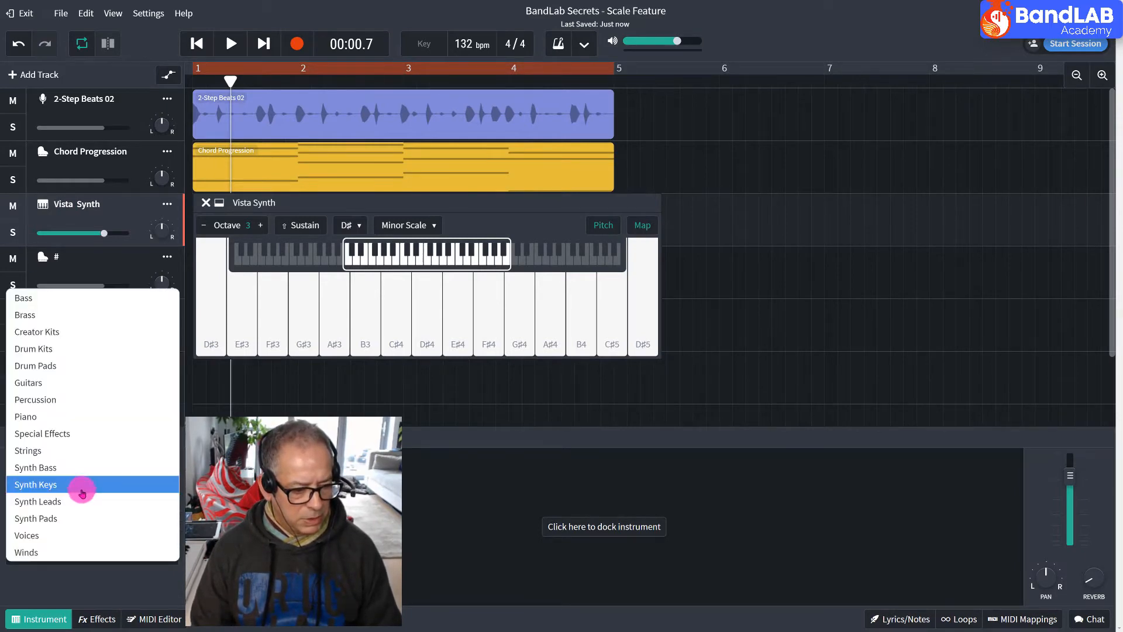
pyautogui.click(79, 501)
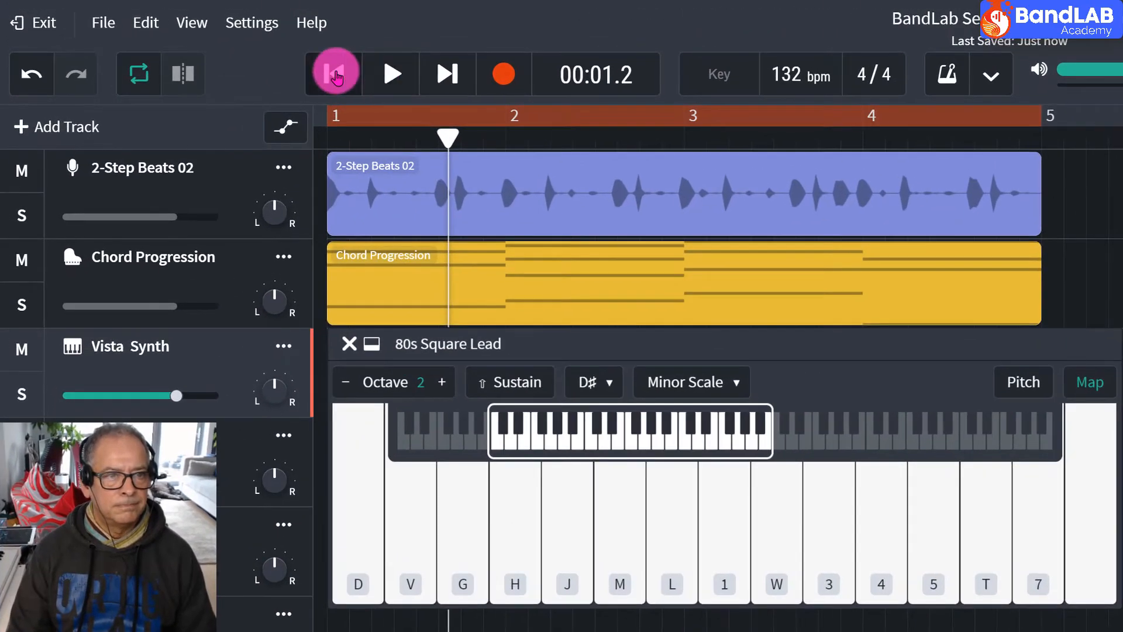
pyautogui.click(197, 44)
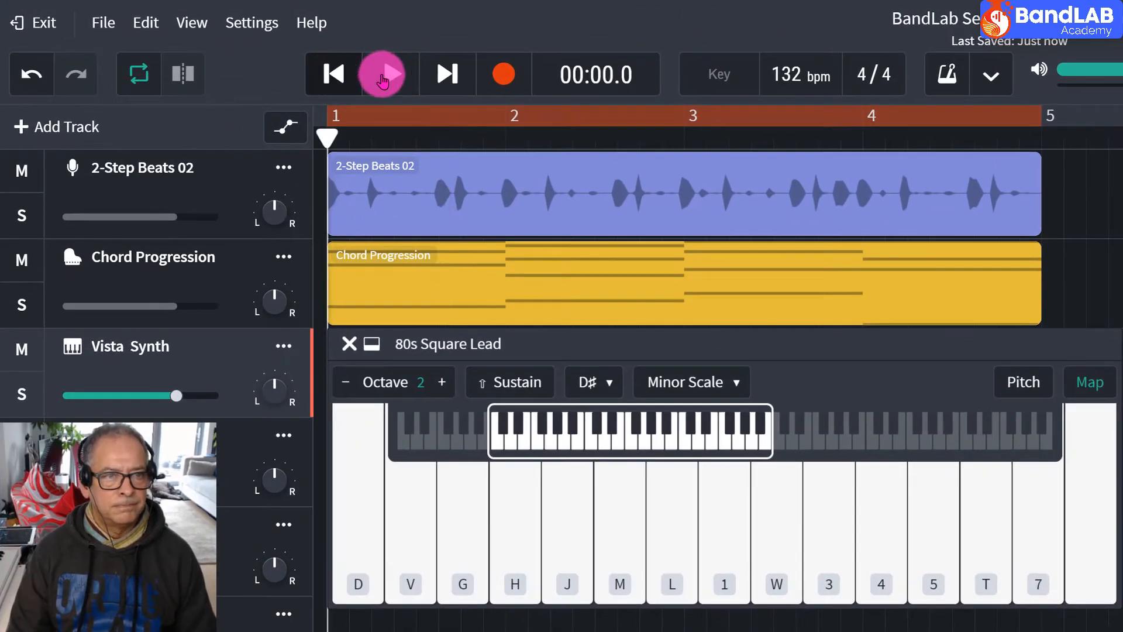
# Start playback and play the 80s Square Lead from B2 up to D♯4 and back down to A♯3 over the chords.
pyautogui.click(381, 76)
pyautogui.click(619, 528)
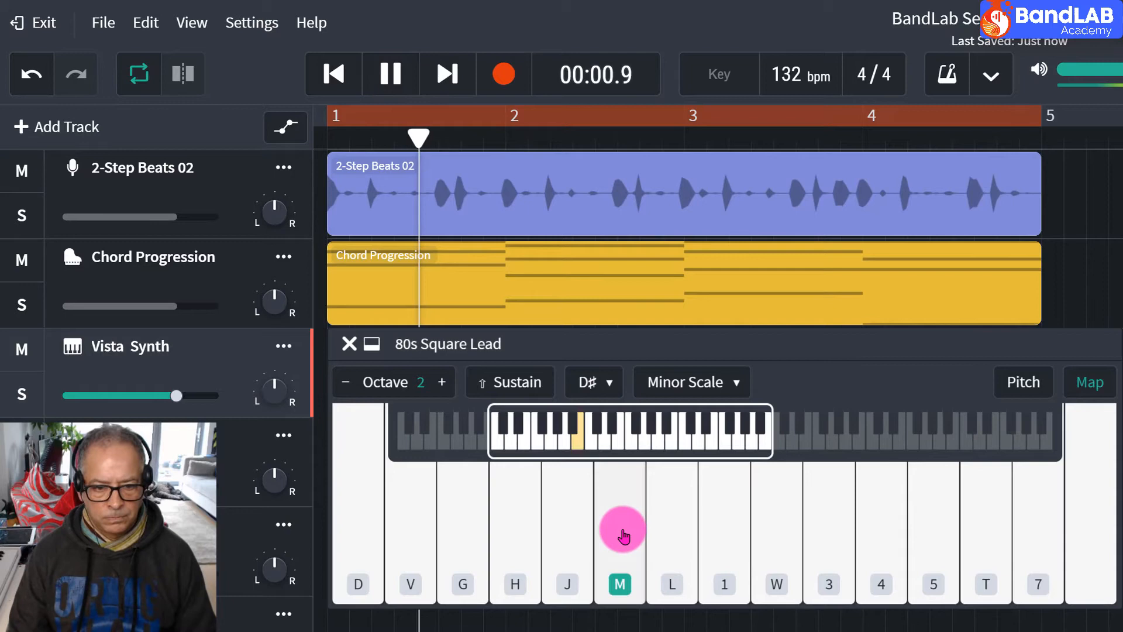
pyautogui.click(661, 536)
pyautogui.click(924, 530)
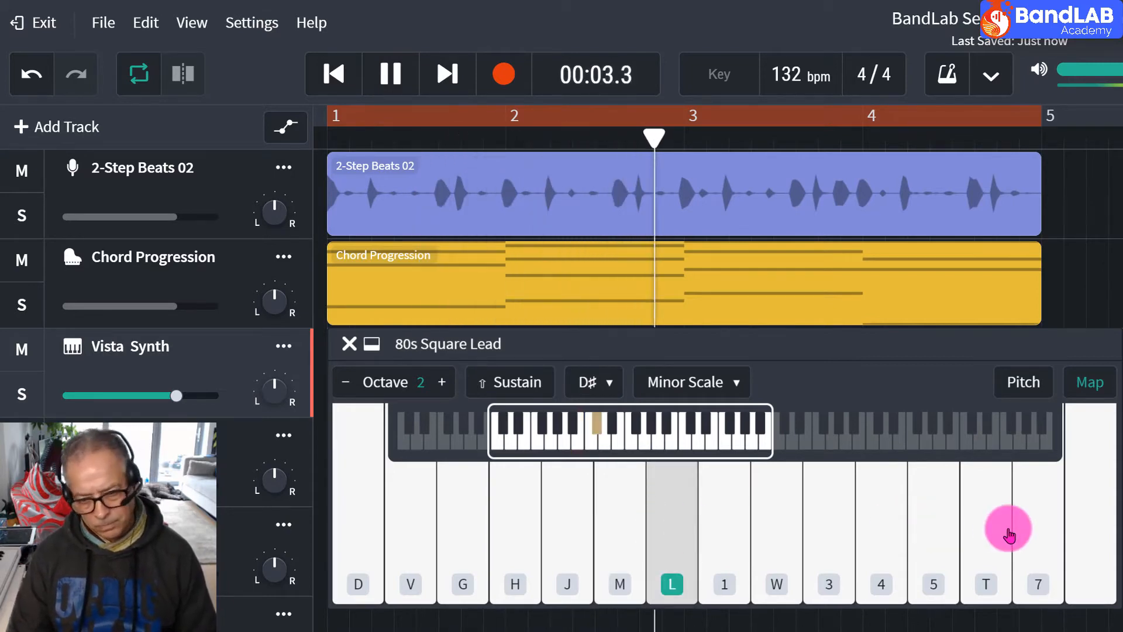
pyautogui.click(1008, 531)
pyautogui.click(925, 541)
pyautogui.click(1040, 528)
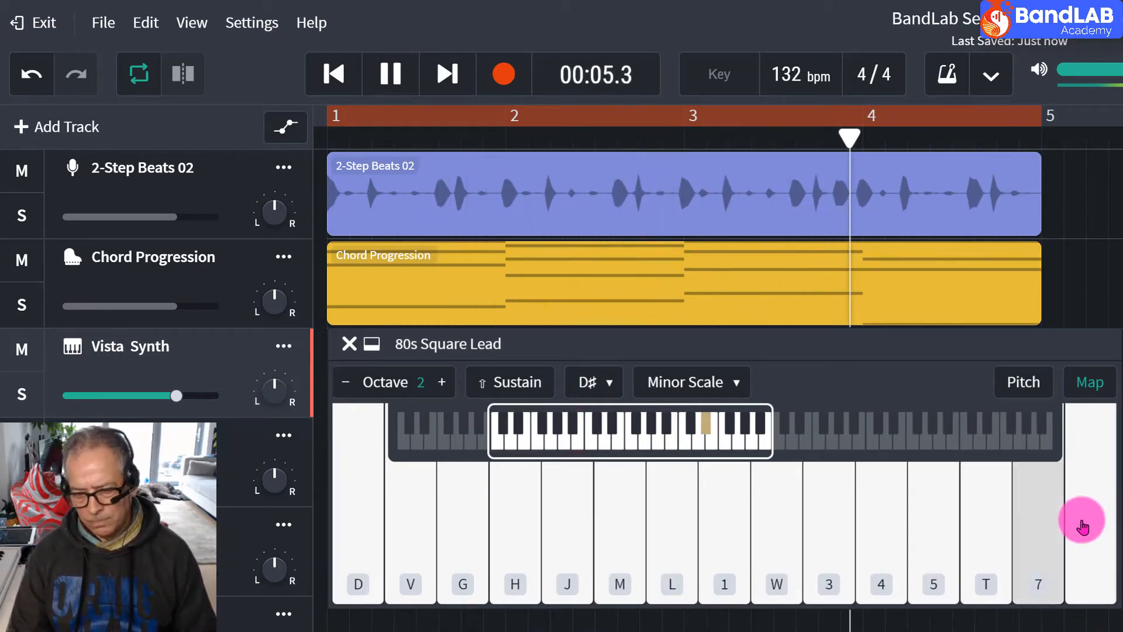
pyautogui.click(1083, 527)
pyautogui.click(1046, 529)
pyautogui.click(1001, 531)
pyautogui.click(933, 538)
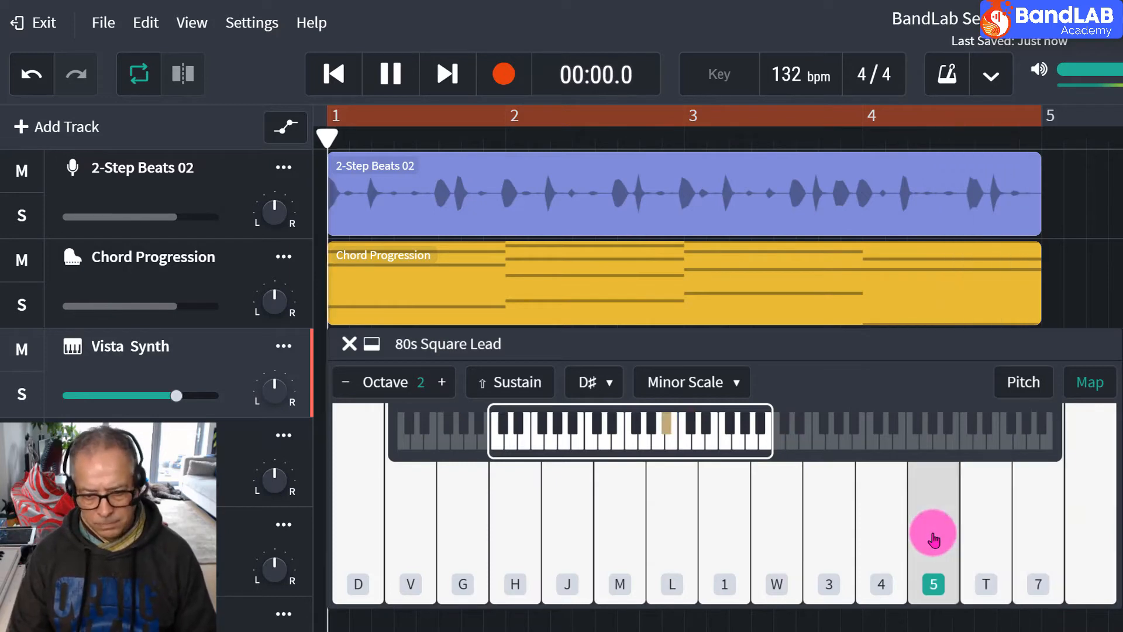
# Continue the lead line over the looping chords, moving down from G♯3 around F3 to the lowest key, D♯2.
pyautogui.click(872, 526)
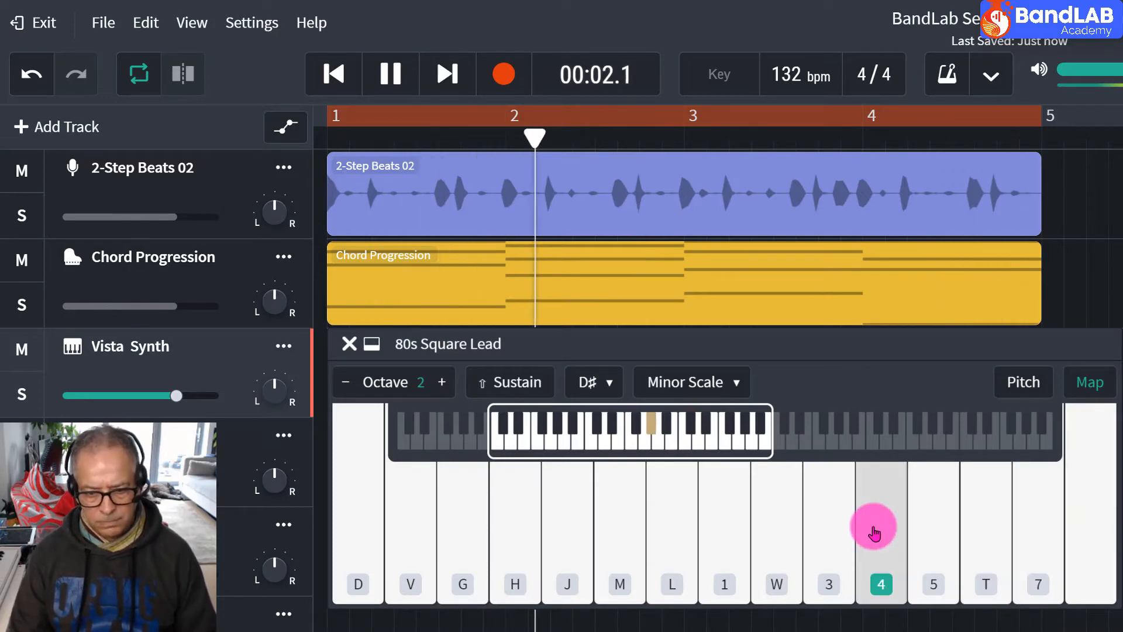
pyautogui.click(934, 530)
pyautogui.click(823, 526)
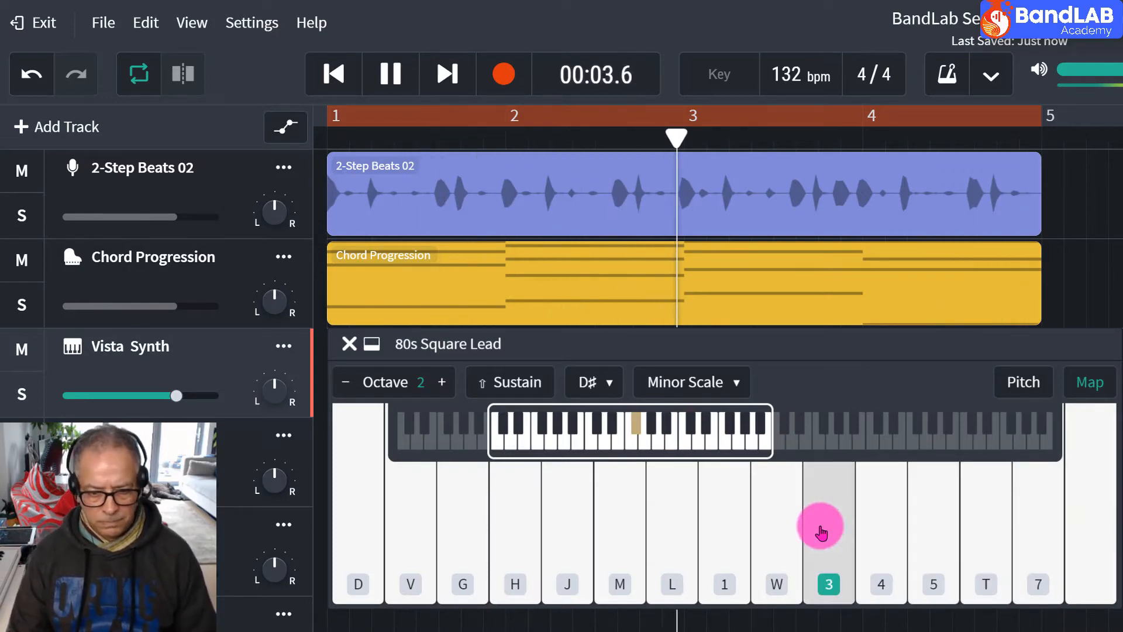
pyautogui.click(748, 535)
pyautogui.click(780, 537)
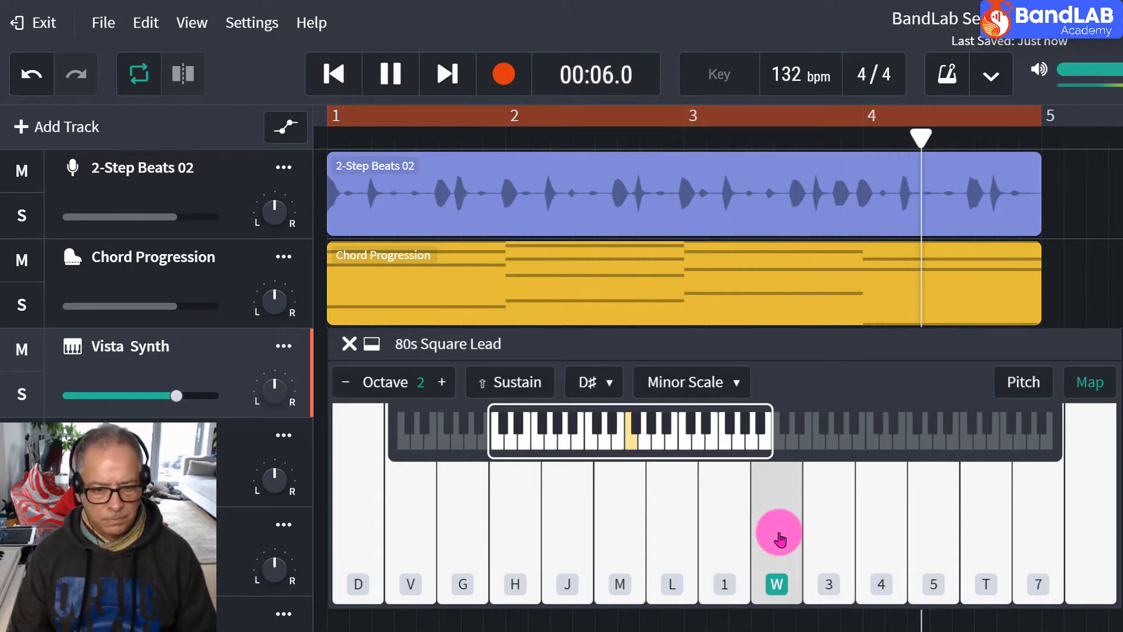
pyautogui.click(803, 523)
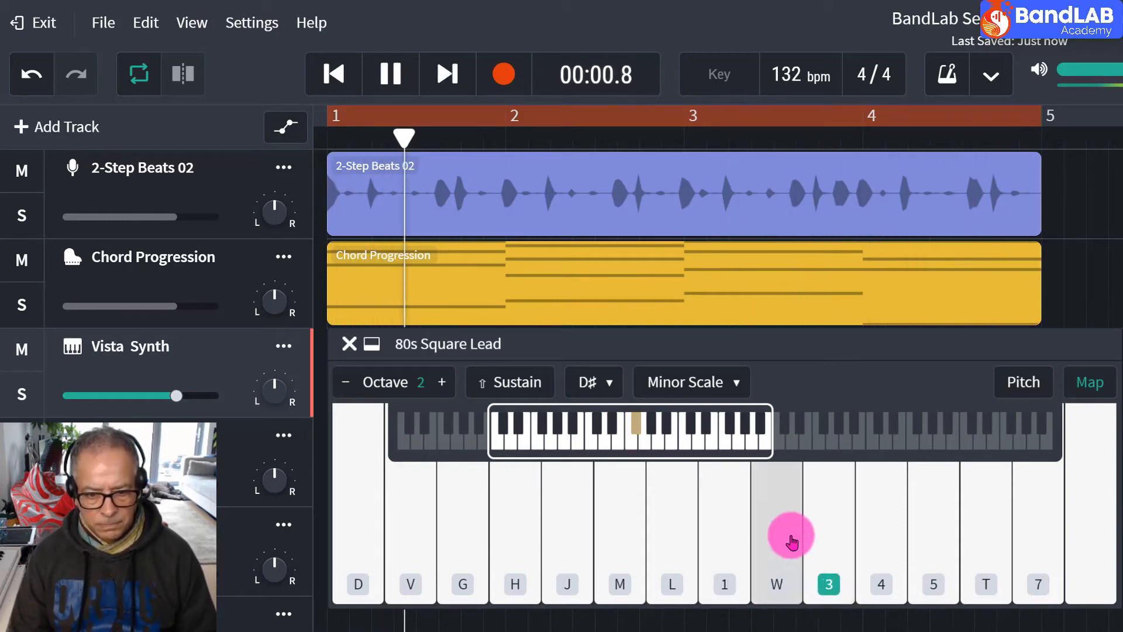
pyautogui.click(789, 544)
pyautogui.click(608, 532)
pyautogui.click(514, 532)
pyautogui.click(462, 538)
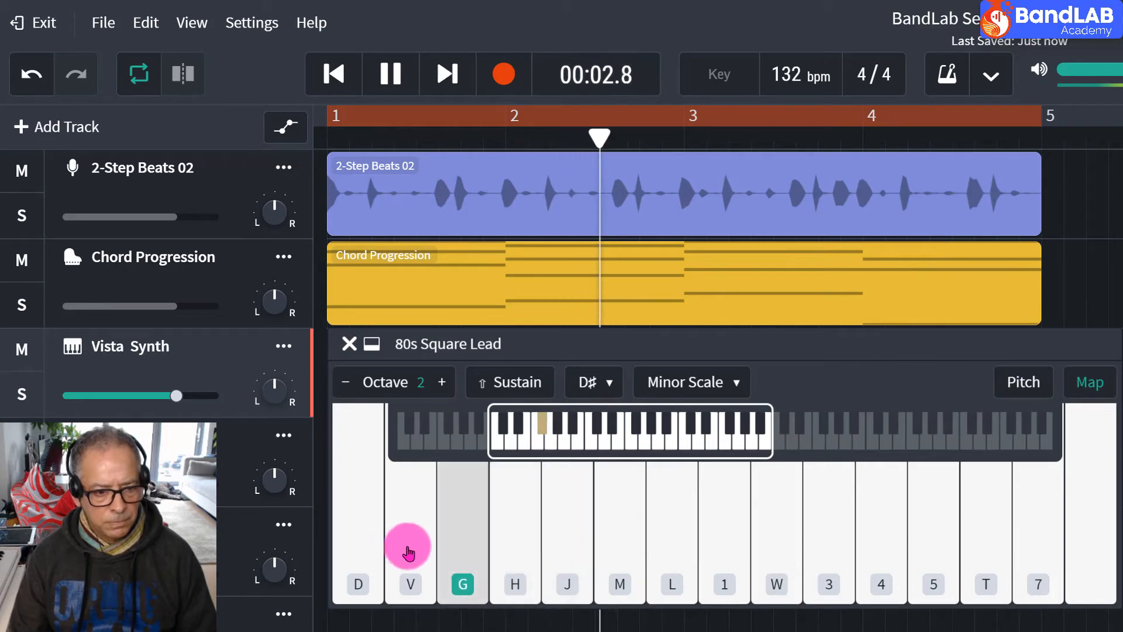
pyautogui.click(354, 521)
# Improvise wide leaps from D♯3 up to C♯4 and down to D♯2 over the chords, and stop playback.
pyautogui.click(724, 544)
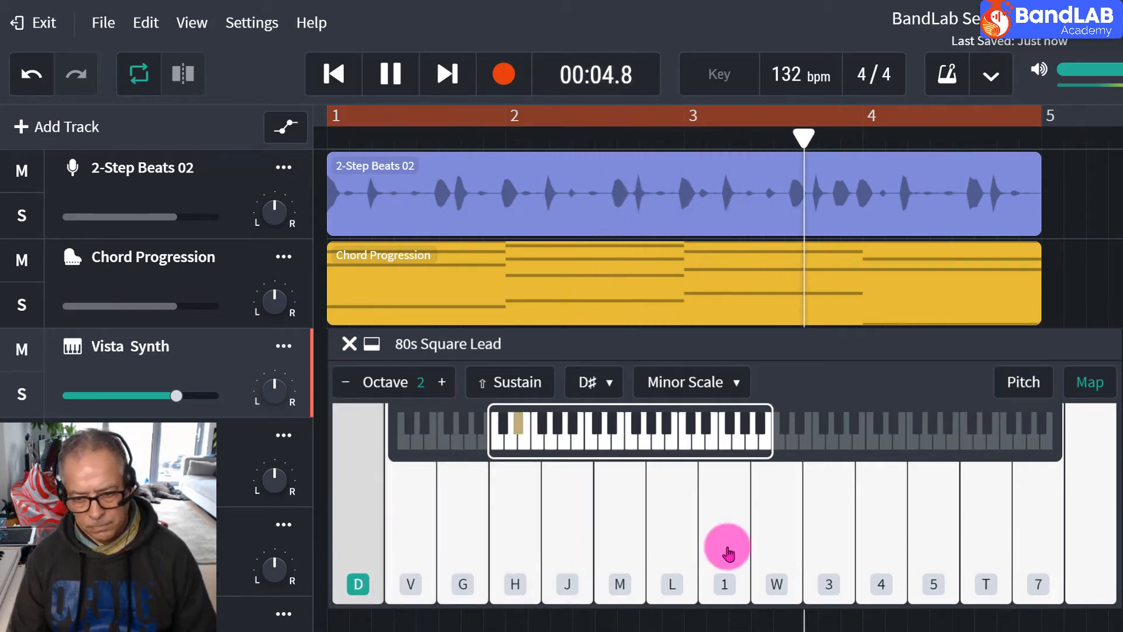
pyautogui.click(1046, 545)
pyautogui.click(829, 536)
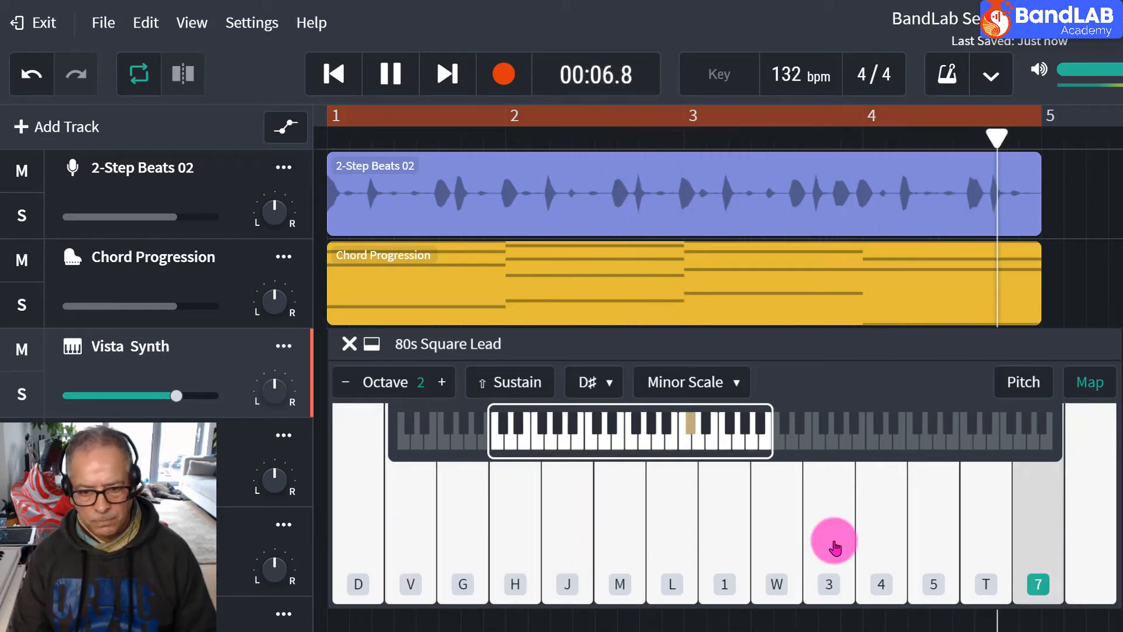
pyautogui.click(985, 534)
pyautogui.click(699, 536)
pyautogui.click(873, 546)
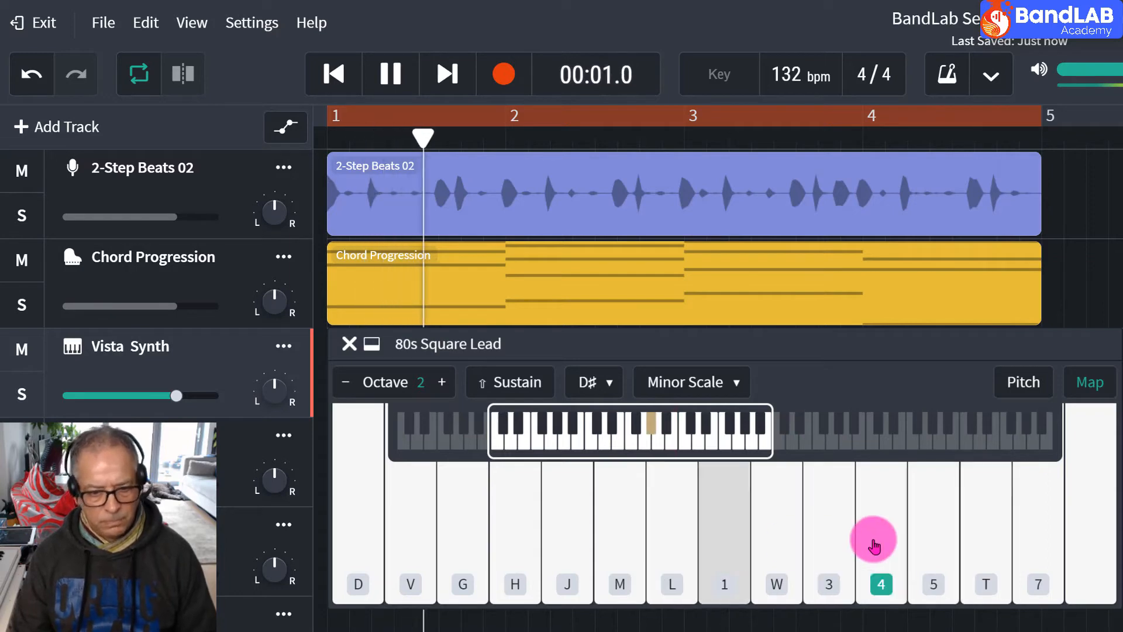
pyautogui.click(769, 521)
pyautogui.click(572, 516)
pyautogui.click(682, 524)
pyautogui.click(417, 527)
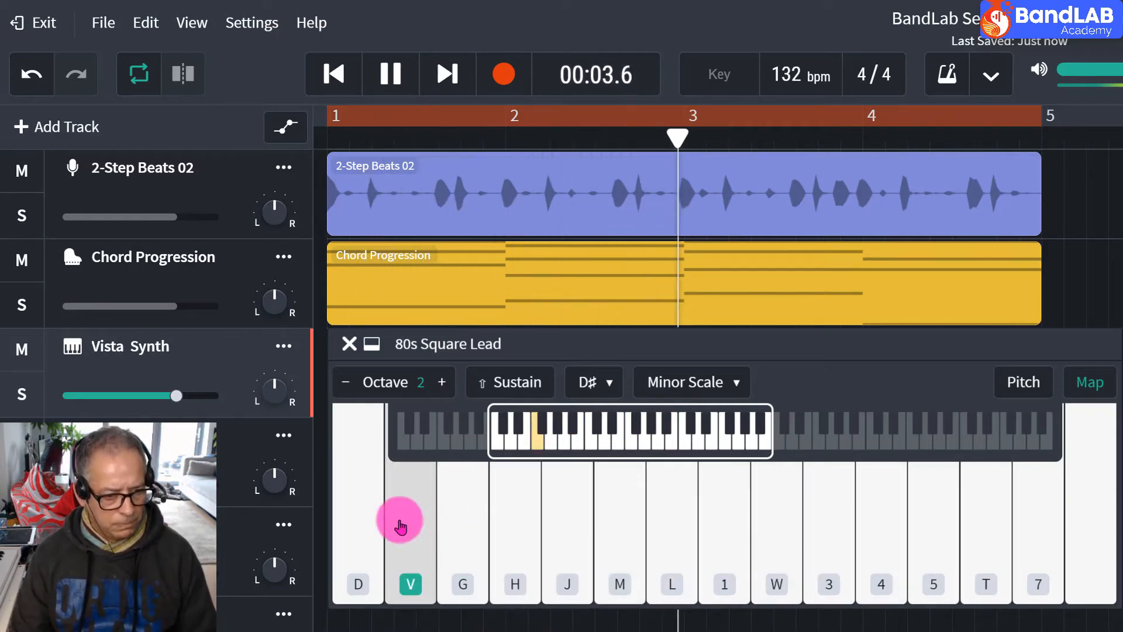
pyautogui.click(375, 529)
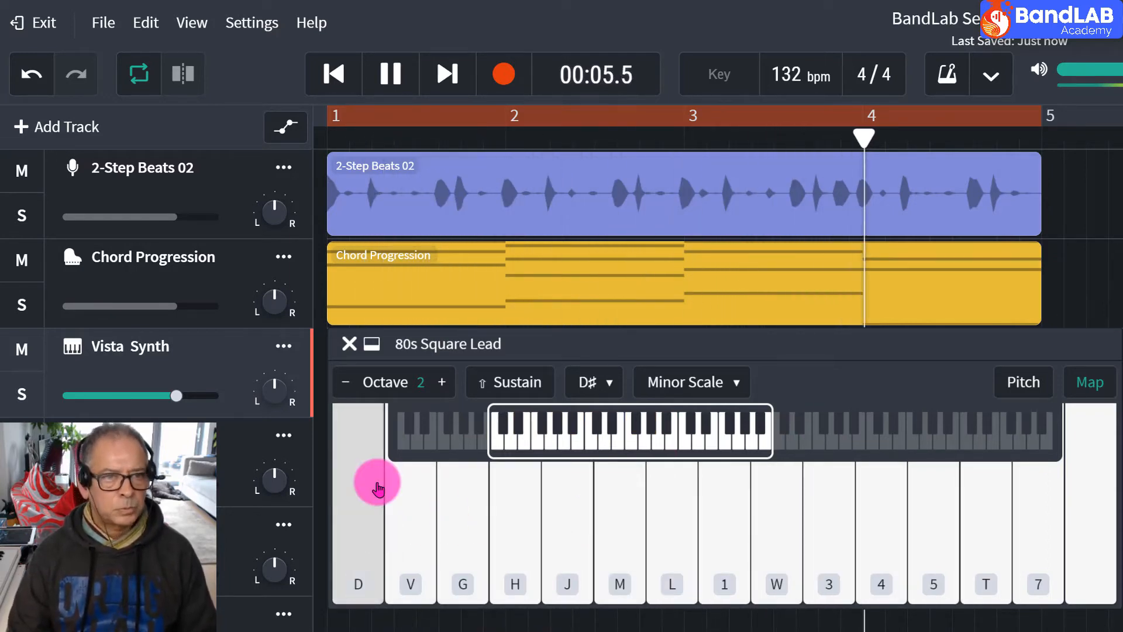
pyautogui.click(392, 73)
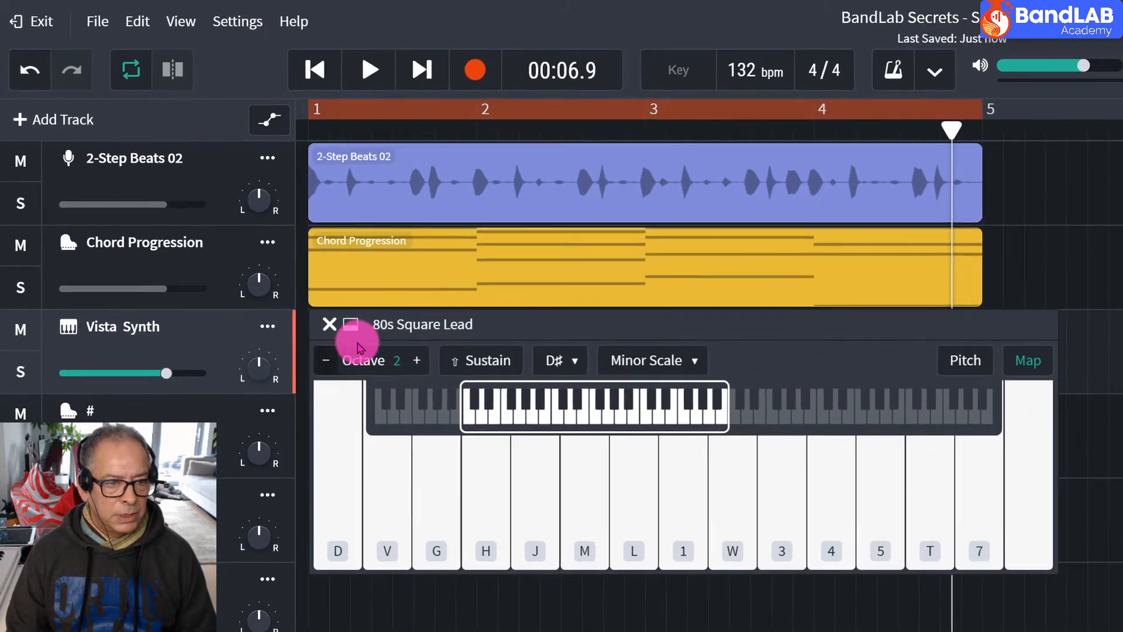
# Move the keyboard window below the Vista Synth lane and record a melody rising from C♯3 to D♯4 and falling to F♯3.
pyautogui.moveTo(359, 348); pyautogui.dragTo(360, 393)
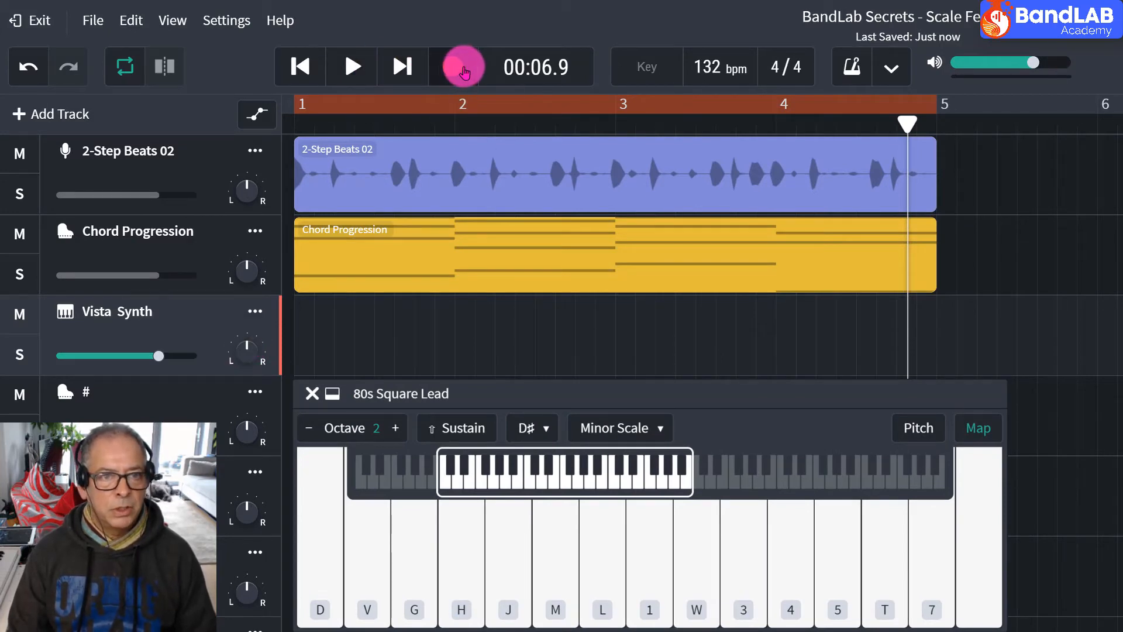
pyautogui.click(453, 73)
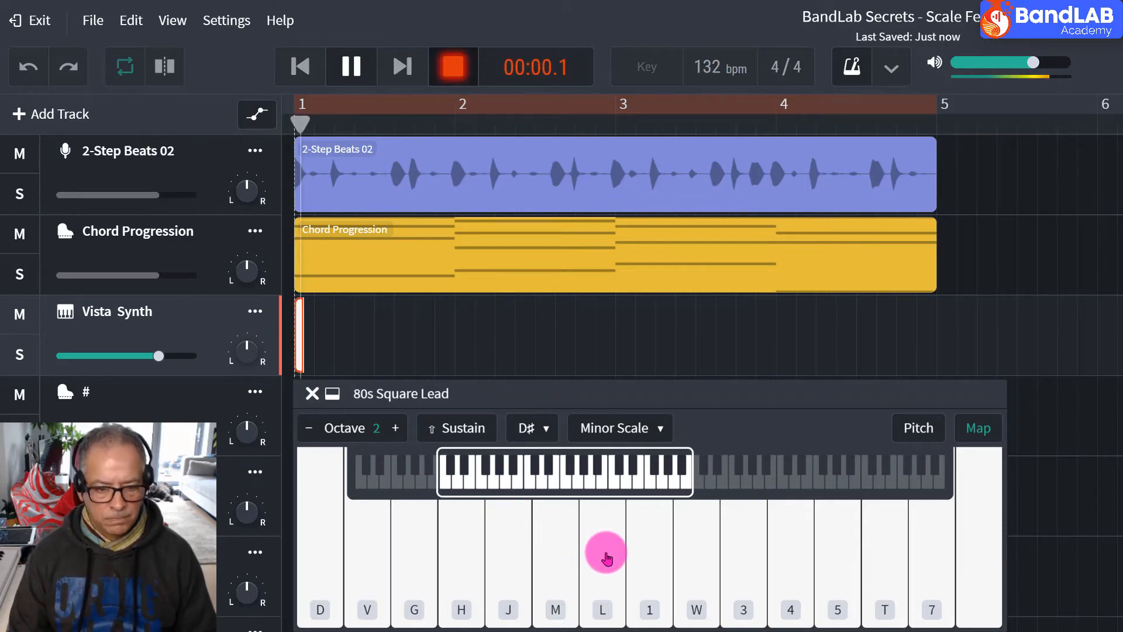
pyautogui.click(604, 555)
pyautogui.click(648, 547)
pyautogui.click(696, 547)
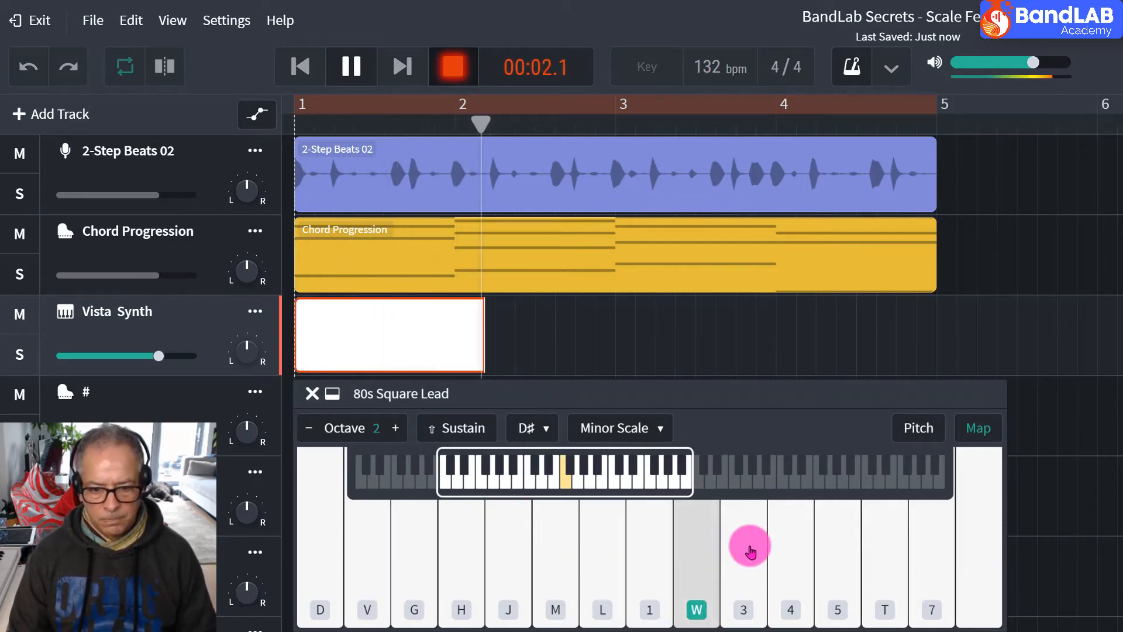
pyautogui.click(746, 542)
pyautogui.click(795, 543)
pyautogui.click(845, 547)
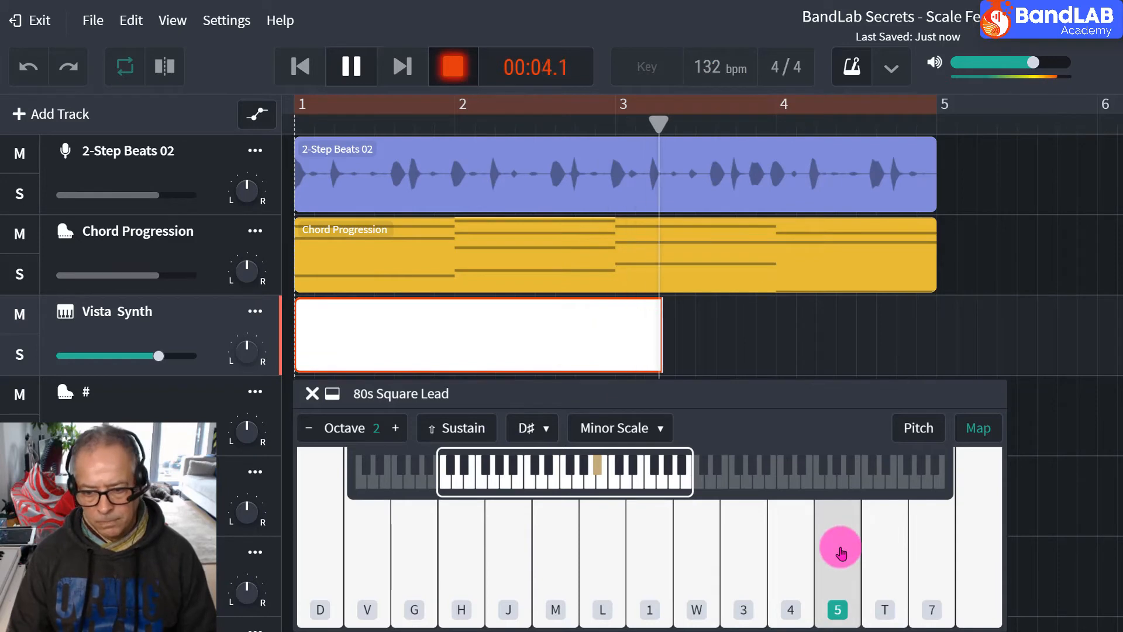
pyautogui.click(996, 533)
pyautogui.click(848, 553)
pyautogui.click(744, 556)
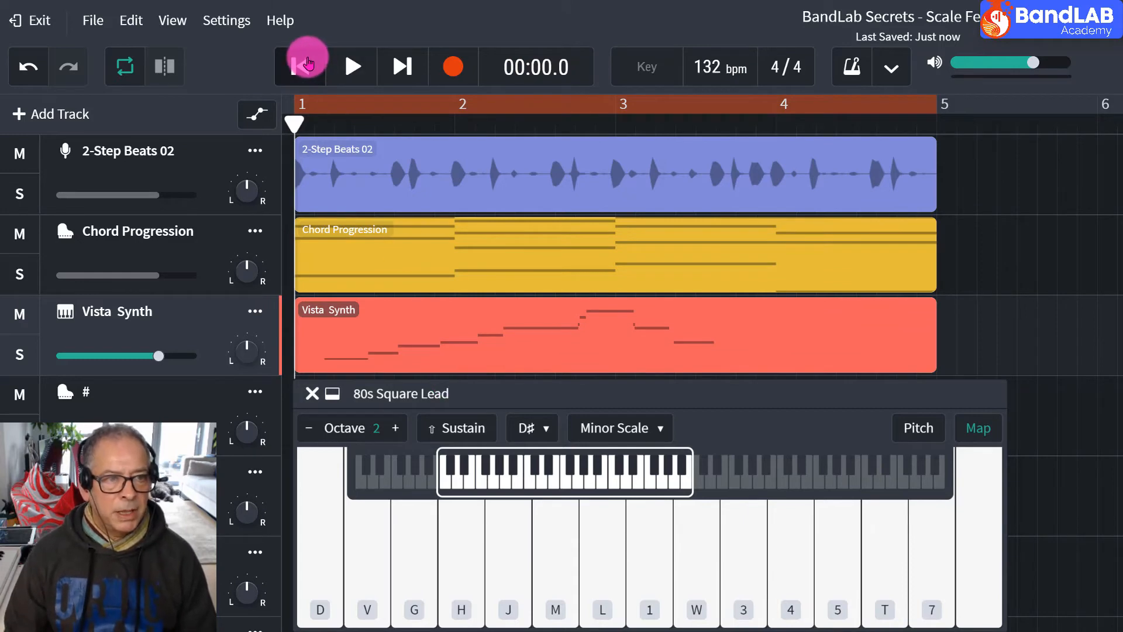
# Play back the recorded Vista Synth melody with the chords and open its region in the MIDI Editor.
pyautogui.click(349, 69)
pyautogui.click(448, 430)
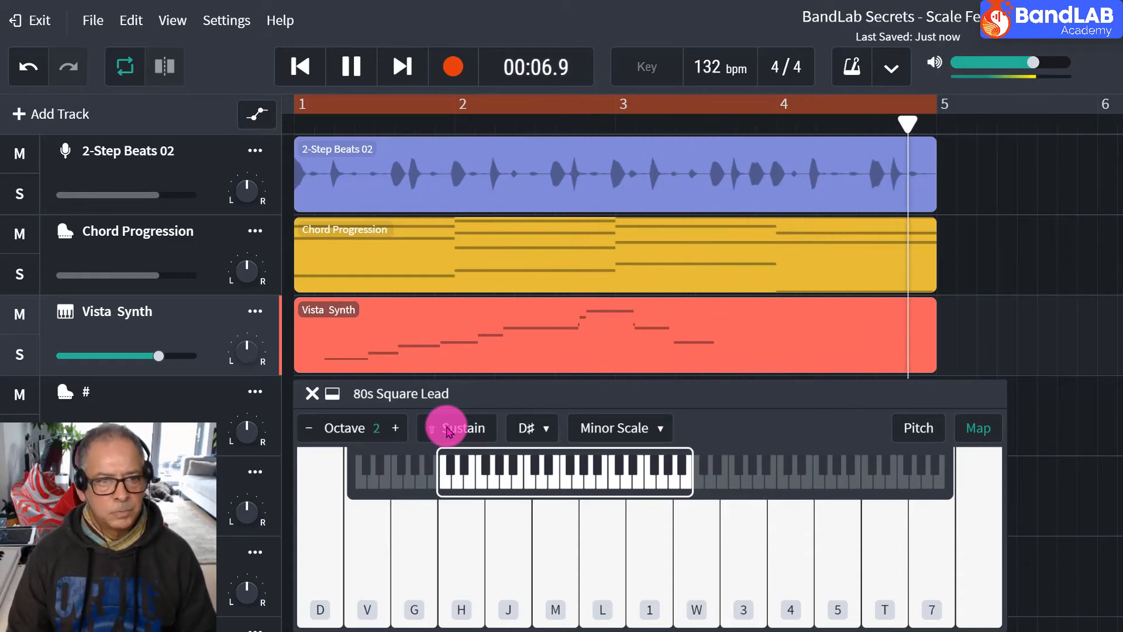
pyautogui.click(562, 316)
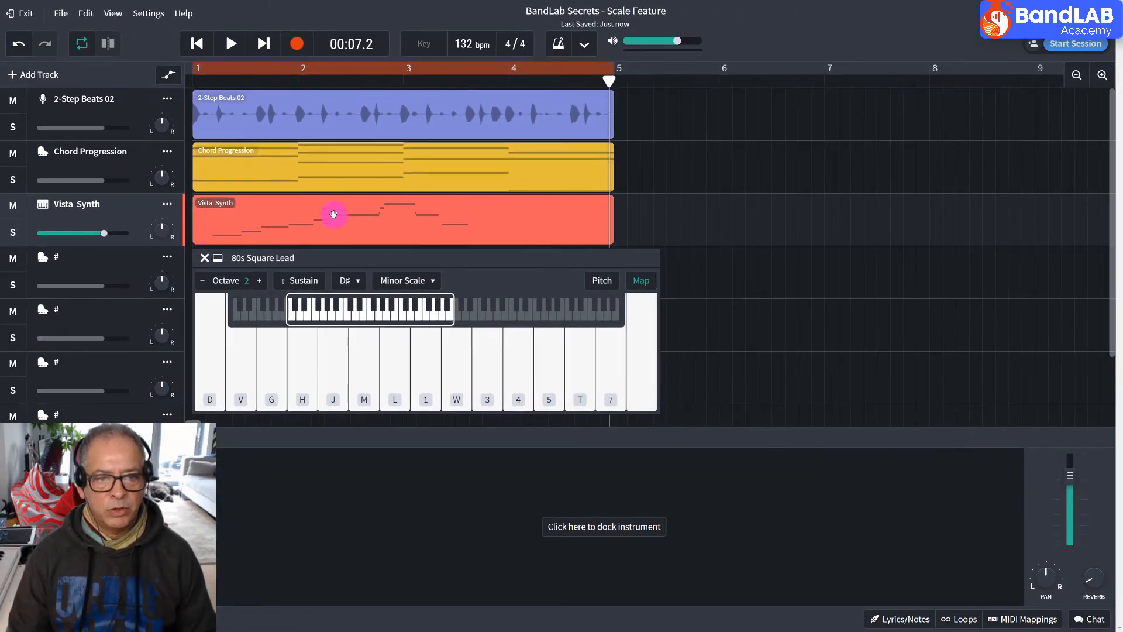
pyautogui.doubleClick(333, 214)
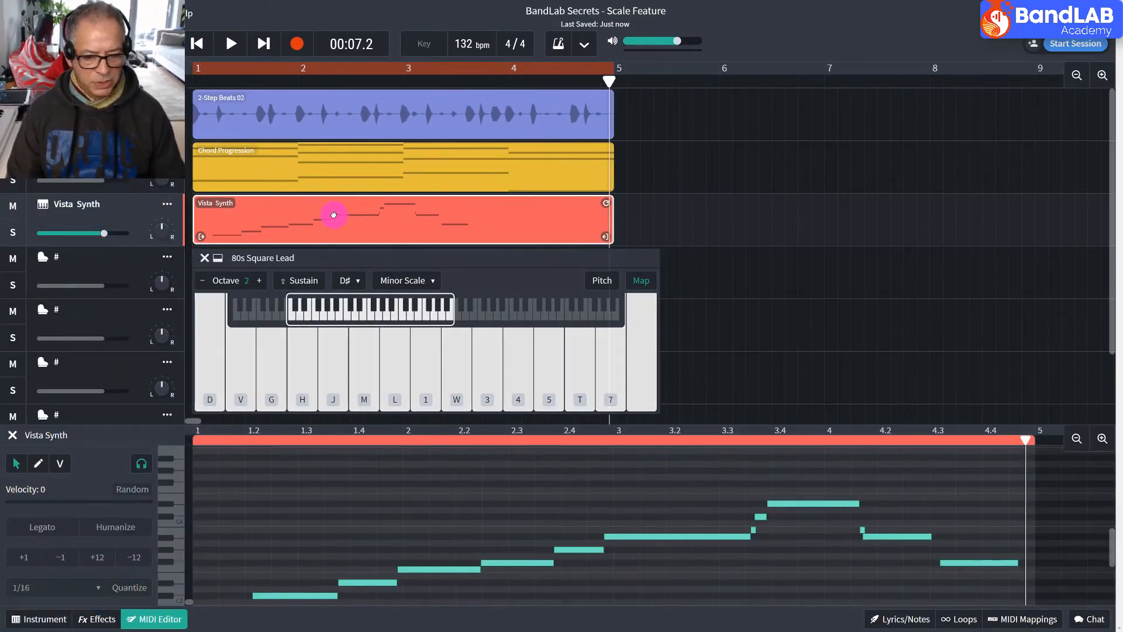
# Select all notes of the Vista Synth region and quantize them to 1/16.
pyautogui.click(382, 274)
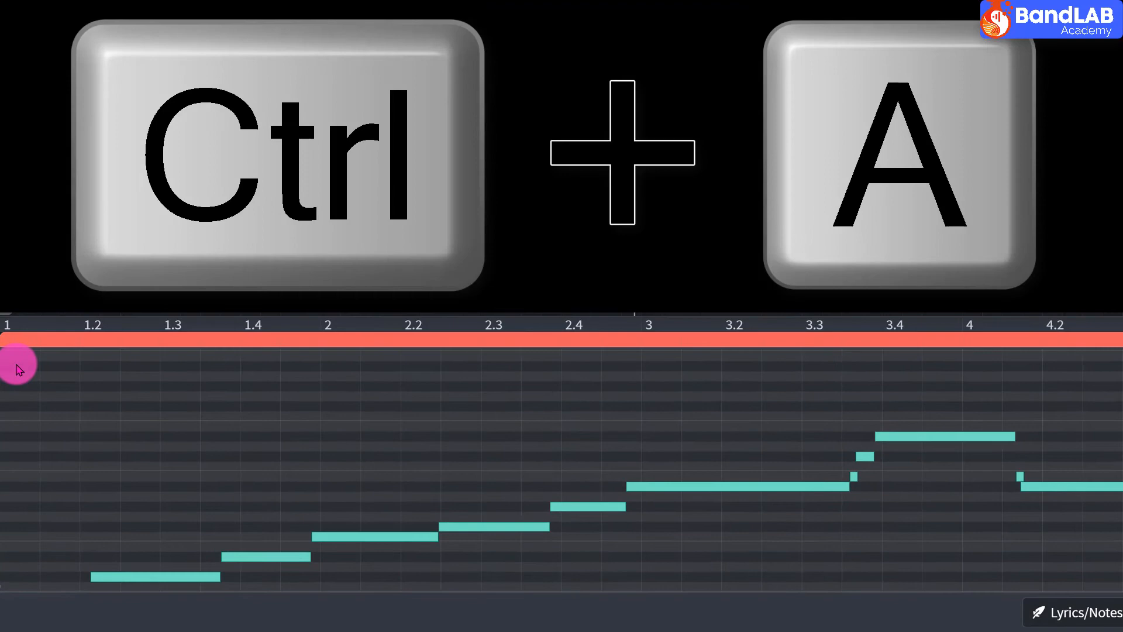
pyautogui.hotkey('ctrl', 'a')
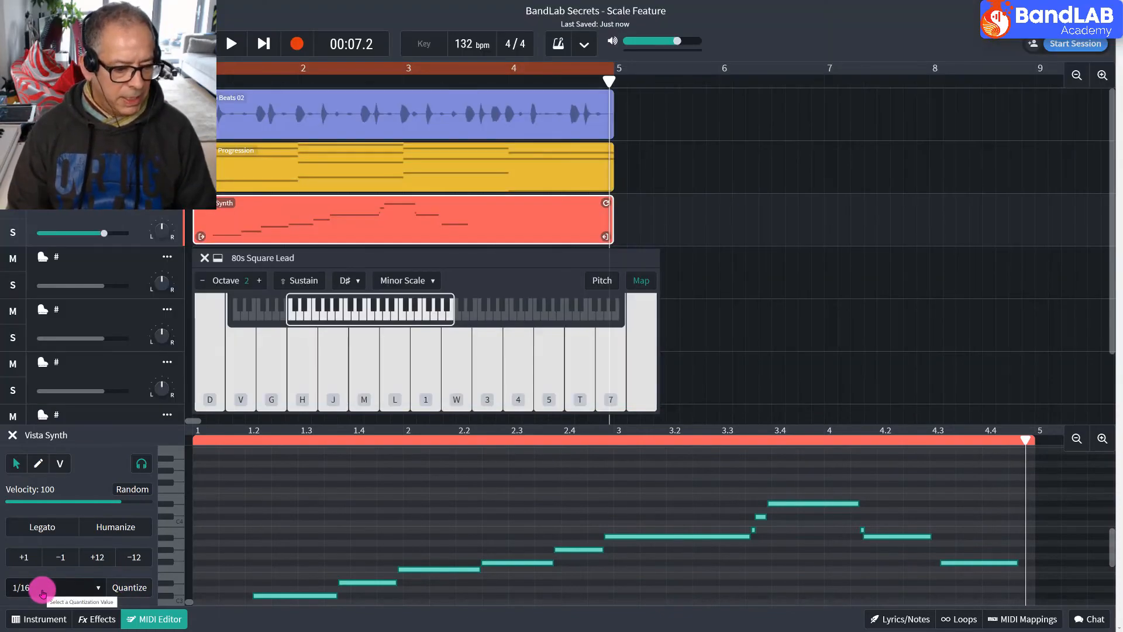
pyautogui.click(42, 587)
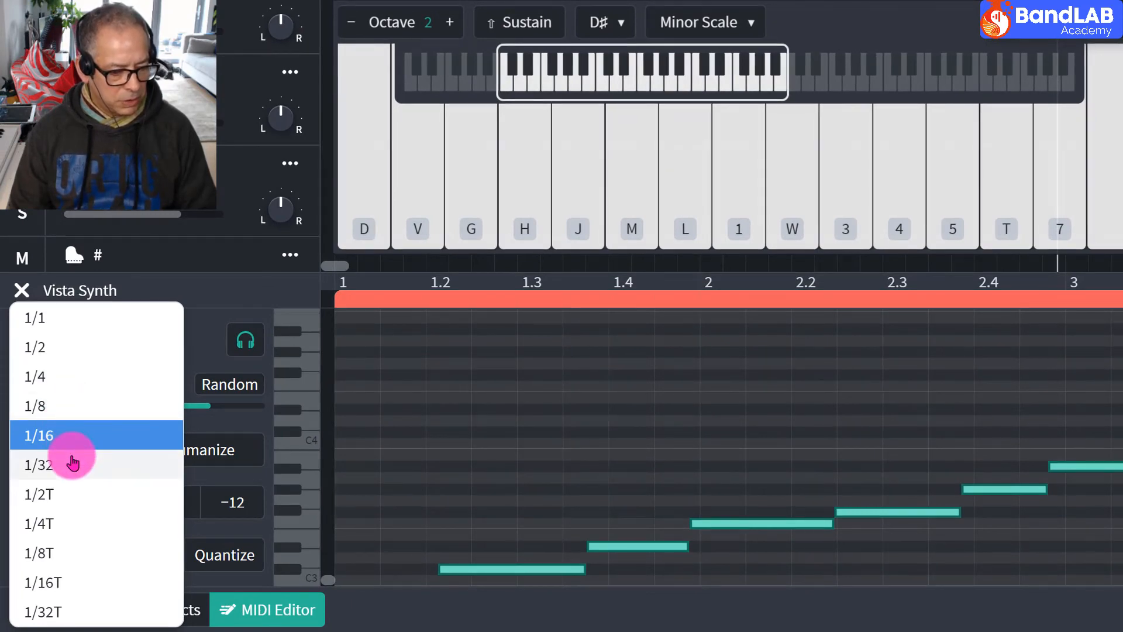
pyautogui.click(152, 294)
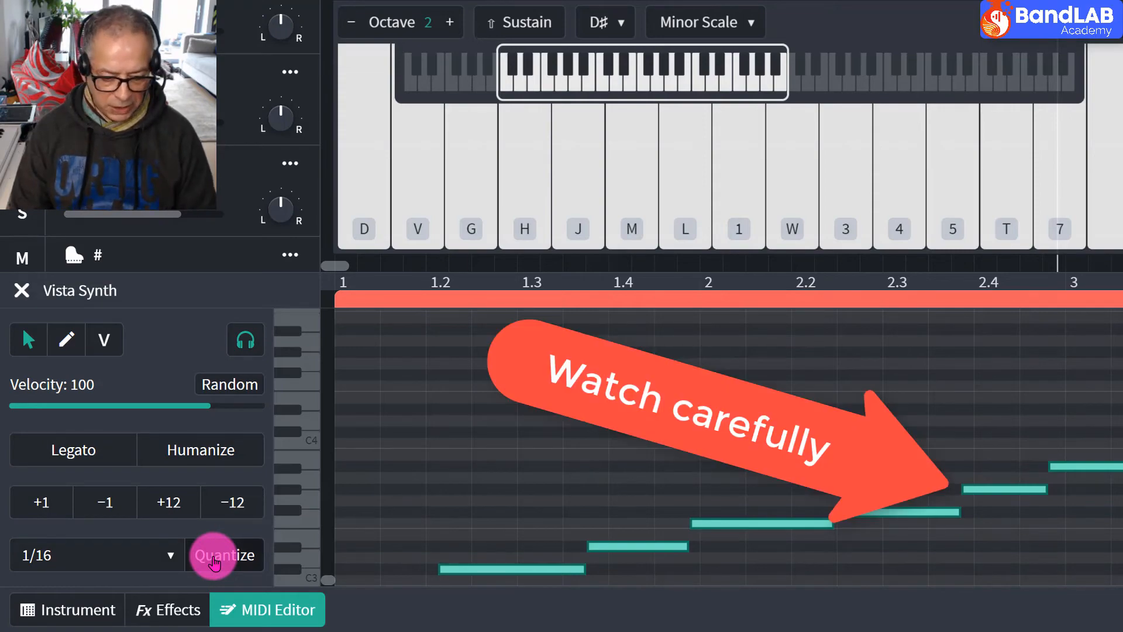
pyautogui.click(584, 168)
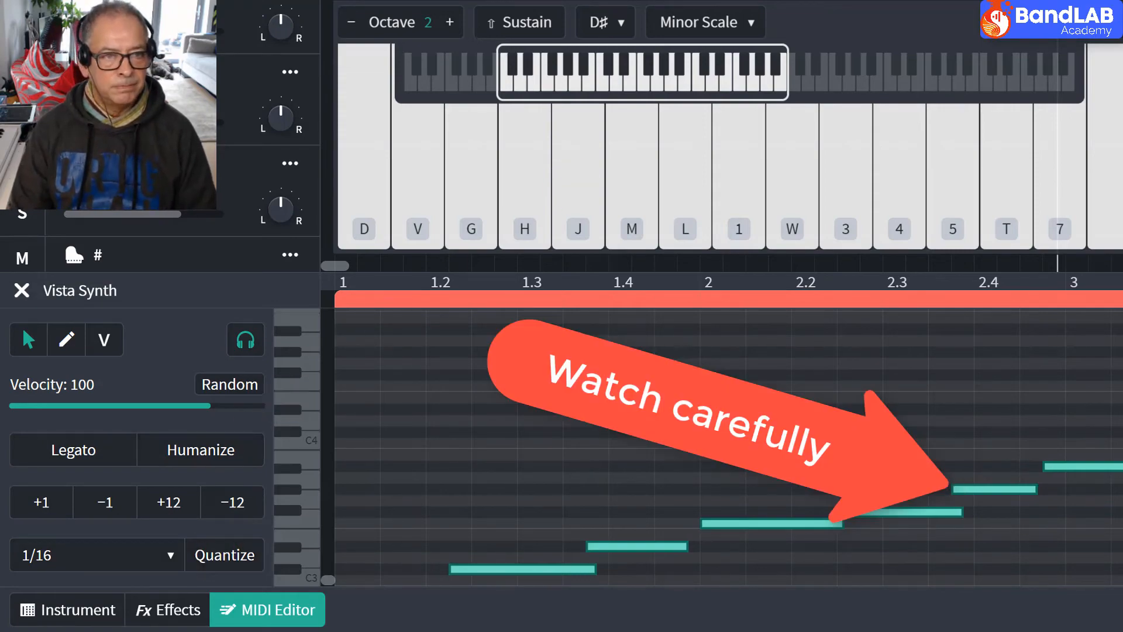
# Listen to the 1/16-quantized melody over the chords, stop playback, and undo the quantization.
pyautogui.press('space')
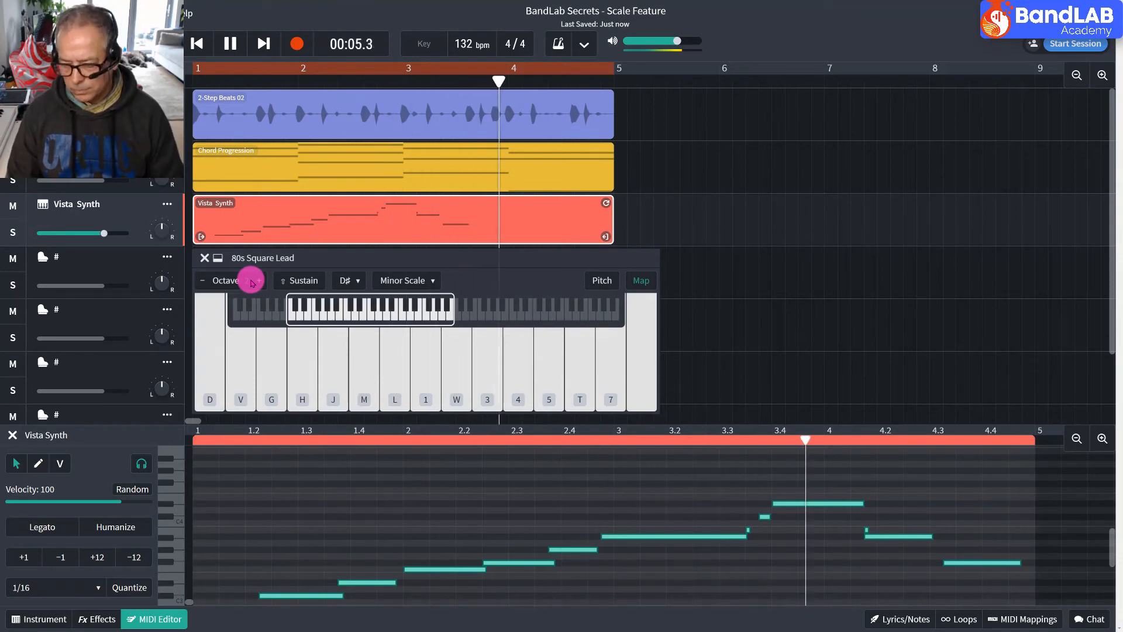
pyautogui.press('space')
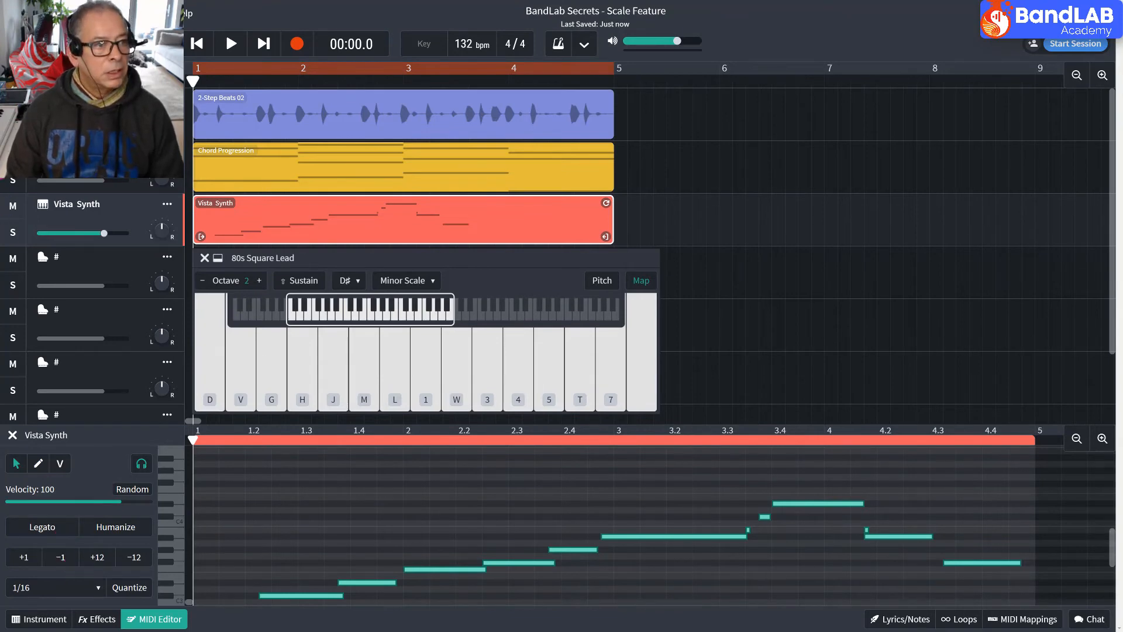
pyautogui.hotkey('ctrl', 'z')
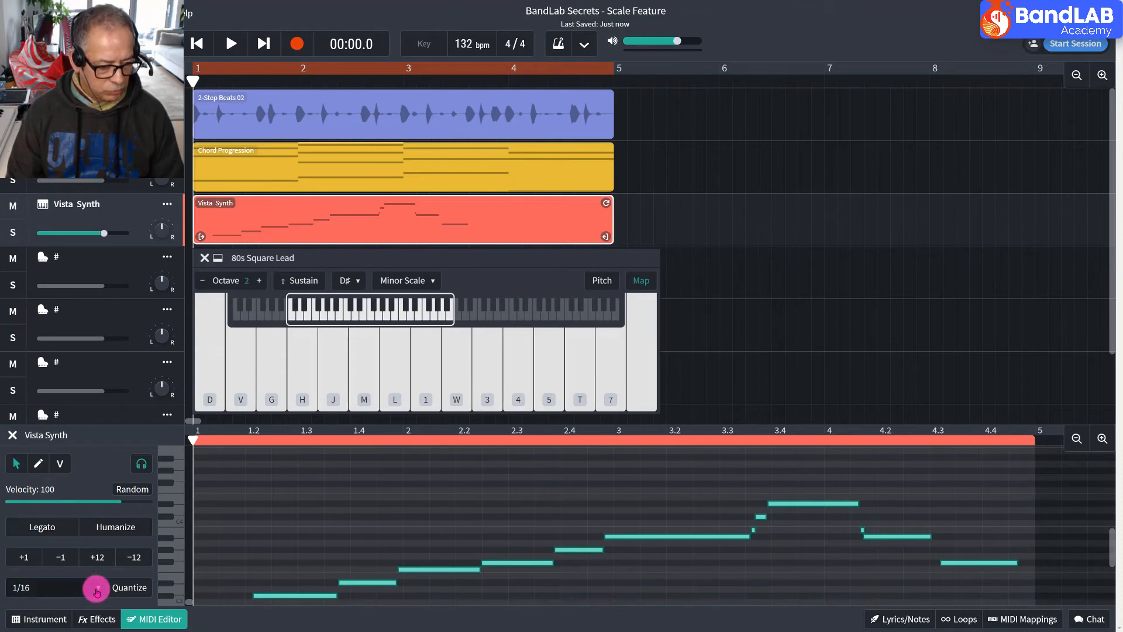
# Set the quantization value to 1/4, select all the melody notes, and quantize them.
pyautogui.click(97, 588)
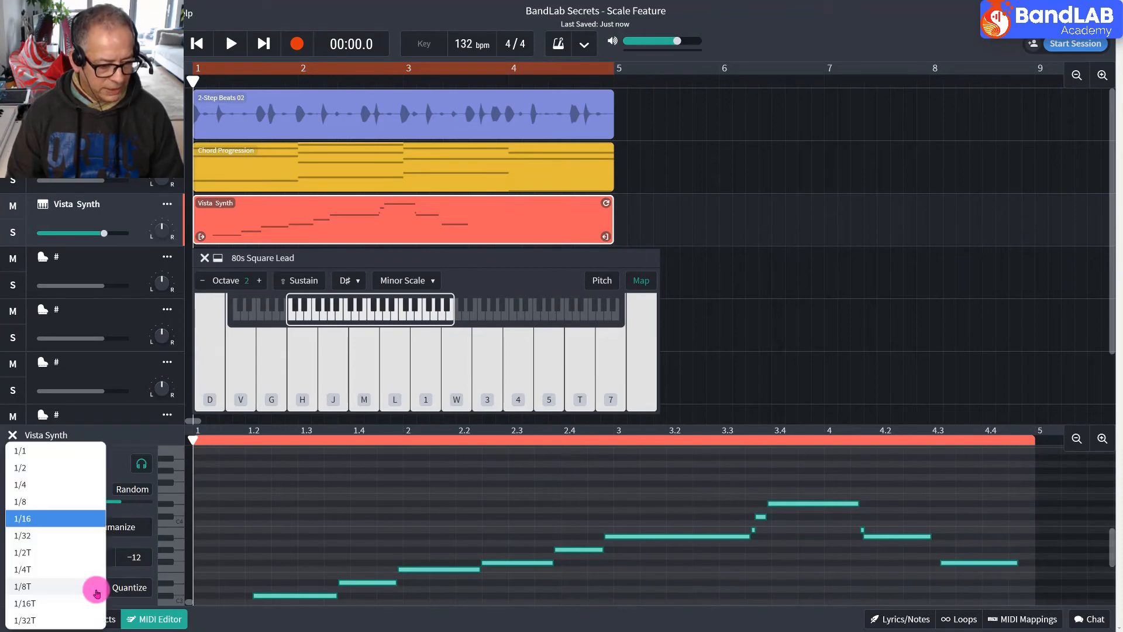
pyautogui.click(48, 489)
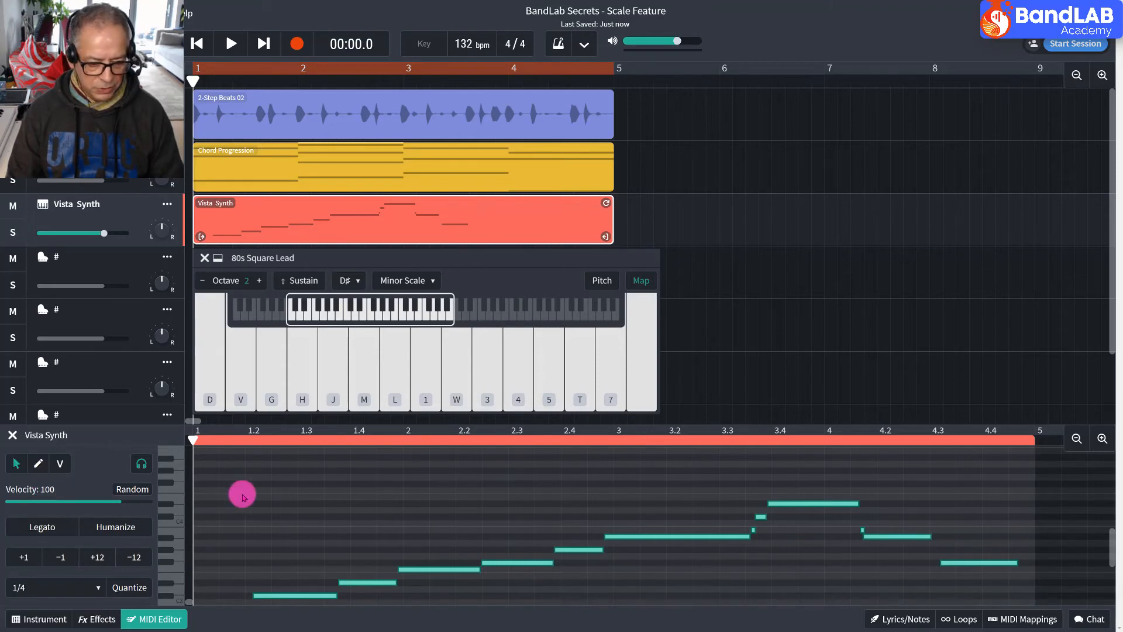
pyautogui.click(244, 497)
pyautogui.hotkey('ctrl', 'a')
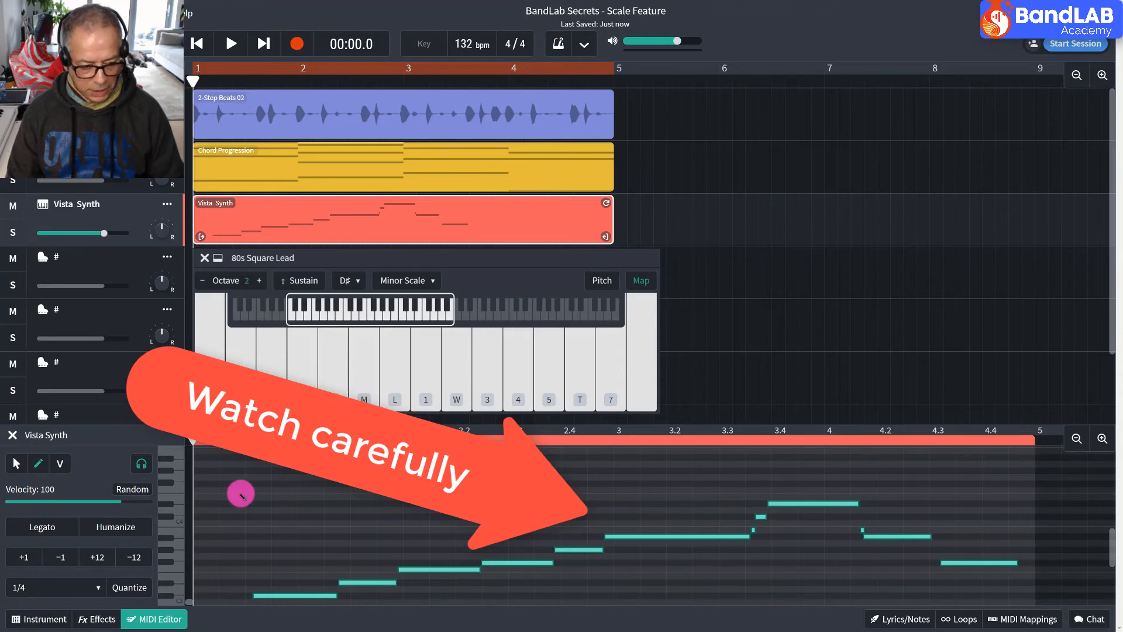
pyautogui.click(144, 587)
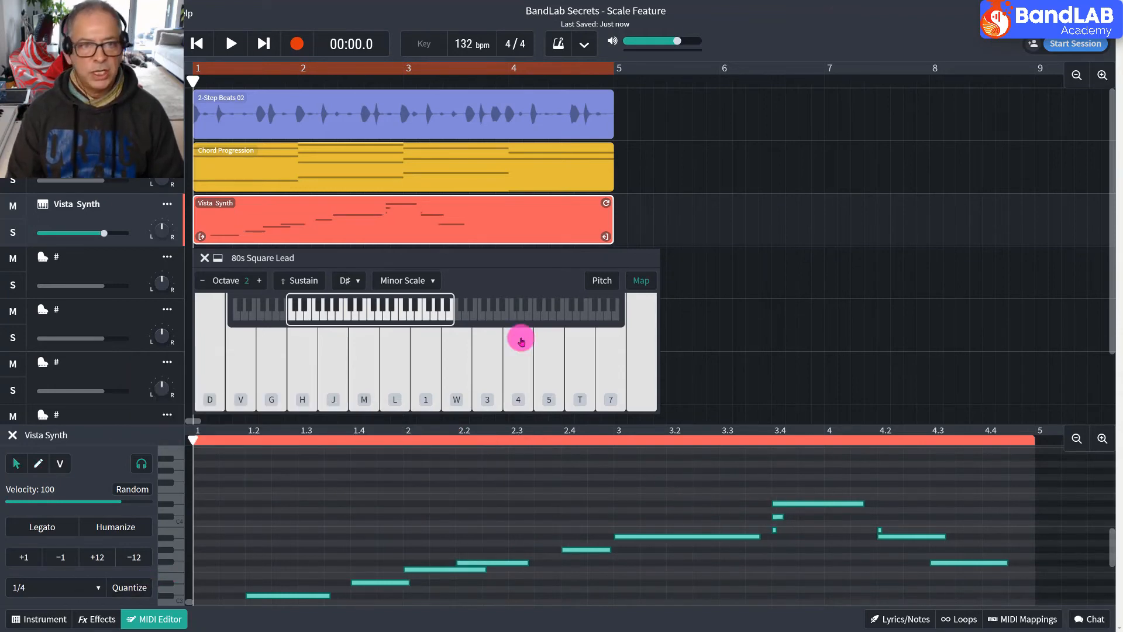
# Listen to the 1/4-quantized melody over the chords, stop playback, and return the playhead to the start.
pyautogui.click(223, 45)
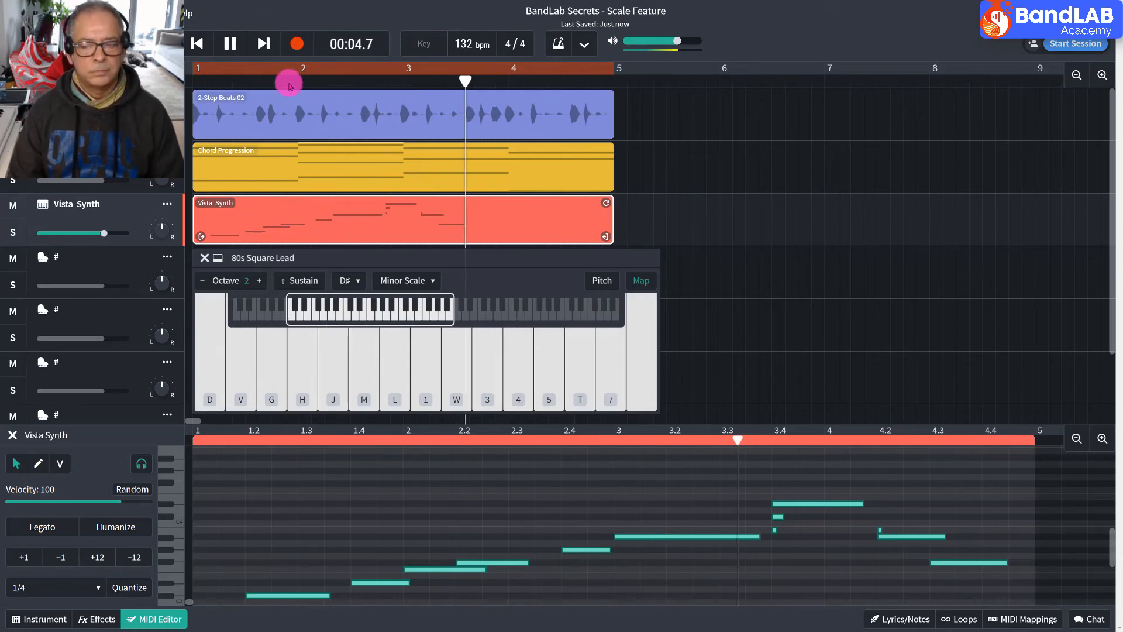
pyautogui.click(234, 46)
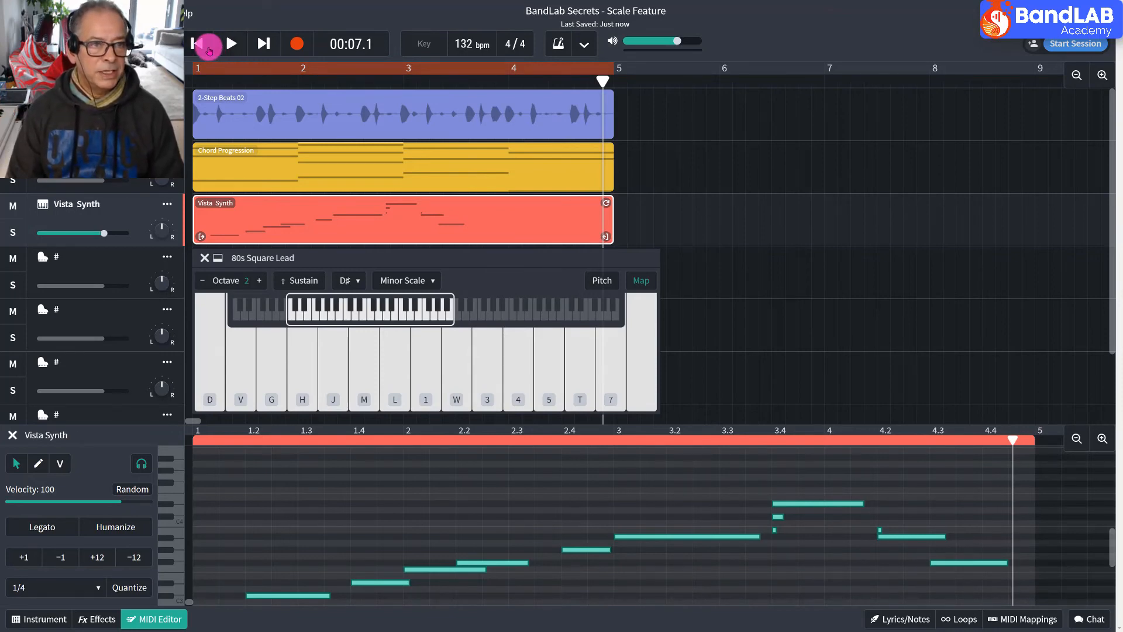
pyautogui.click(207, 47)
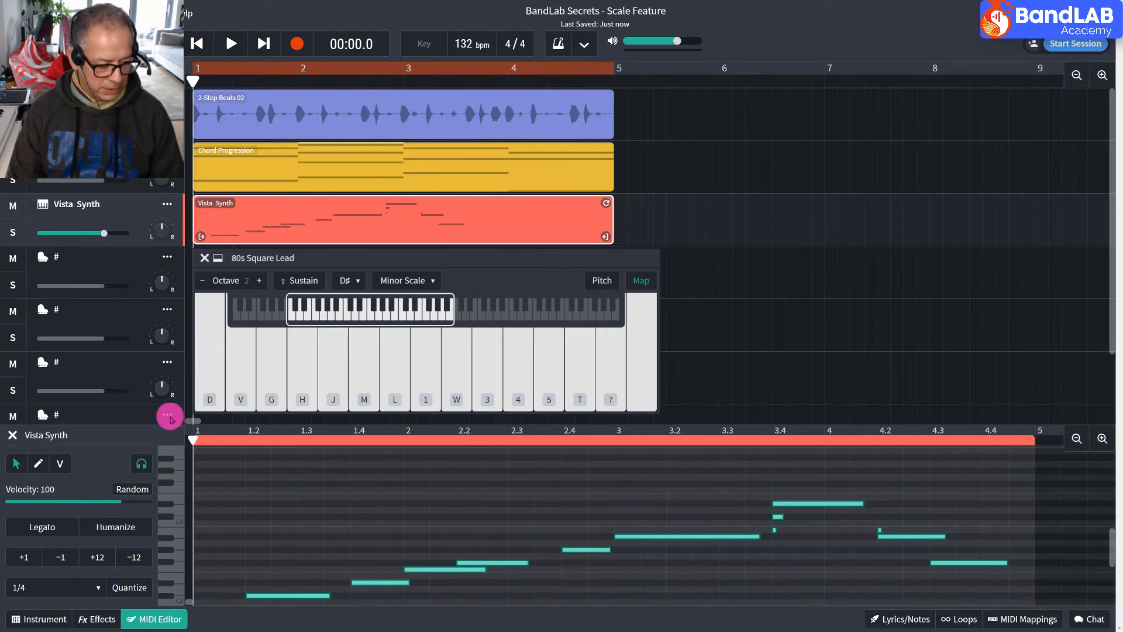
# Undo the 1/4 quantization of the Vista Synth melody notes.
pyautogui.click(35, 587)
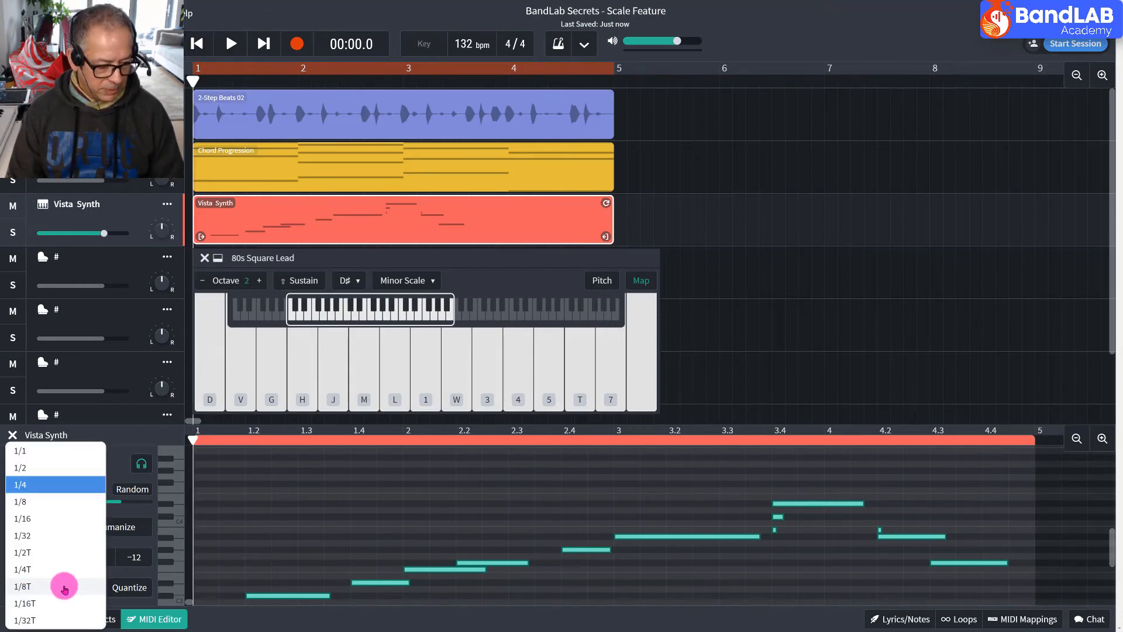
pyautogui.click(206, 532)
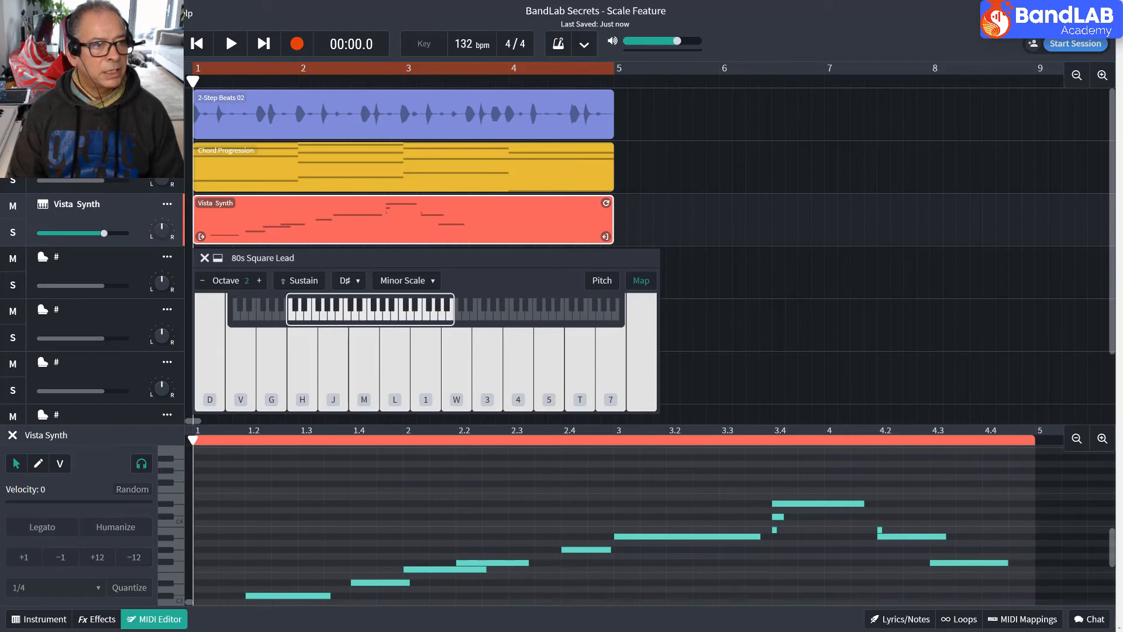
pyautogui.hotkey('ctrl', 'z')
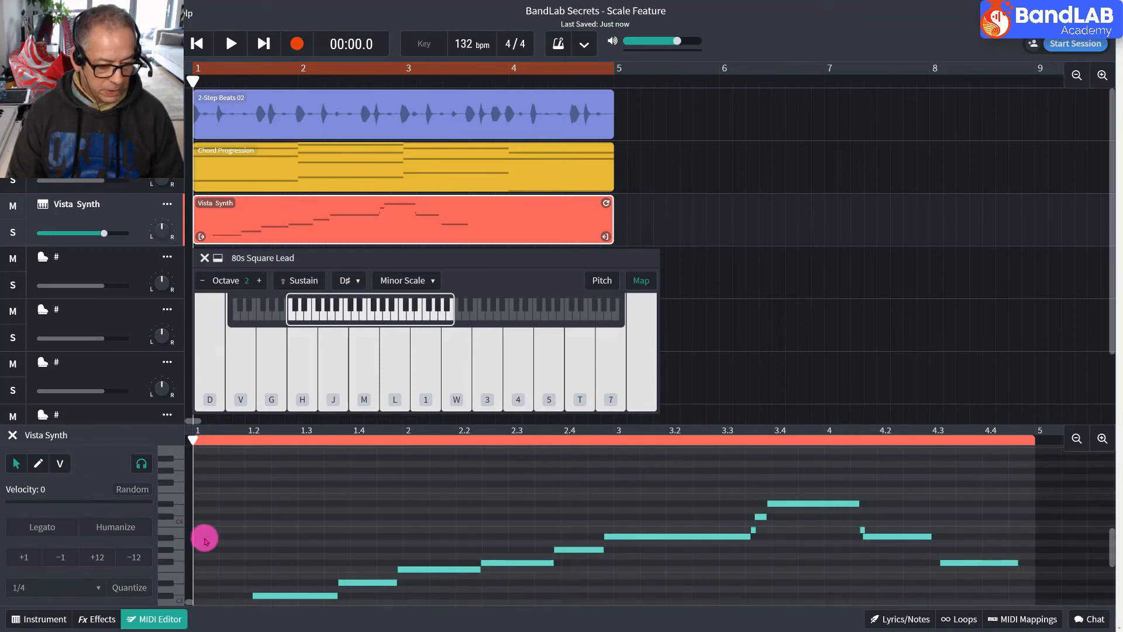
# Try quantizing all the melody notes to 1/4T, play back the result with the chords, and undo the quantization.
pyautogui.hotkey('ctrl', 'a')
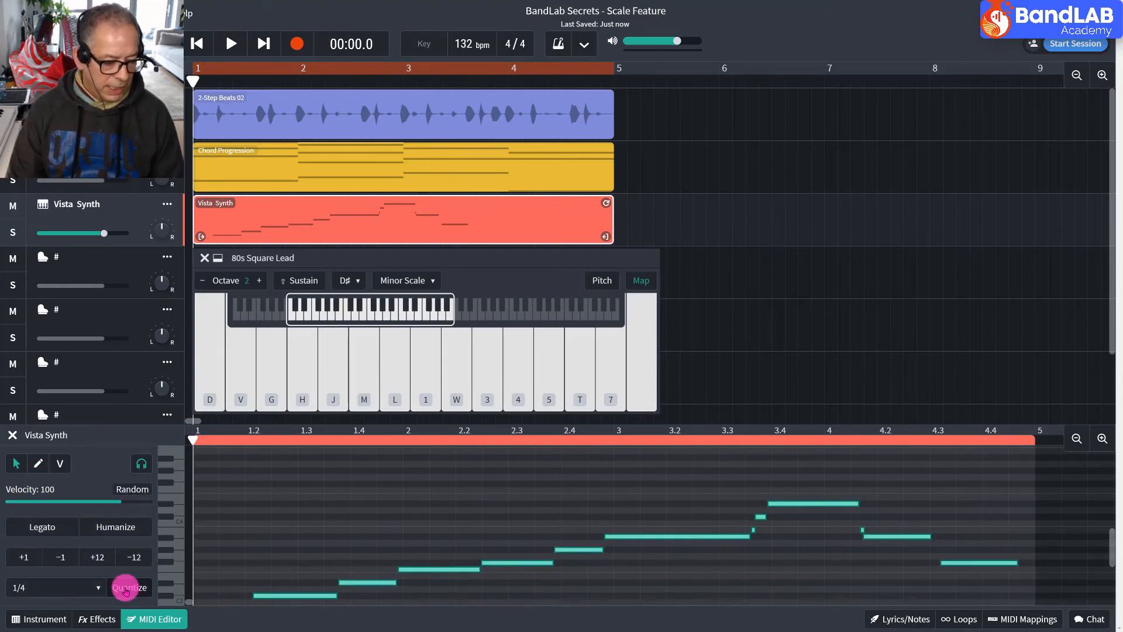
pyautogui.click(100, 588)
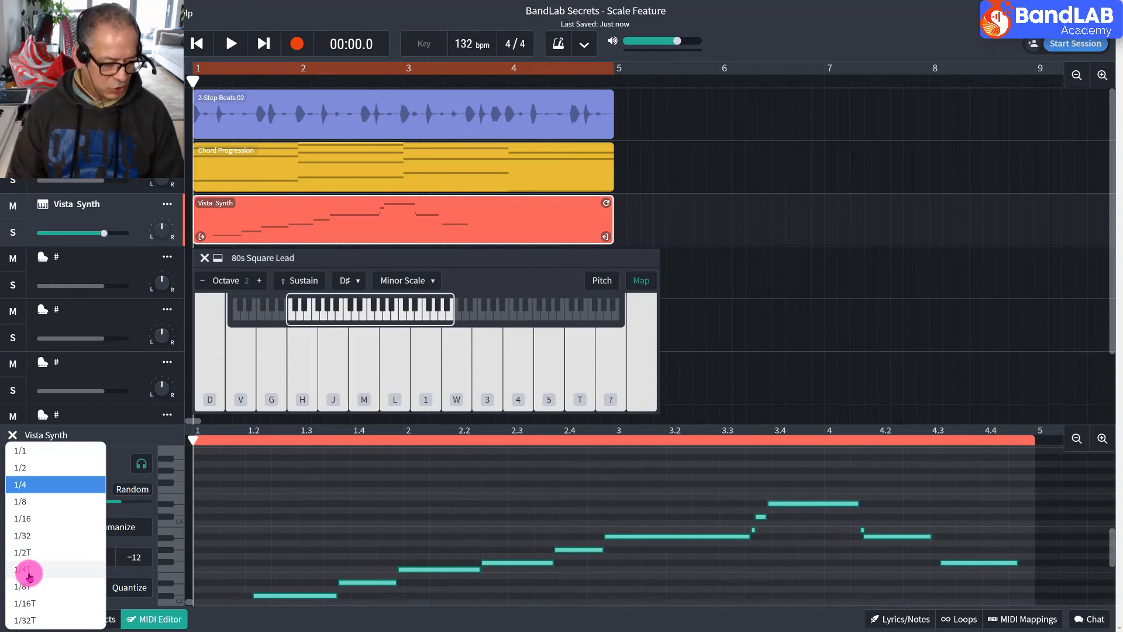
pyautogui.click(32, 572)
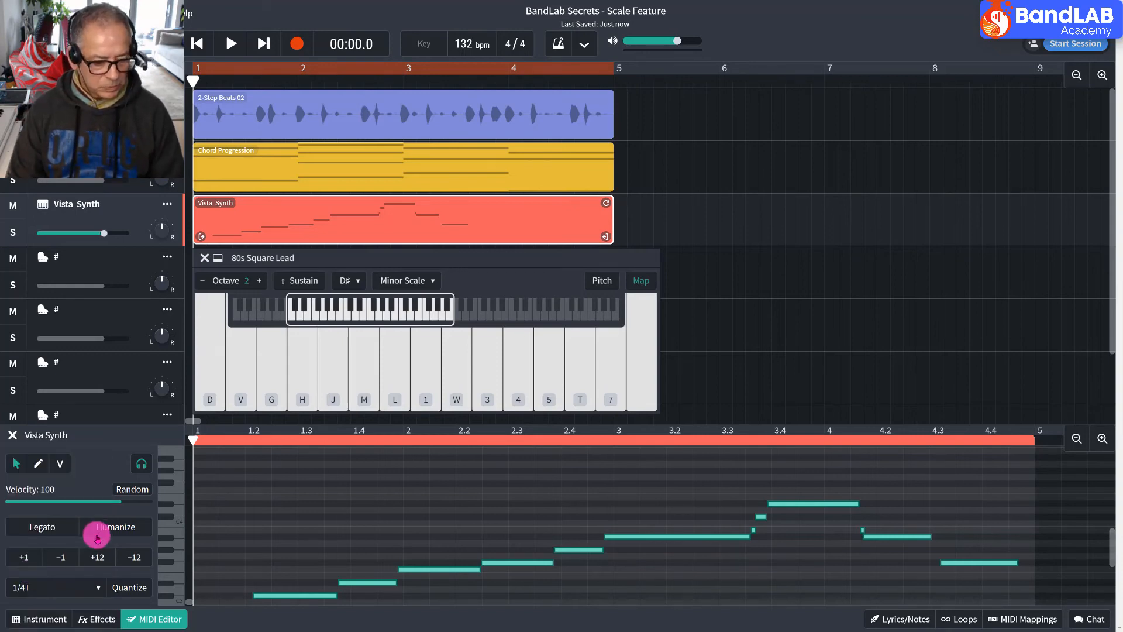
pyautogui.click(130, 588)
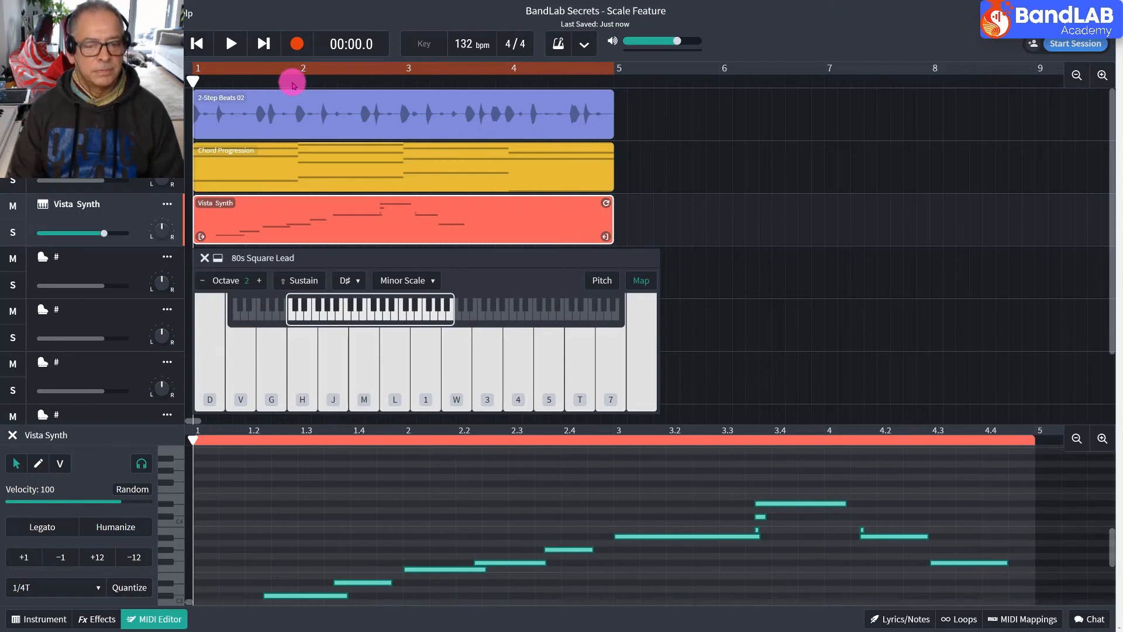
pyautogui.press('space')
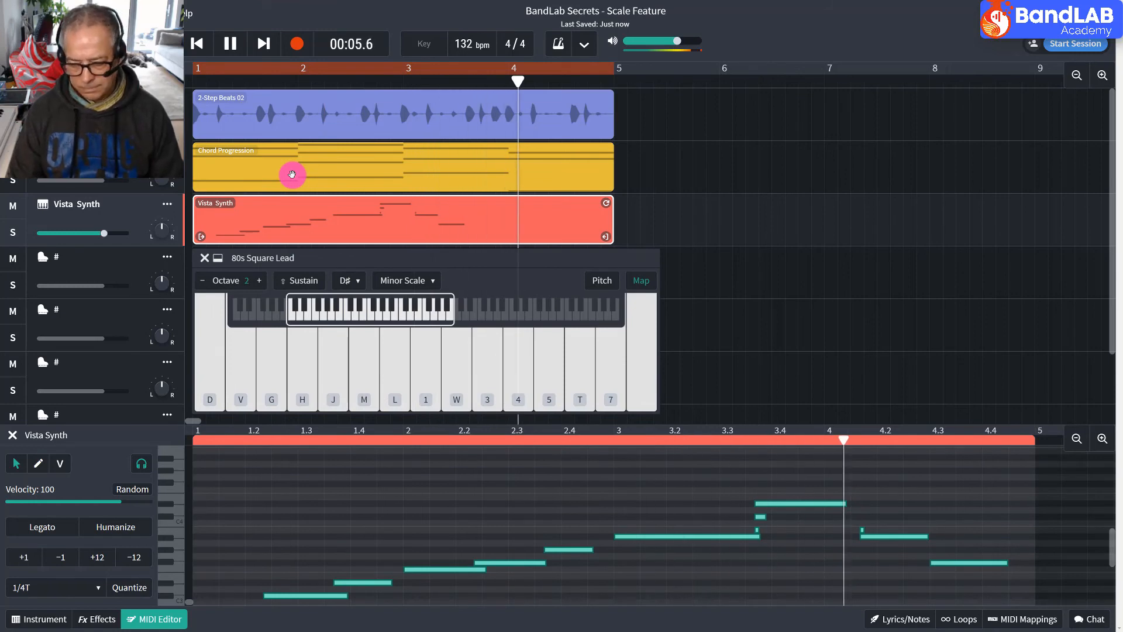
pyautogui.press('space')
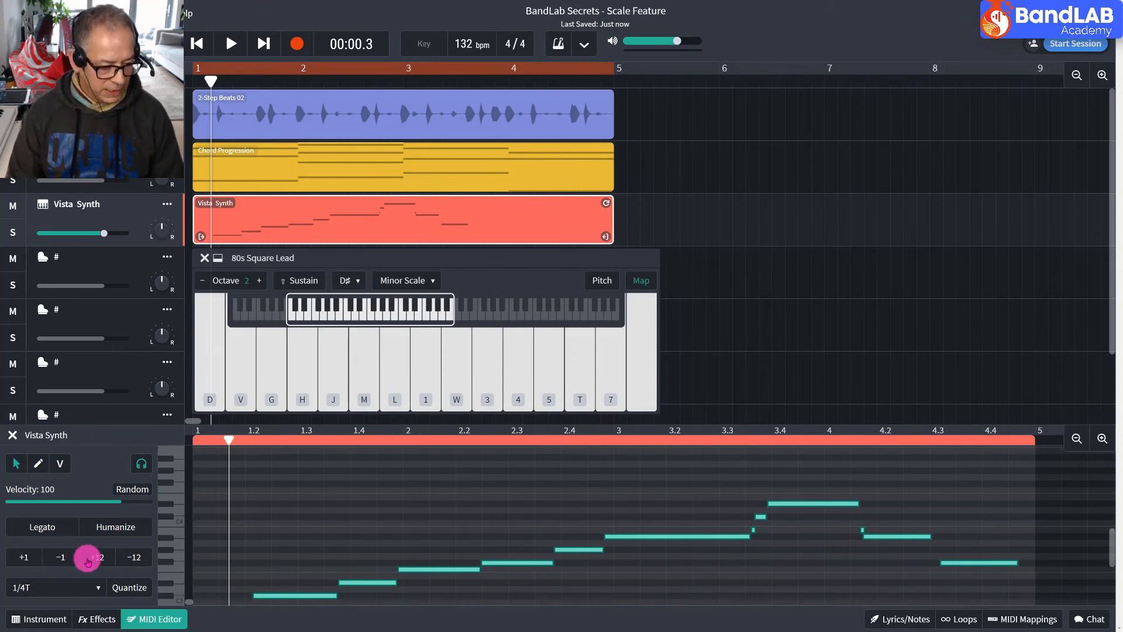
# Quantize the selected melody notes to 1/2 and listen to the result over the beat and chords.
pyautogui.click(79, 587)
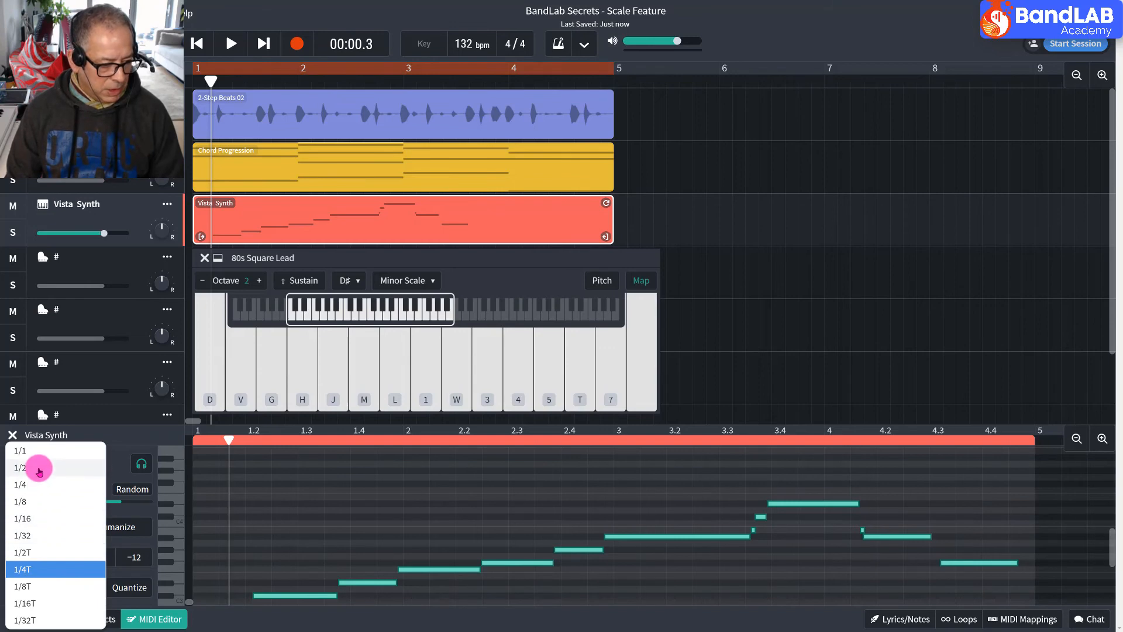
pyautogui.click(38, 468)
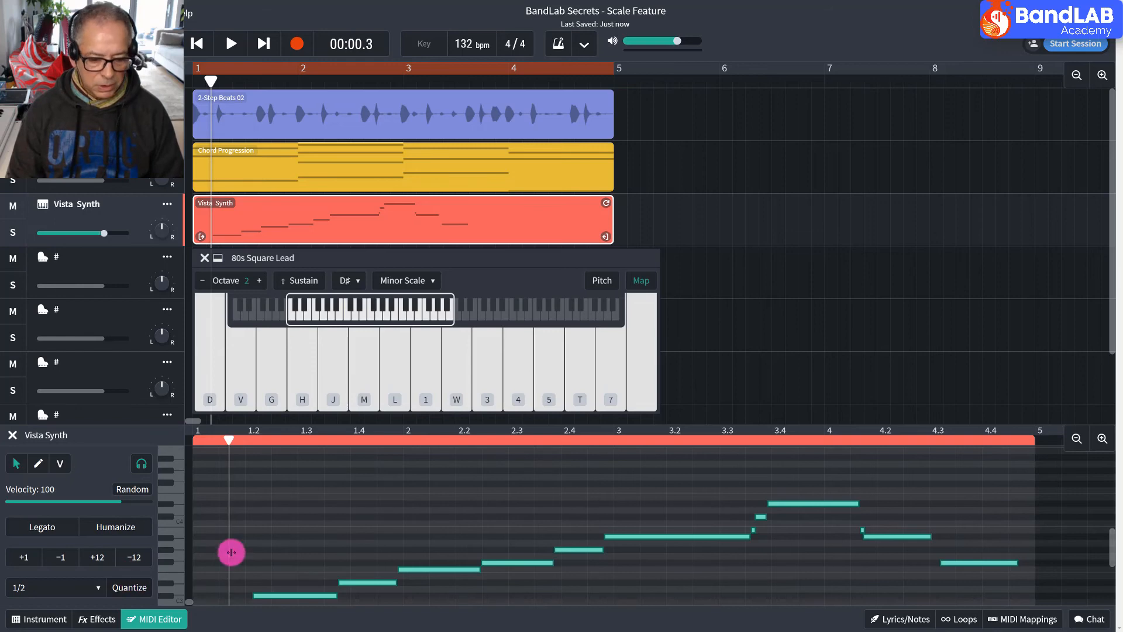
pyautogui.click(141, 588)
pyautogui.press('space')
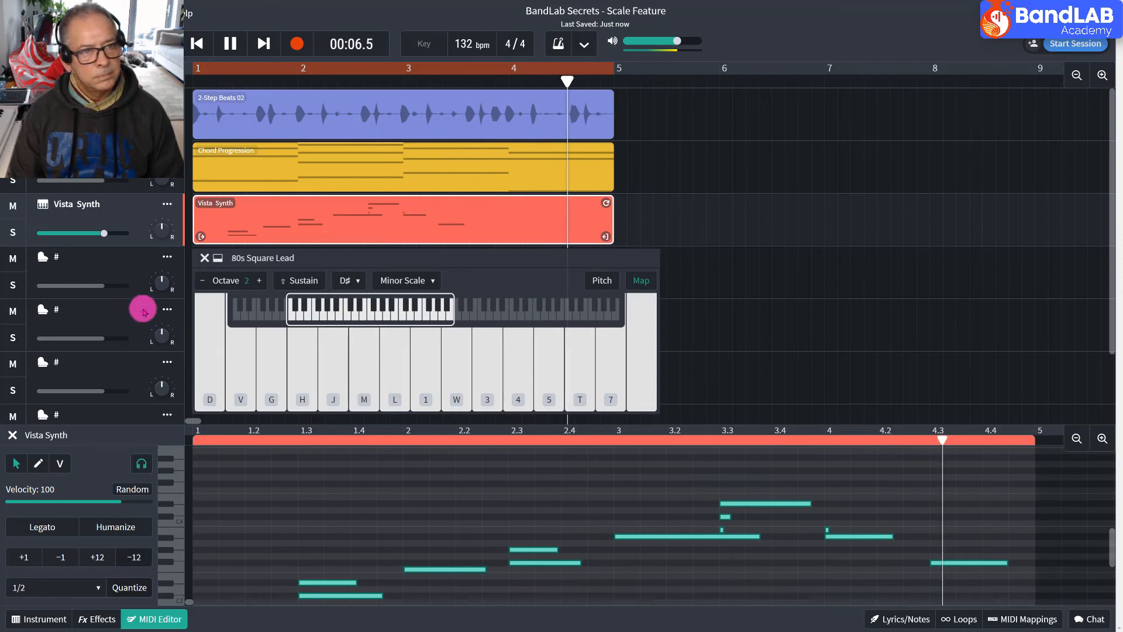
pyautogui.press('space')
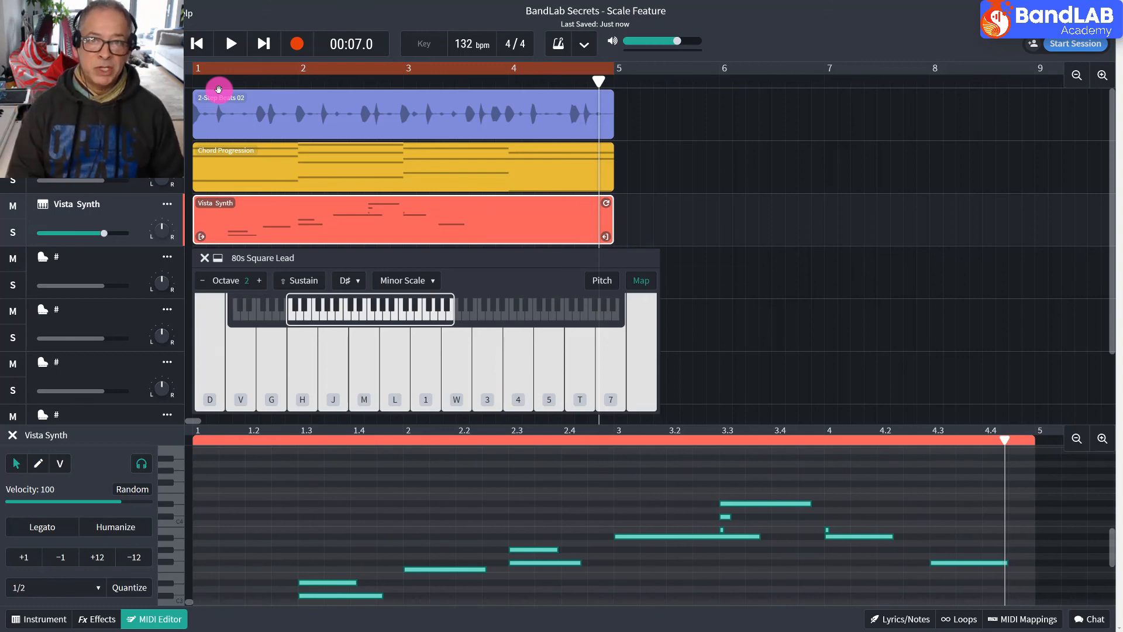
# Humanize the 1/2-quantized melody notes while playing them back with the chords, and stop playback.
pyautogui.press('space')
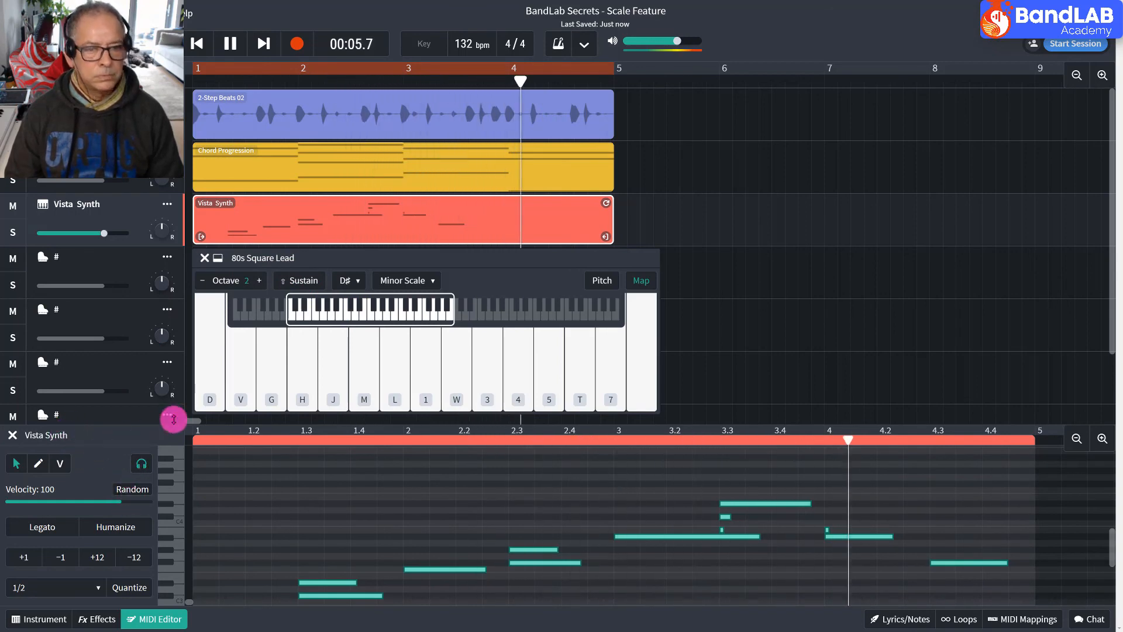
pyautogui.click(131, 526)
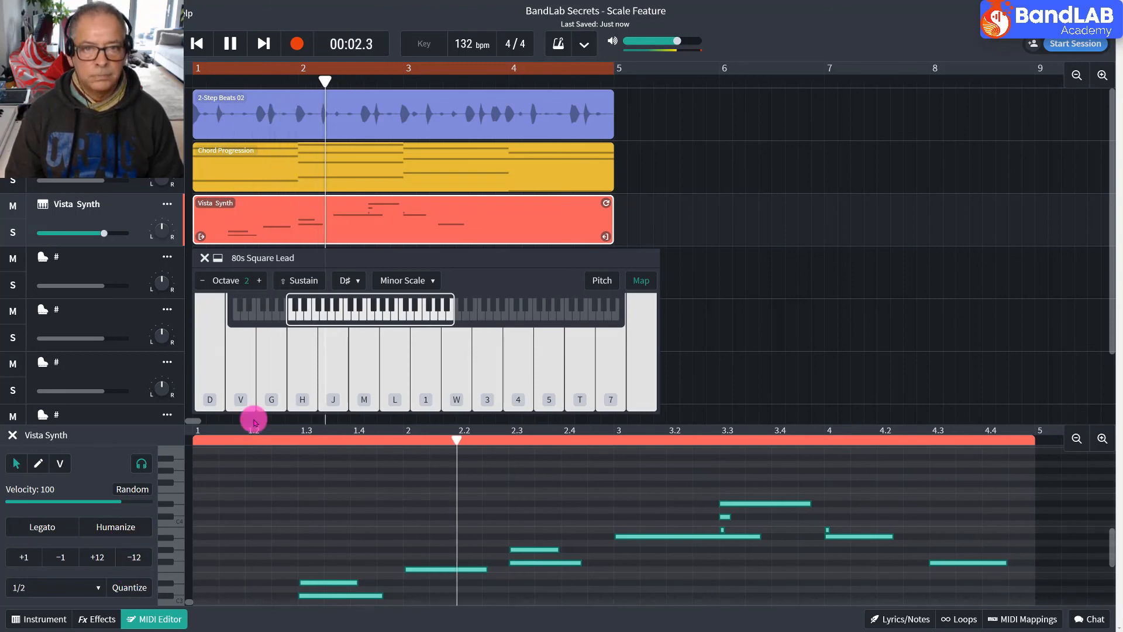
pyautogui.press('space')
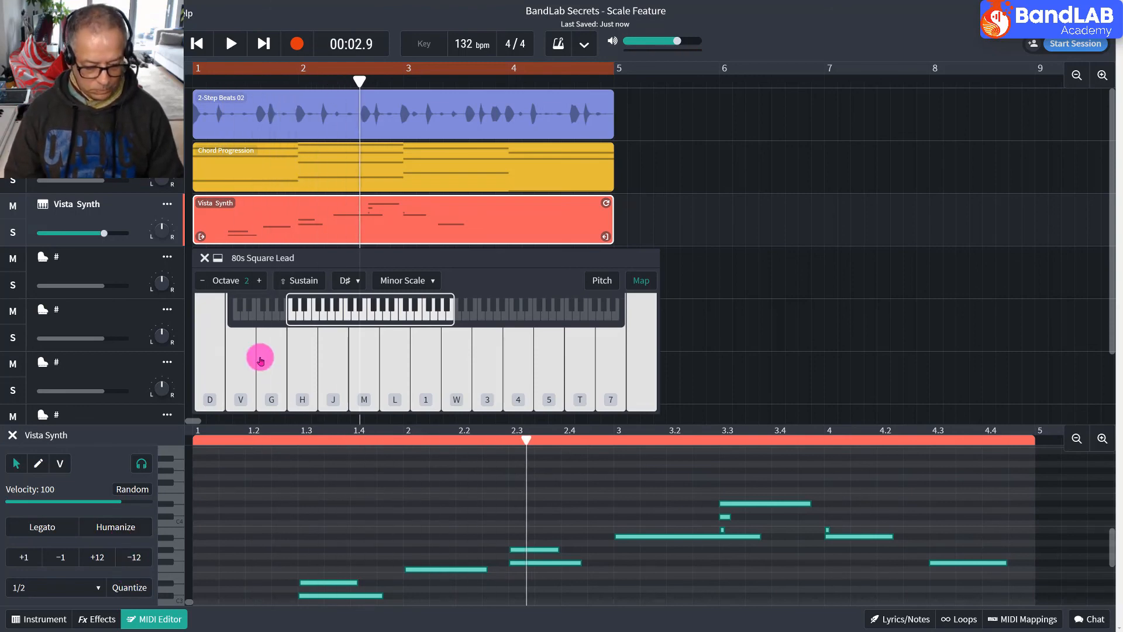